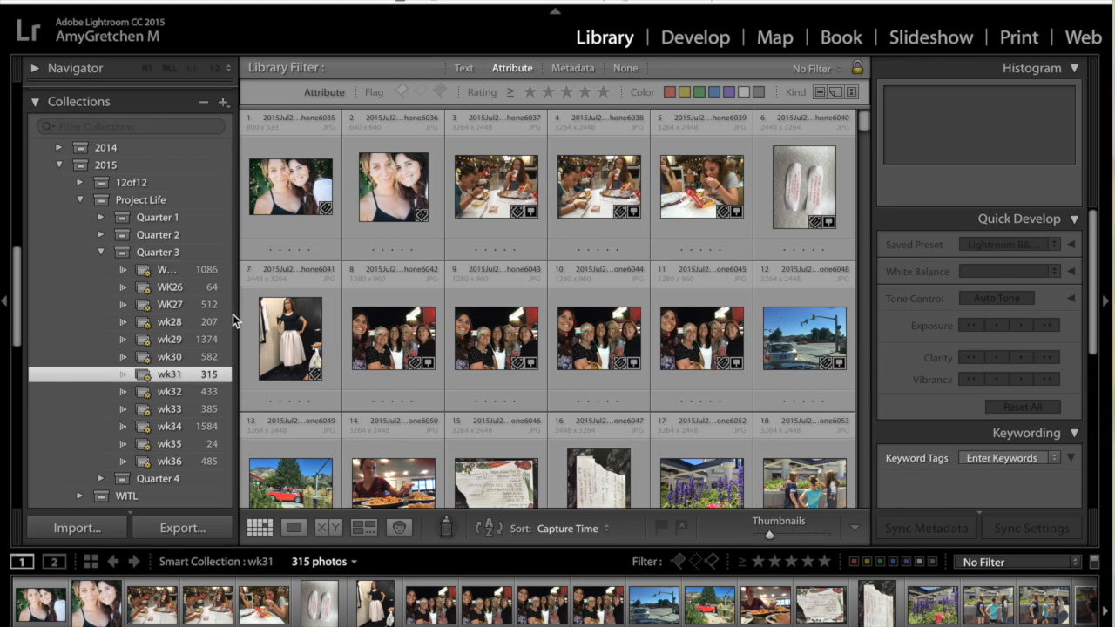
Open the wk31 smart collection and enlarge its grid thumbnails to five per row.
{"action": "left_click", "coordinate": [207, 353]}
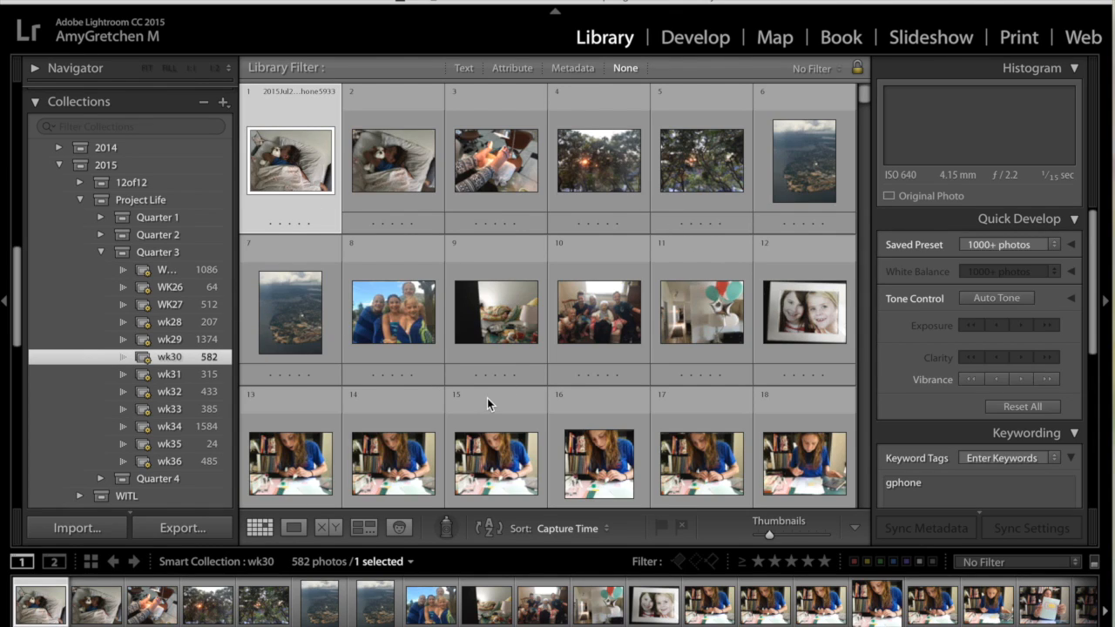
{"action": "left_click", "coordinate": [209, 375]}
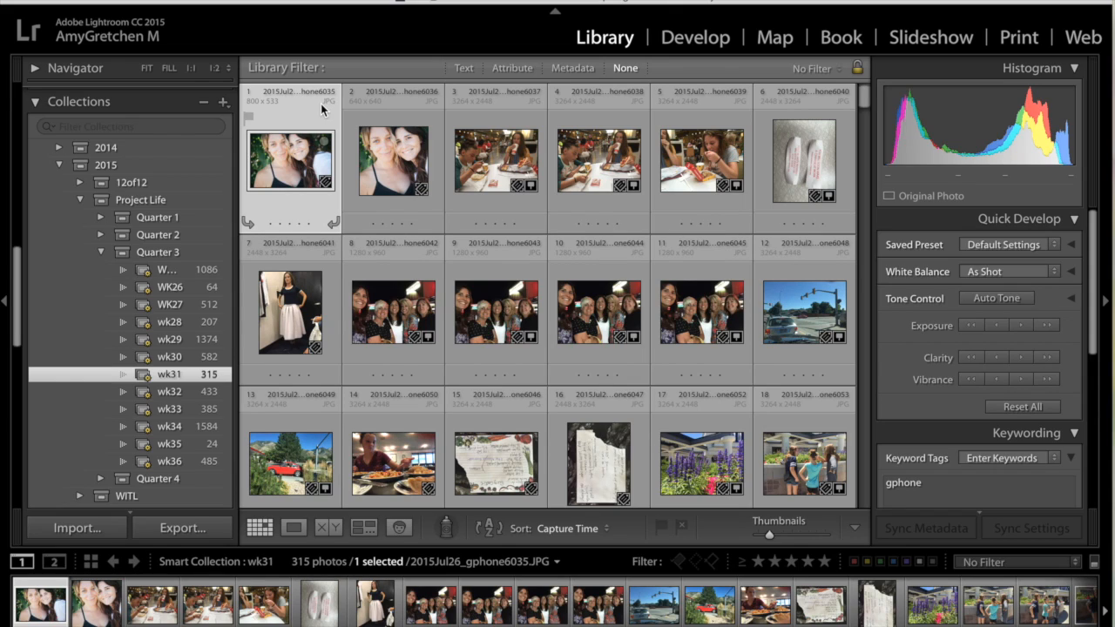
{"action": "left_click_drag", "start_coordinate": [771, 536], "coordinate": [776, 536]}
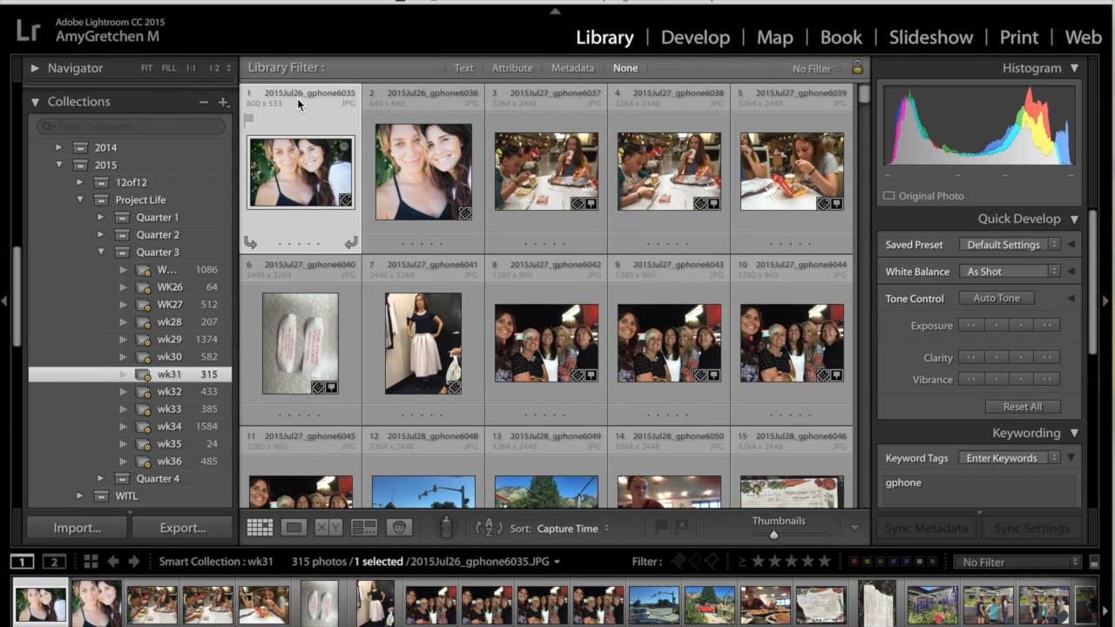
Look through all the photos in the wk31 collection and return to the beginning.
{"action": "scroll", "coordinate": [454, 400], "scroll_direction": "down", "scroll_amount": 20}
{"action": "scroll", "coordinate": [451, 405], "scroll_direction": "down", "scroll_amount": 20}
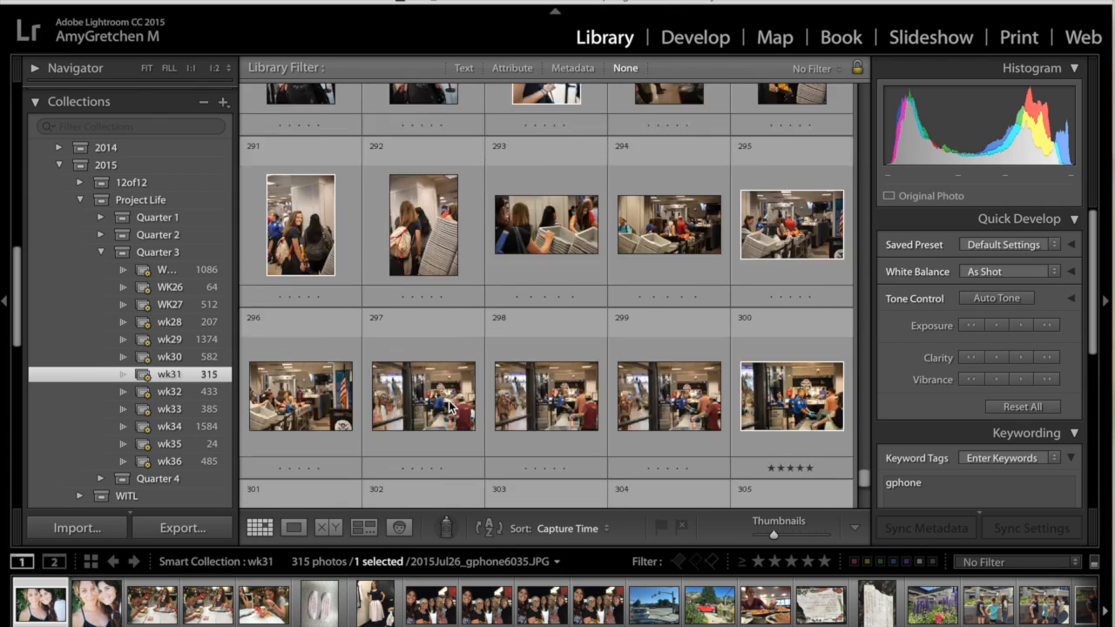
{"action": "scroll", "coordinate": [448, 404], "scroll_direction": "down", "scroll_amount": 5}
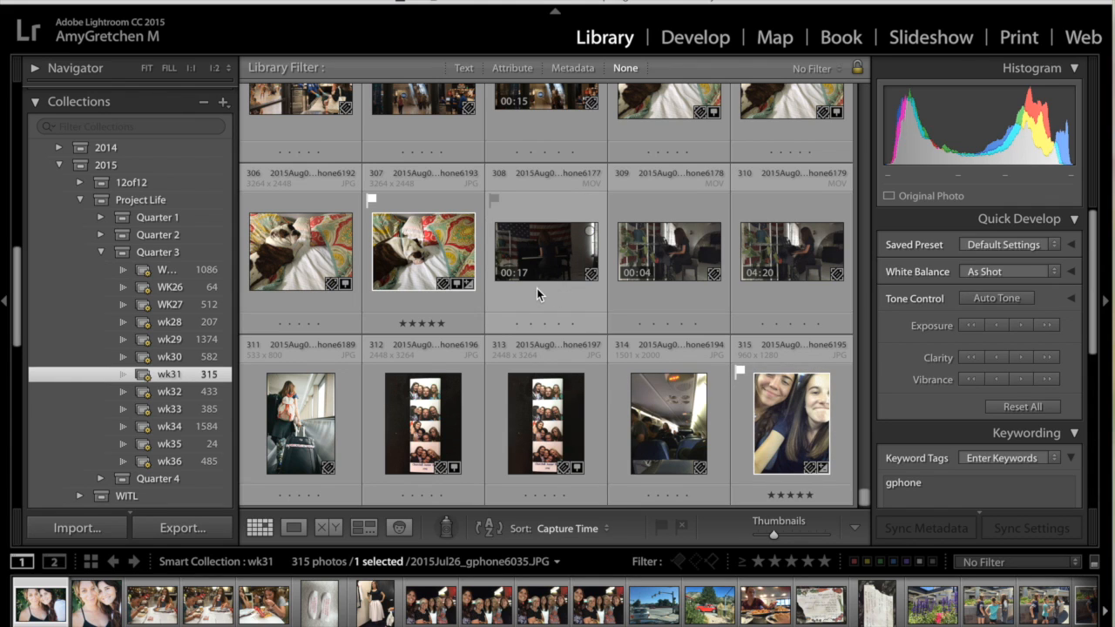
{"action": "scroll", "coordinate": [536, 293], "scroll_direction": "up", "scroll_amount": 20}
{"action": "scroll", "coordinate": [531, 290], "scroll_direction": "up", "scroll_amount": 20}
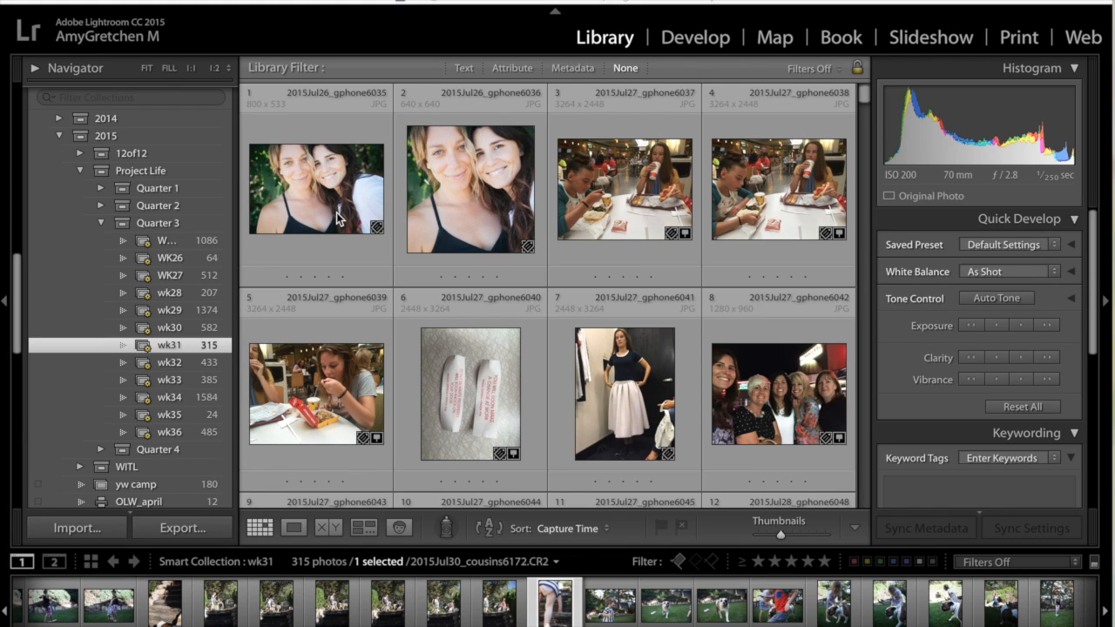
Flag the first photo of the wk31 collection, 2015Jul26_gphone6035, as a pick.
{"action": "scroll", "coordinate": [420, 261], "scroll_direction": "down", "scroll_amount": 3}
{"action": "scroll", "coordinate": [420, 260], "scroll_direction": "up", "scroll_amount": 3}
{"action": "left_click", "coordinate": [350, 222]}
{"action": "key", "text": "p"}
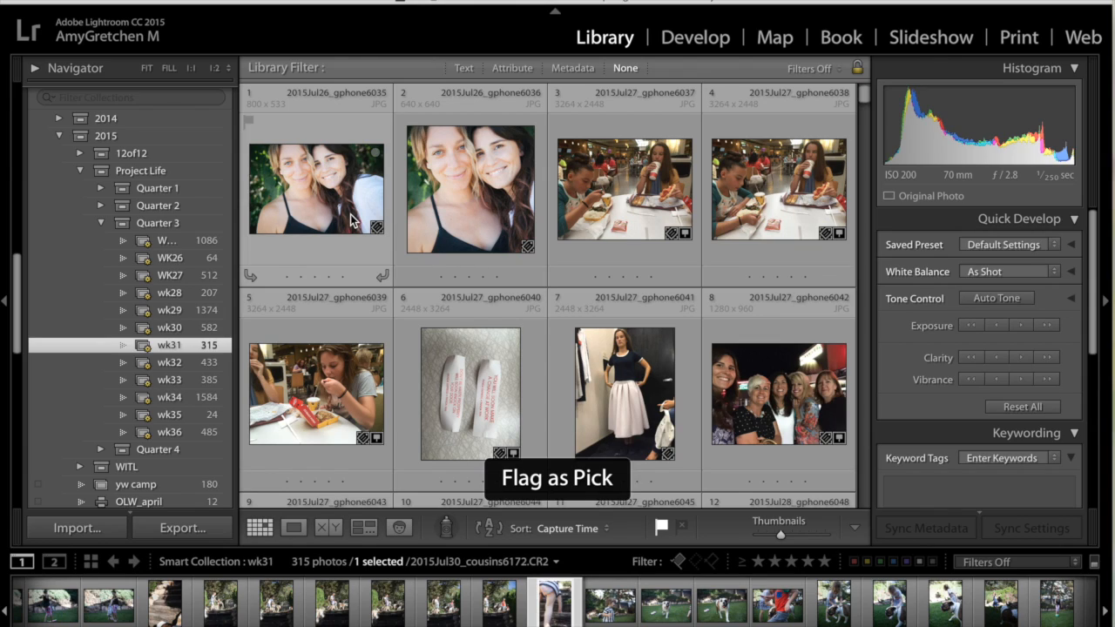
{"action": "key", "text": "p"}
{"action": "scroll", "coordinate": [394, 294], "scroll_direction": "down", "scroll_amount": 1}
{"action": "scroll", "coordinate": [394, 294], "scroll_direction": "up", "scroll_amount": 1}
{"action": "scroll", "coordinate": [393, 294], "scroll_direction": "down", "scroll_amount": 1}
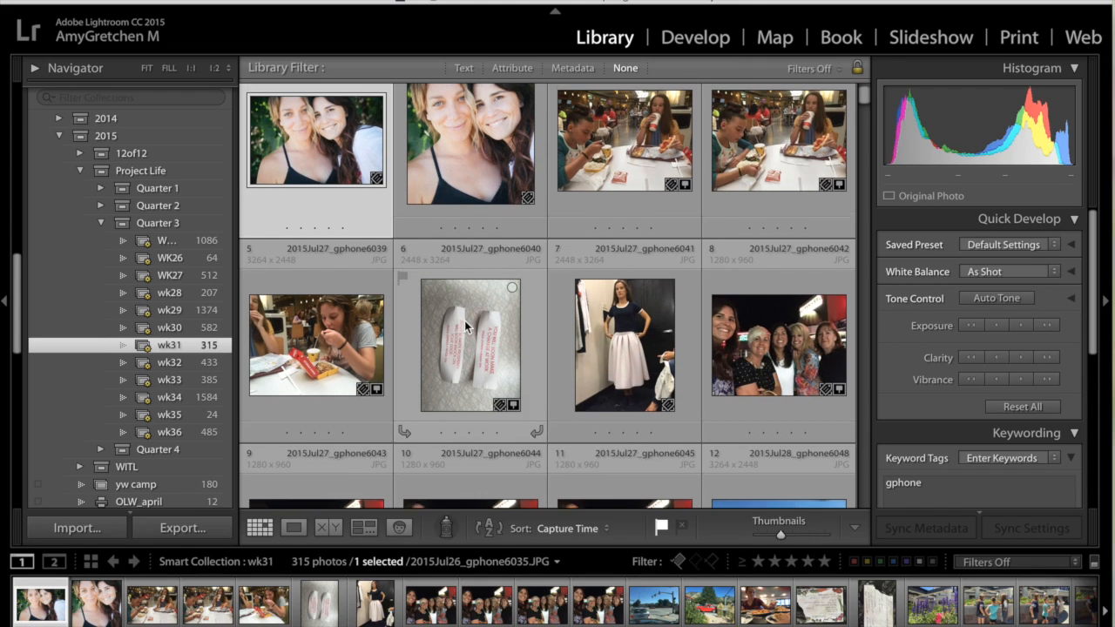
{"action": "scroll", "coordinate": [465, 323], "scroll_direction": "up", "scroll_amount": 1}
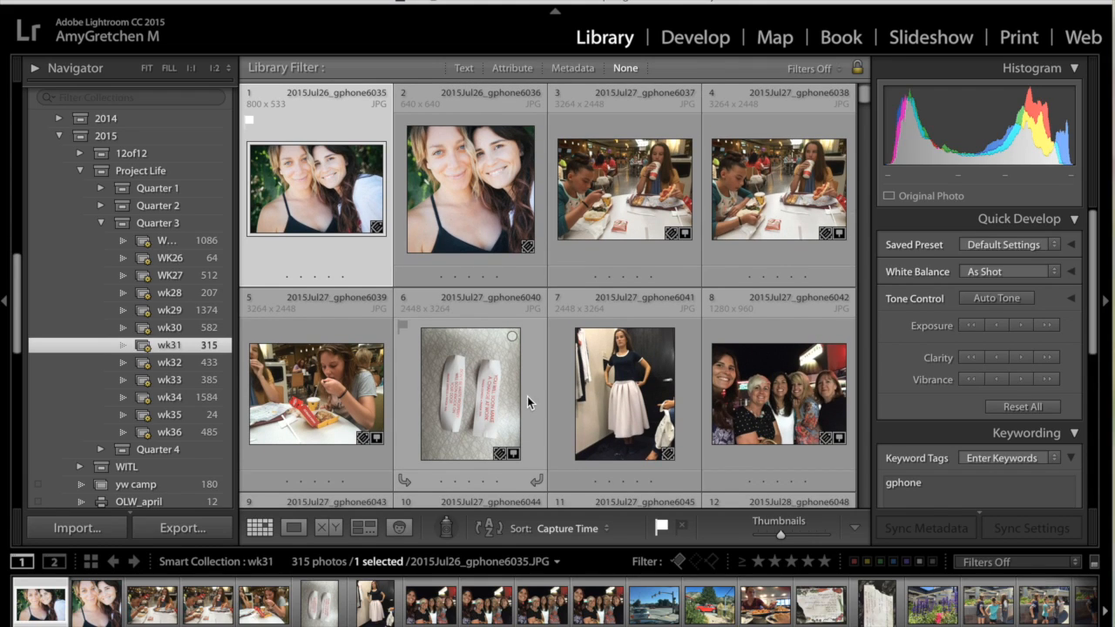
Flag the photos 2015Jul27_gphone6038 and 2015Jul27_gphone6040 as picks.
{"action": "left_click", "coordinate": [745, 240]}
{"action": "key", "text": "p"}
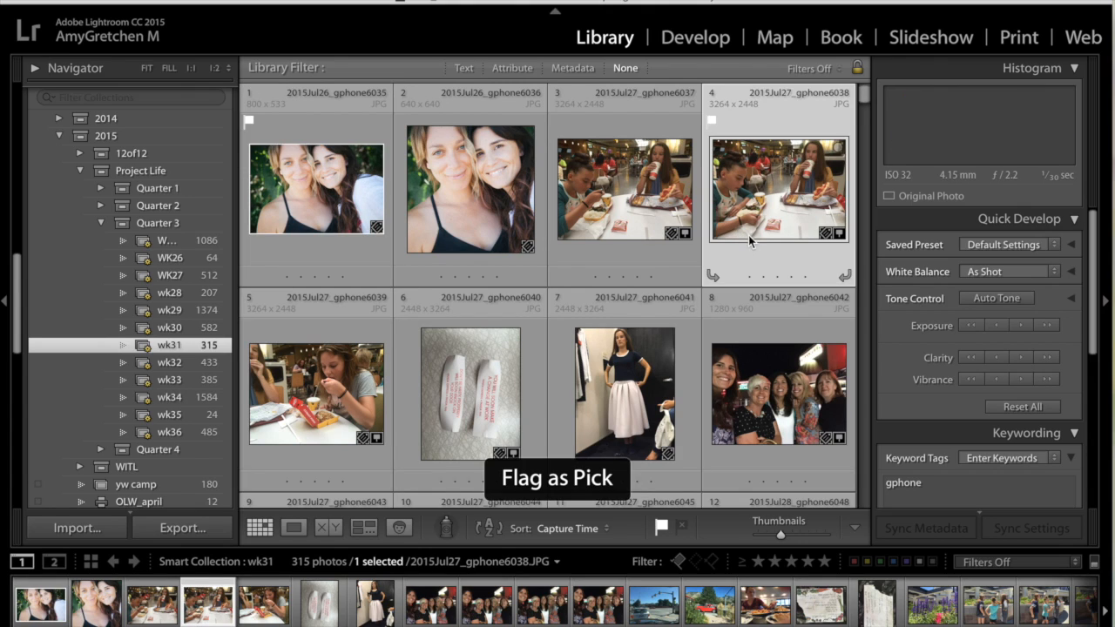
{"action": "scroll", "coordinate": [744, 240], "scroll_direction": "down", "scroll_amount": 2}
{"action": "right_click", "coordinate": [747, 235]}
{"action": "left_click", "coordinate": [640, 294]}
{"action": "left_click", "coordinate": [504, 315]}
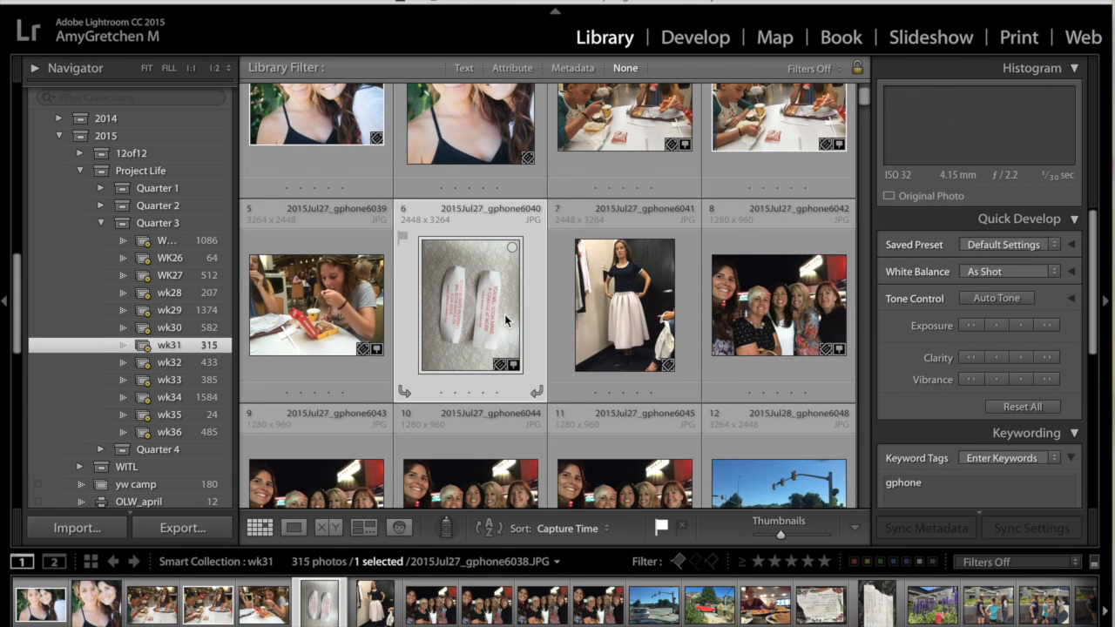
{"action": "key", "text": "p"}
{"action": "scroll", "coordinate": [562, 323], "scroll_direction": "down", "scroll_amount": 3}
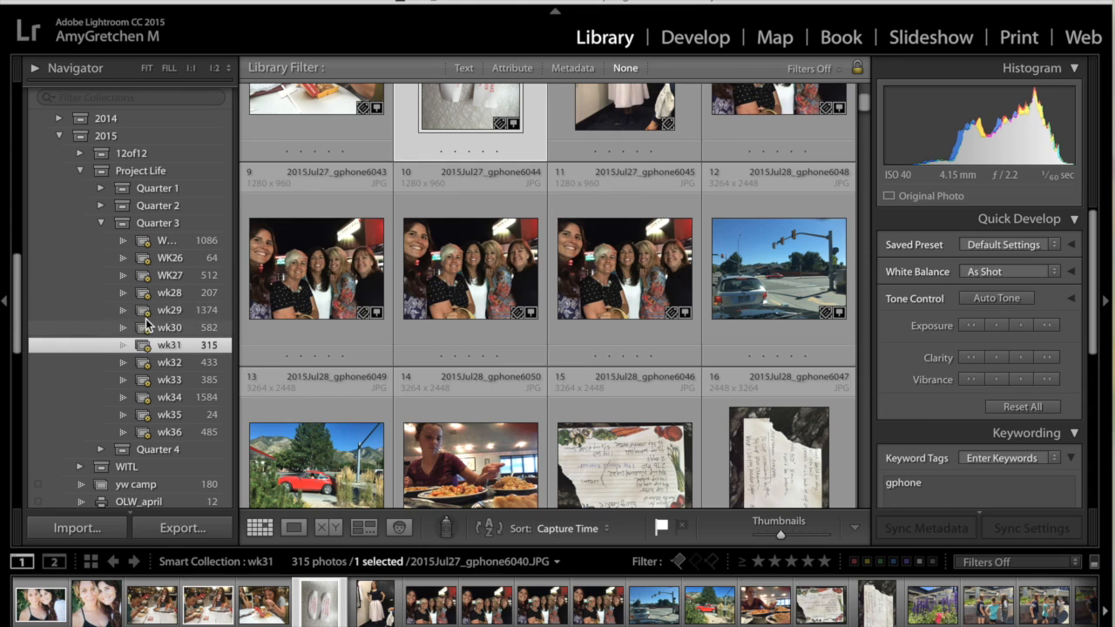
Hide the collections side panel and enlarge the grid thumbnails to four per row.
{"action": "left_click", "coordinate": [7, 303]}
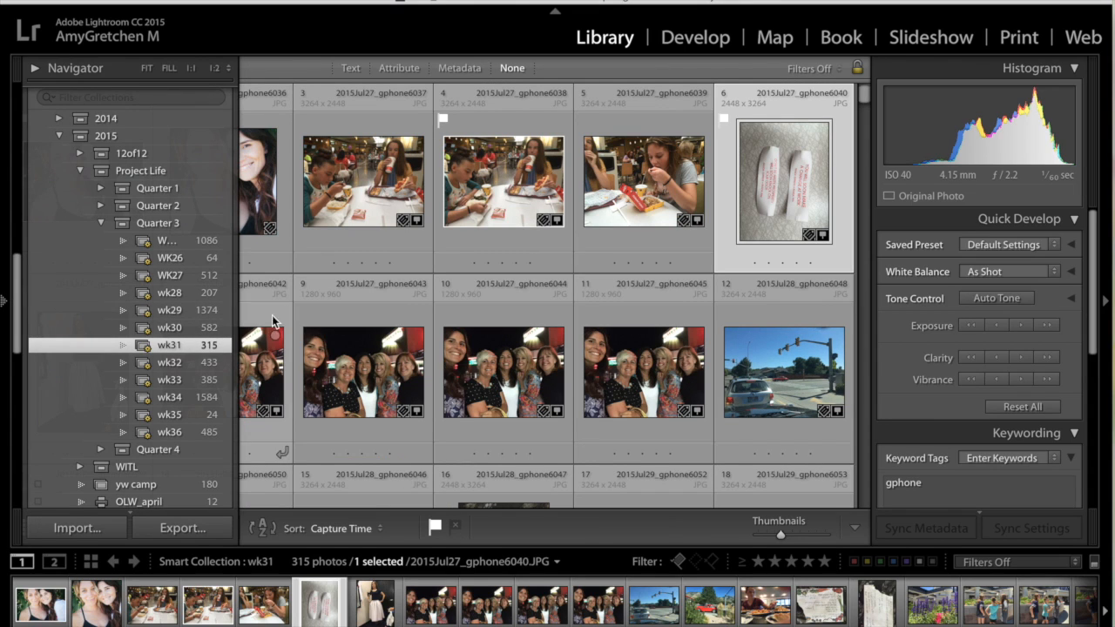
{"action": "left_click", "coordinate": [7, 303]}
{"action": "left_click", "coordinate": [7, 300]}
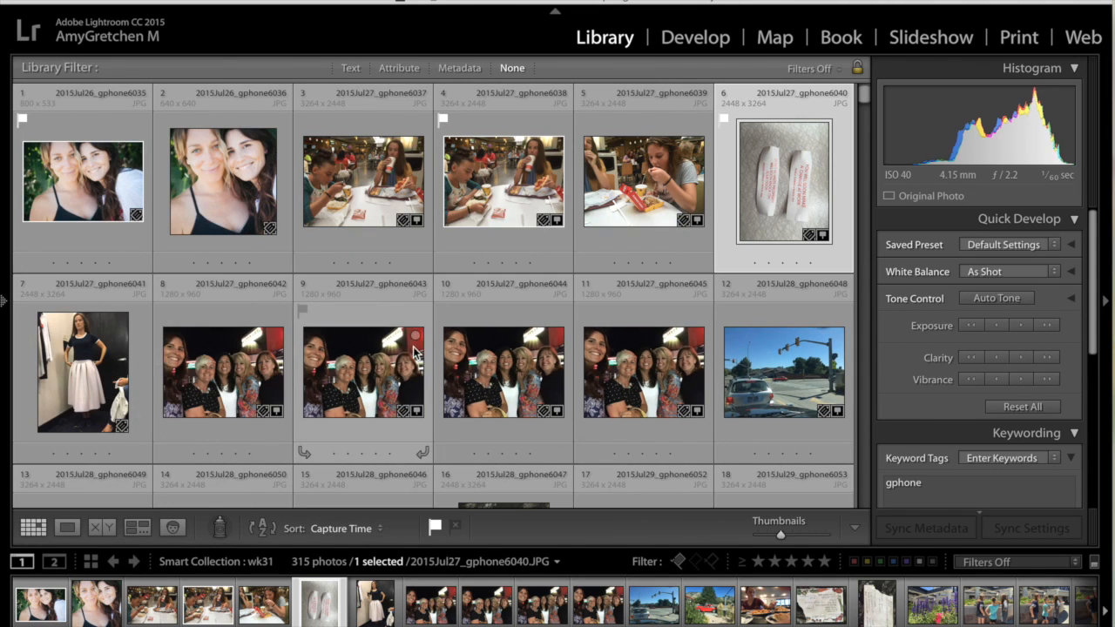
{"action": "left_click", "coordinate": [795, 535]}
Flag the group photo 2015Jul27_gphone6045 and the photo 2015Jul29_gphone6055 as picks.
{"action": "scroll", "coordinate": [717, 450], "scroll_direction": "down", "scroll_amount": 3}
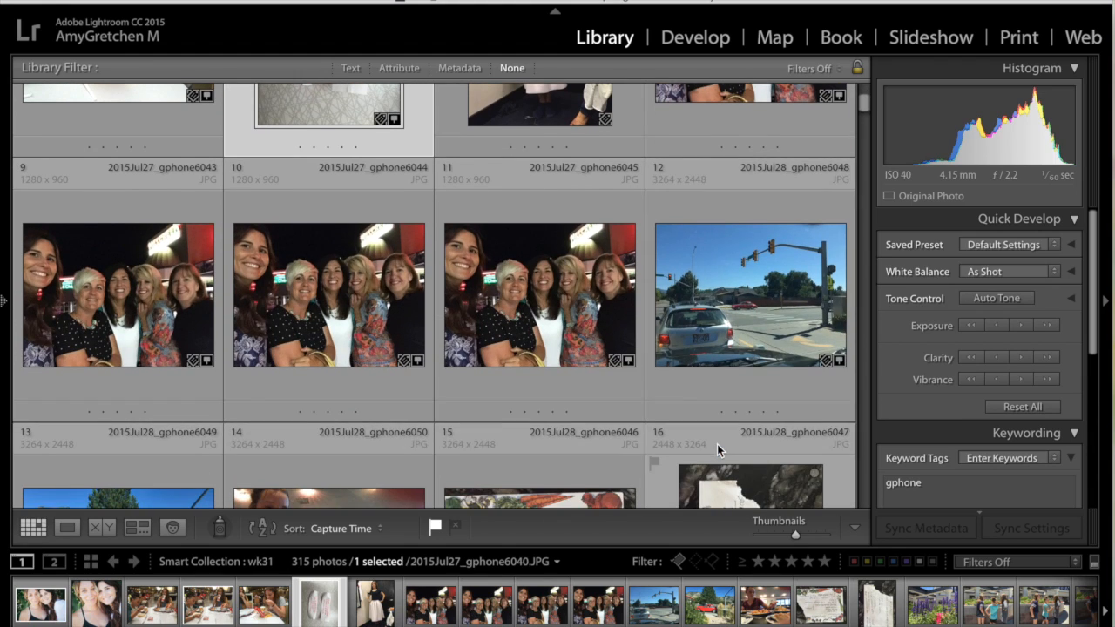
{"action": "left_click", "coordinate": [523, 409]}
{"action": "scroll", "coordinate": [570, 349], "scroll_direction": "down", "scroll_amount": 3}
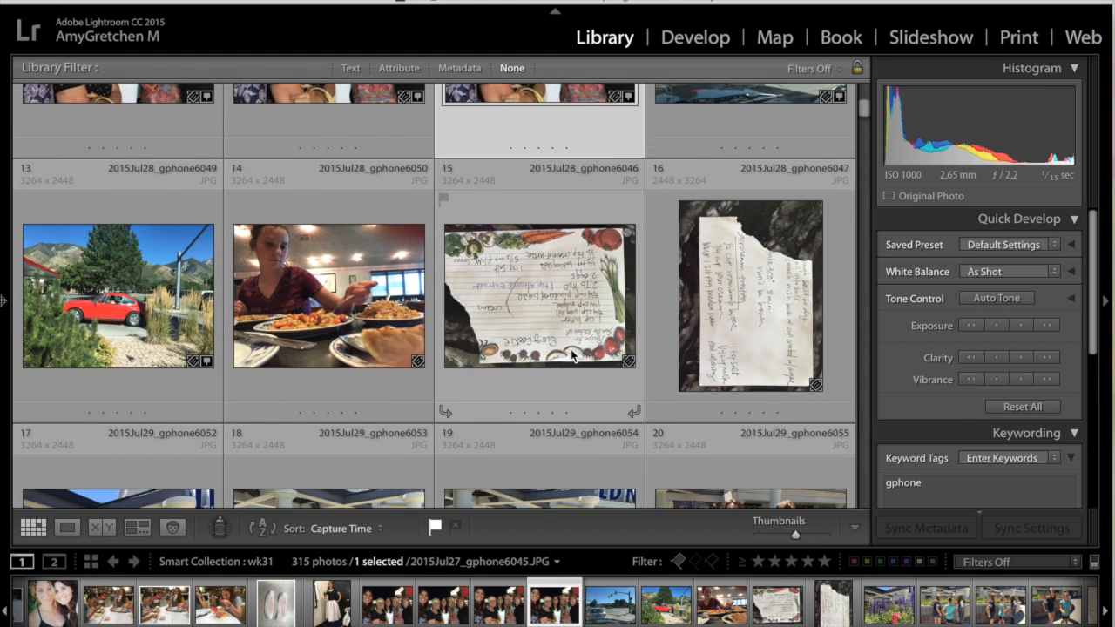
{"action": "scroll", "coordinate": [308, 324], "scroll_direction": "up", "scroll_amount": 3}
{"action": "scroll", "coordinate": [307, 324], "scroll_direction": "down", "scroll_amount": 5}
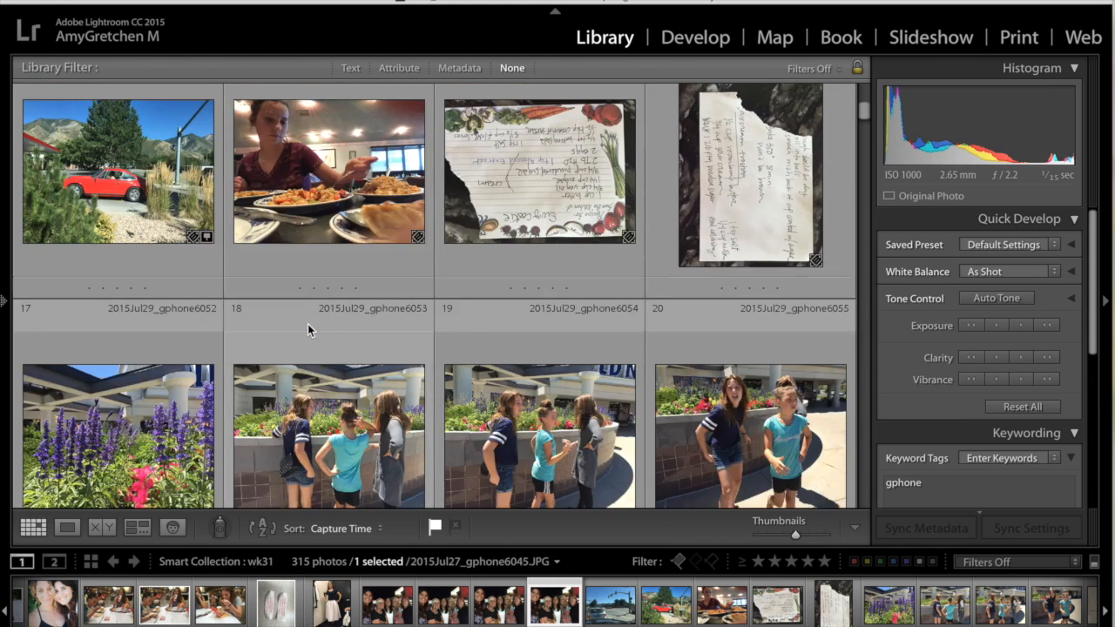
{"action": "scroll", "coordinate": [307, 324], "scroll_direction": "down", "scroll_amount": 2}
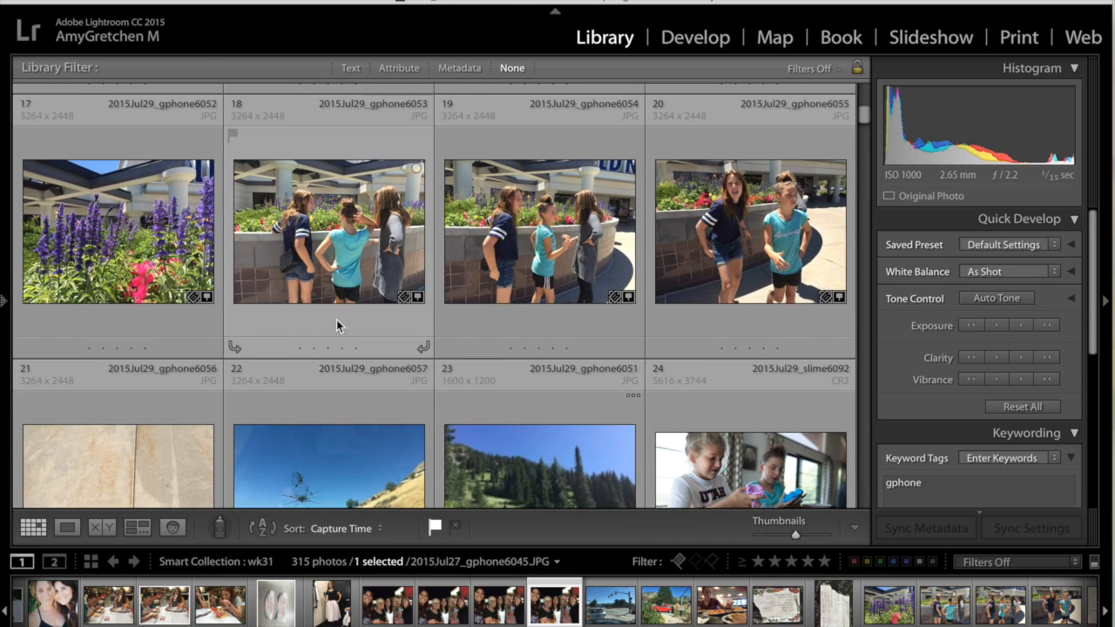
{"action": "key", "text": "p"}
Flag the highway photo 2015Jul29_gphone6057 and the meadow photo 2015Jul29_gphone6051 as picks.
{"action": "scroll", "coordinate": [698, 259], "scroll_direction": "down", "scroll_amount": 3}
{"action": "left_click", "coordinate": [384, 278]}
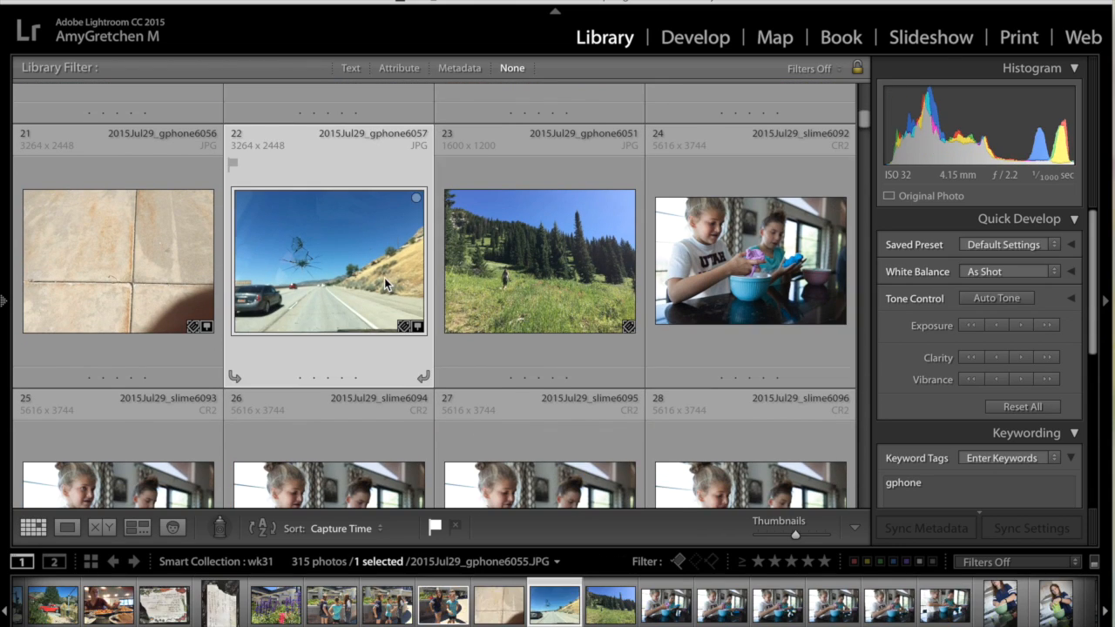
{"action": "key", "text": "p"}
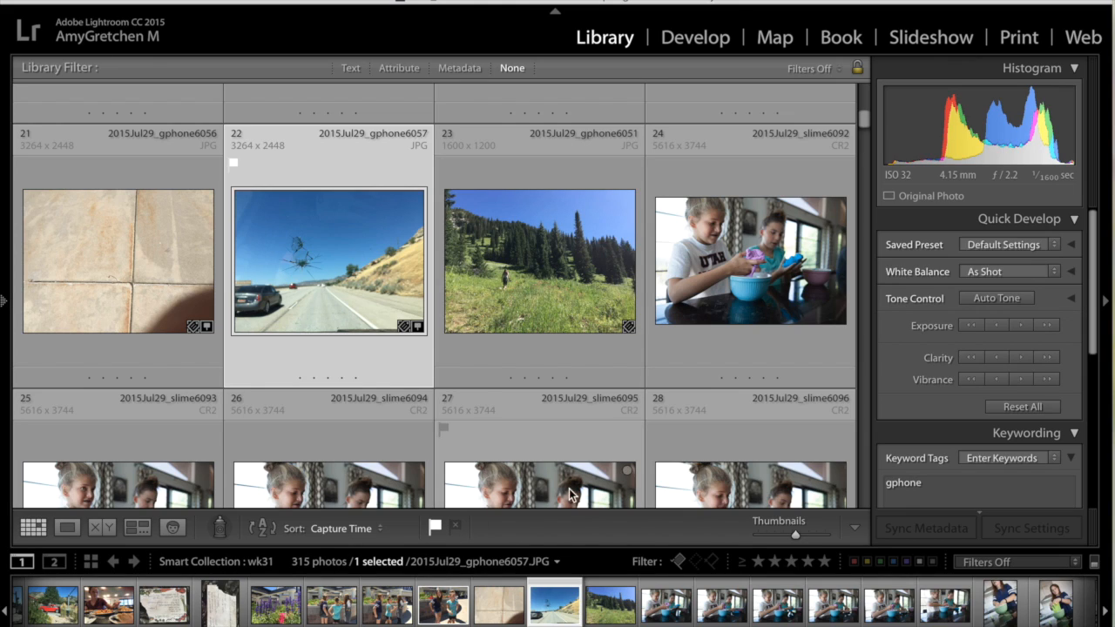
{"action": "left_click", "coordinate": [537, 312]}
{"action": "key", "text": "p"}
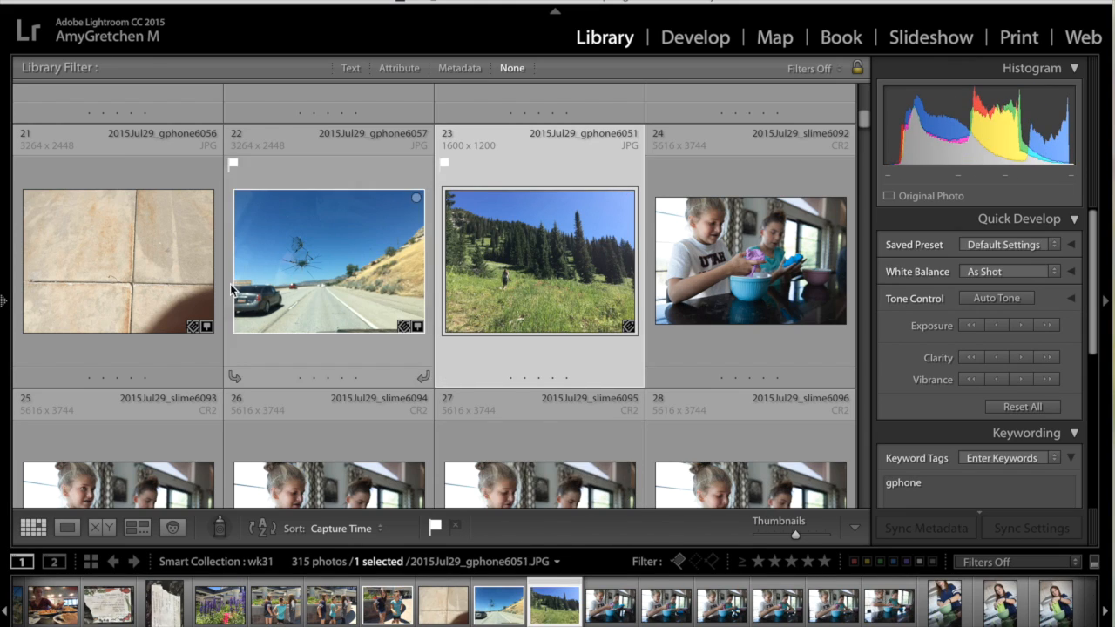
Filter the collection to show only flagged photos and look through the picks.
{"action": "left_click", "coordinate": [679, 563]}
{"action": "left_click", "coordinate": [679, 561]}
{"action": "left_click", "coordinate": [677, 560]}
{"action": "scroll", "coordinate": [619, 296], "scroll_direction": "down", "scroll_amount": 3}
{"action": "scroll", "coordinate": [619, 296], "scroll_direction": "up", "scroll_amount": 3}
{"action": "scroll", "coordinate": [619, 296], "scroll_direction": "down", "scroll_amount": 3}
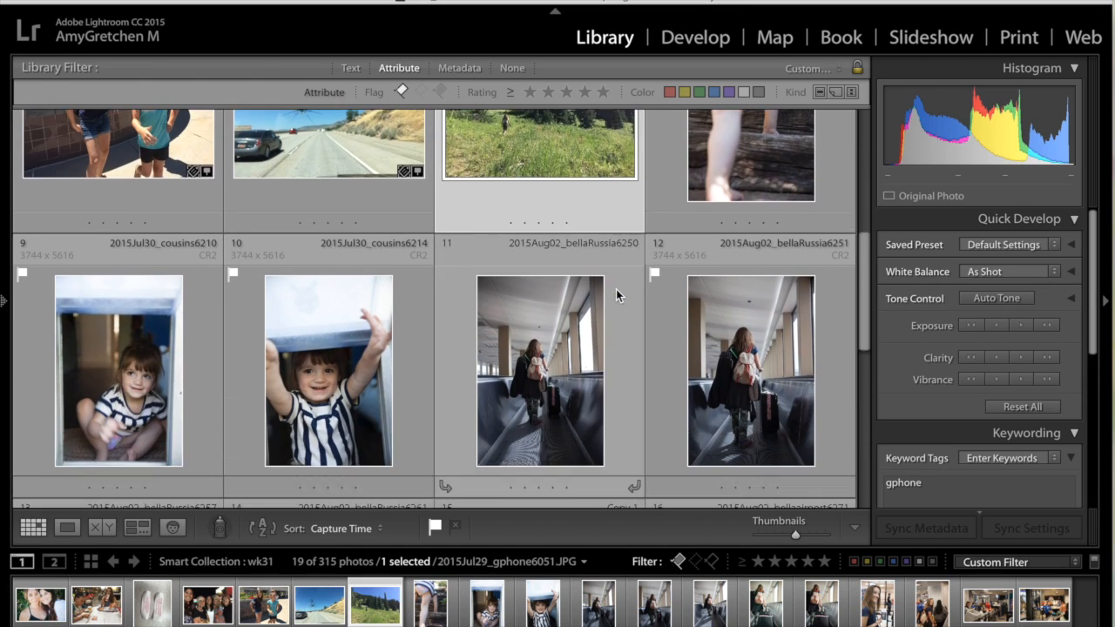
Remove the pick flag from the eighth filtered photo, right after 2015Jul29_gphone6051, and turn off the flag filter.
{"action": "scroll", "coordinate": [632, 319], "scroll_direction": "up", "scroll_amount": 3}
{"action": "left_click", "coordinate": [654, 320]}
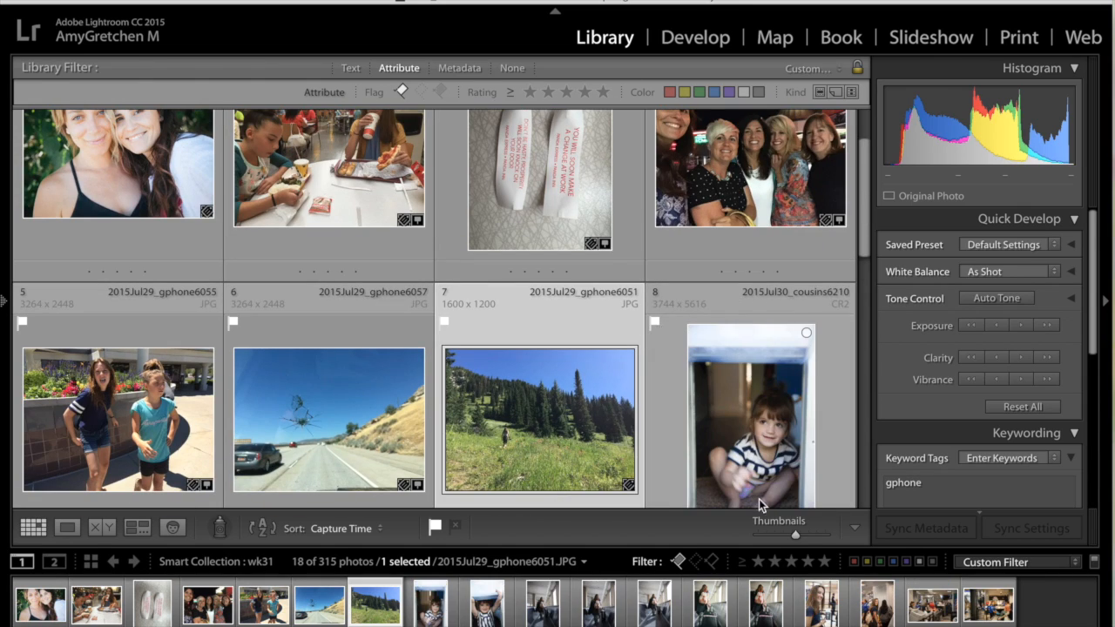
{"action": "left_click", "coordinate": [678, 562]}
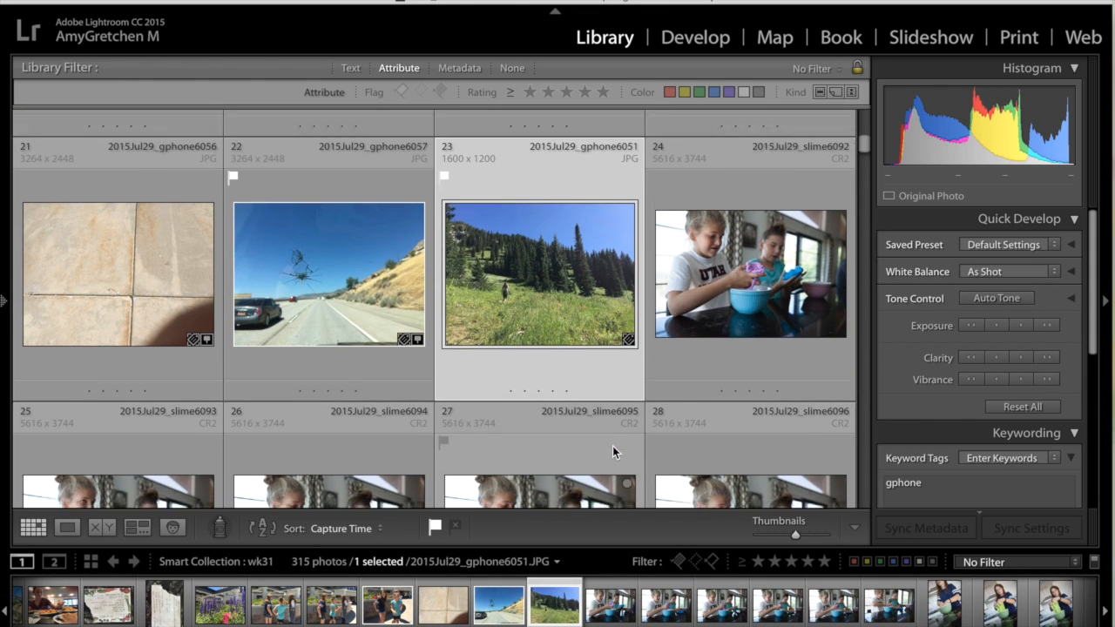
Flag the photos 2015Jul29_slime6096 and 2015Jul29_slime6095 as picks.
{"action": "scroll", "coordinate": [612, 446], "scroll_direction": "down", "scroll_amount": 5}
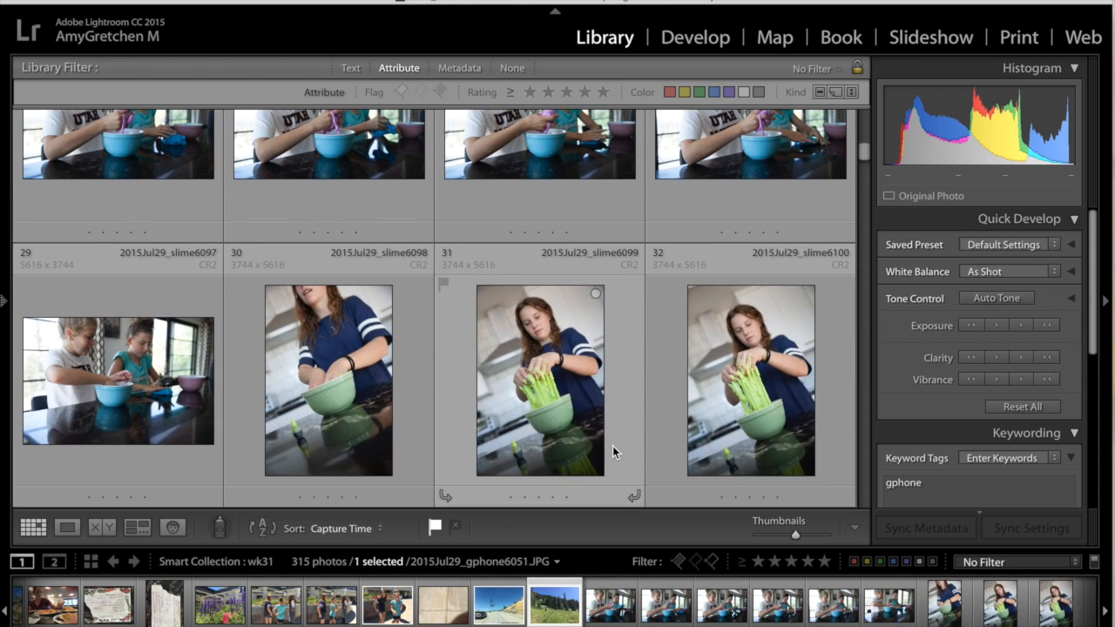
{"action": "scroll", "coordinate": [612, 446], "scroll_direction": "up", "scroll_amount": 2}
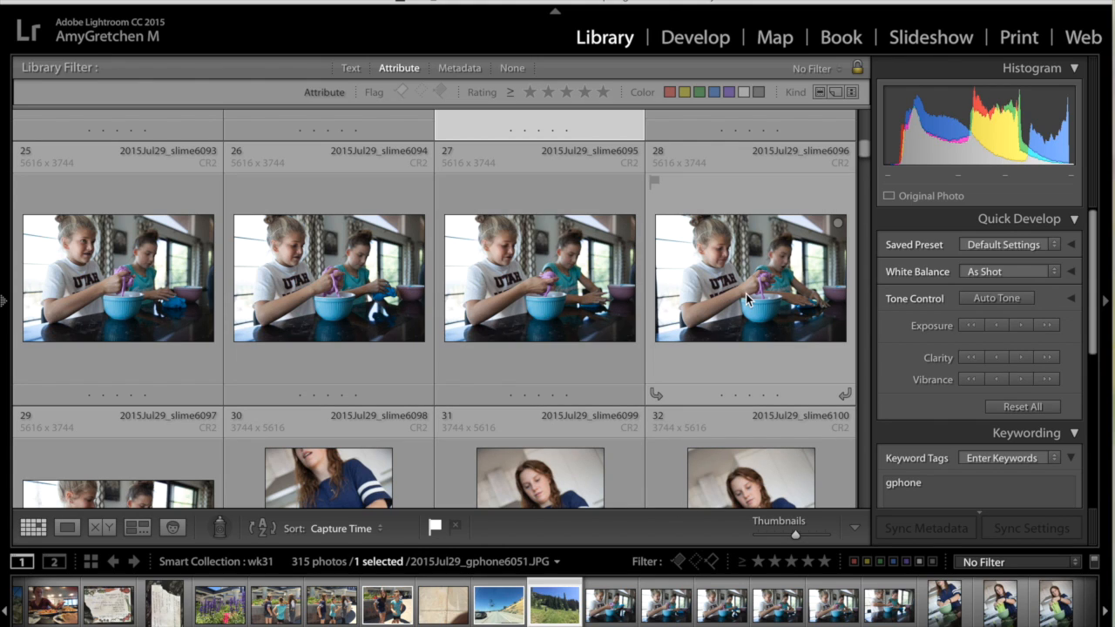
{"action": "left_click", "coordinate": [797, 314]}
{"action": "key", "text": "p"}
{"action": "left_click", "coordinate": [559, 305]}
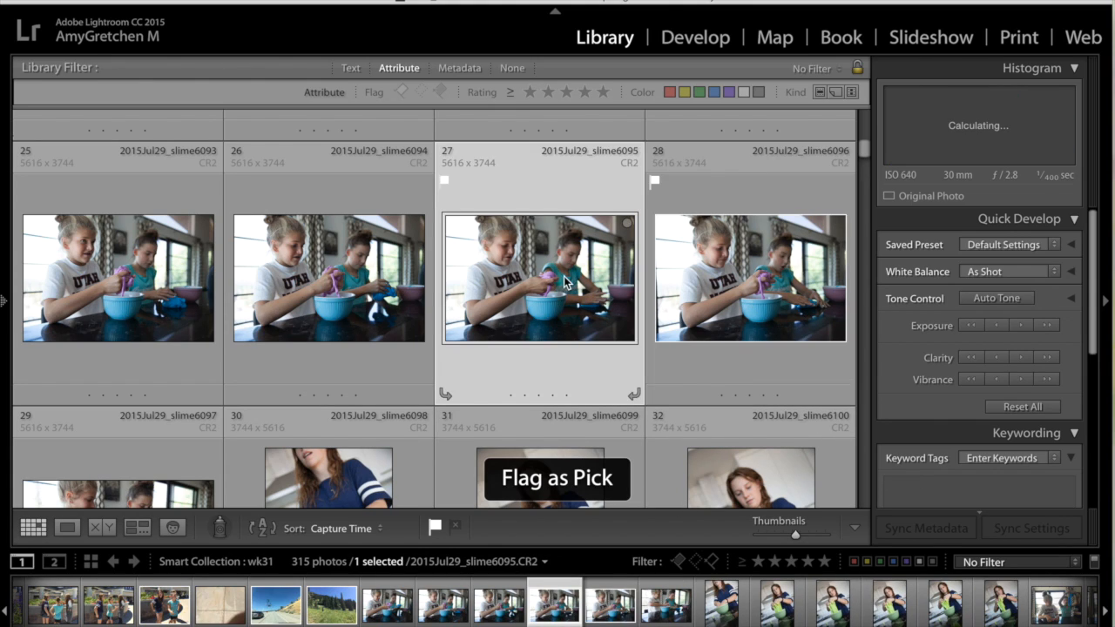
Flag the photo 2015Jul29_slime6102 and photo 44, in the series of children holding up slime, as picks.
{"action": "scroll", "coordinate": [563, 276], "scroll_direction": "down", "scroll_amount": 5}
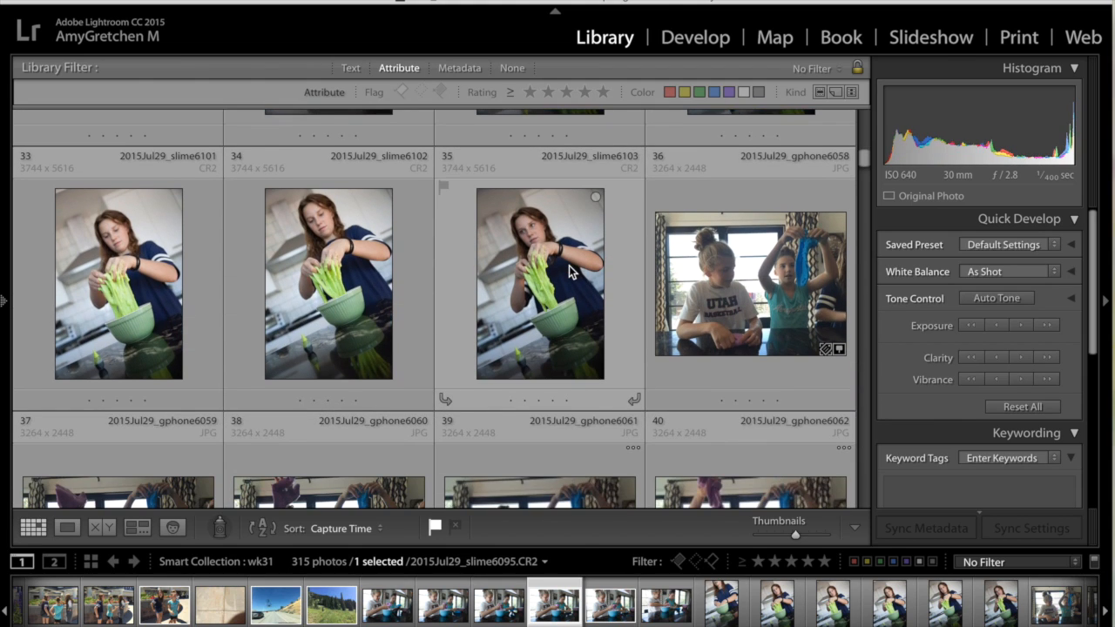
{"action": "scroll", "coordinate": [304, 295], "scroll_direction": "up", "scroll_amount": 1}
{"action": "left_click", "coordinate": [304, 295]}
{"action": "key", "text": "p"}
{"action": "scroll", "coordinate": [301, 289], "scroll_direction": "down", "scroll_amount": 2}
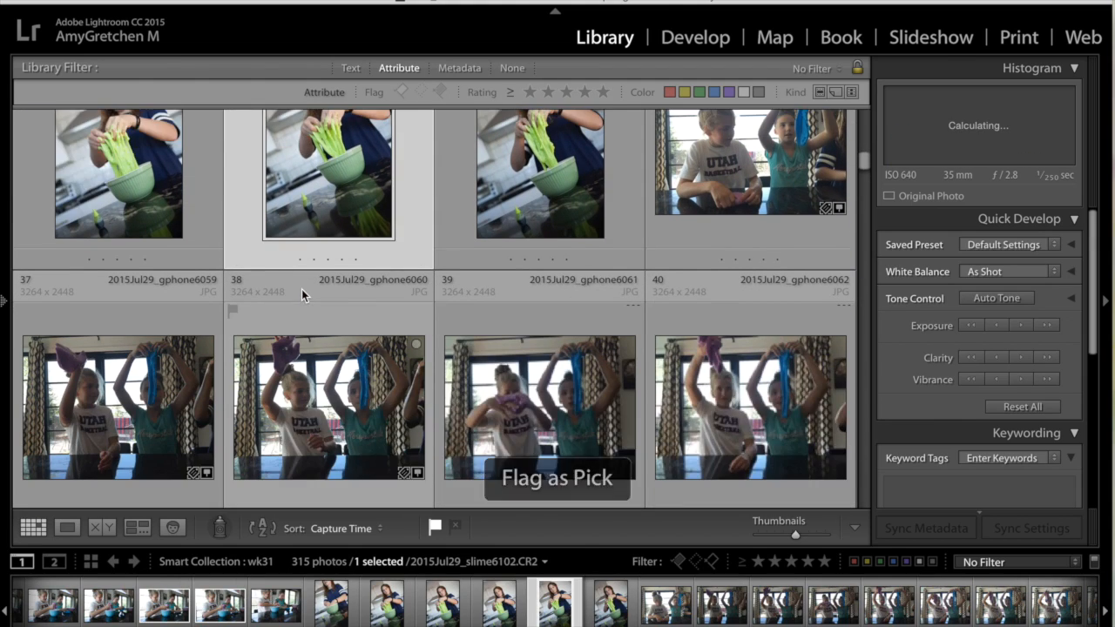
{"action": "scroll", "coordinate": [301, 289], "scroll_direction": "down", "scroll_amount": 3}
{"action": "scroll", "coordinate": [301, 291], "scroll_direction": "down", "scroll_amount": 1}
{"action": "scroll", "coordinate": [301, 294], "scroll_direction": "down", "scroll_amount": 3}
{"action": "left_click", "coordinate": [722, 247]}
{"action": "key", "text": "p"}
{"action": "scroll", "coordinate": [722, 247], "scroll_direction": "down", "scroll_amount": 2}
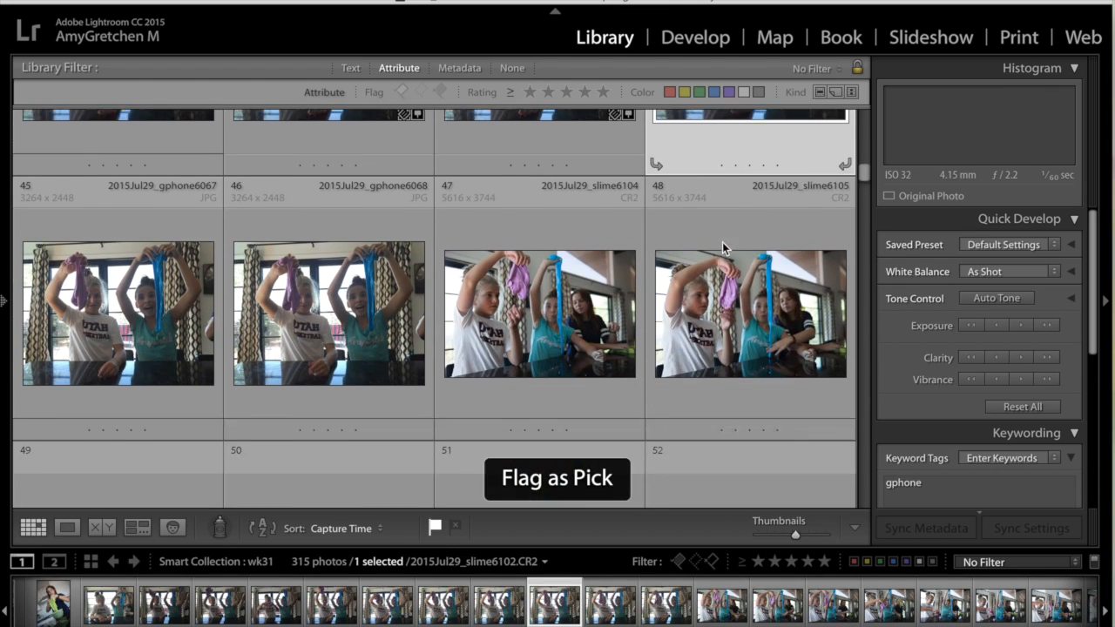
Flag the photos 2015Jul29_slime6105, 2015Jul29_slime6109 and 2015Jul29_slime6113 as picks.
{"action": "scroll", "coordinate": [722, 243], "scroll_direction": "down", "scroll_amount": 1}
{"action": "left_click", "coordinate": [722, 242]}
{"action": "key", "text": "p"}
{"action": "scroll", "coordinate": [754, 288], "scroll_direction": "down", "scroll_amount": 5}
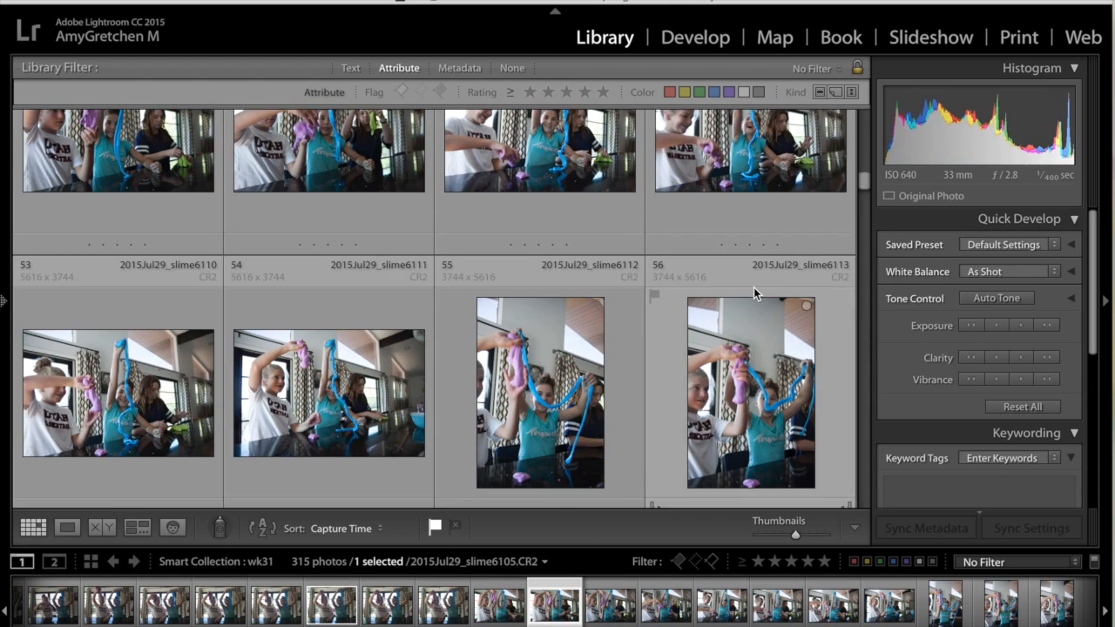
{"action": "key", "text": "Down"}
{"action": "key", "text": "p"}
{"action": "scroll", "coordinate": [748, 278], "scroll_direction": "down", "scroll_amount": 3}
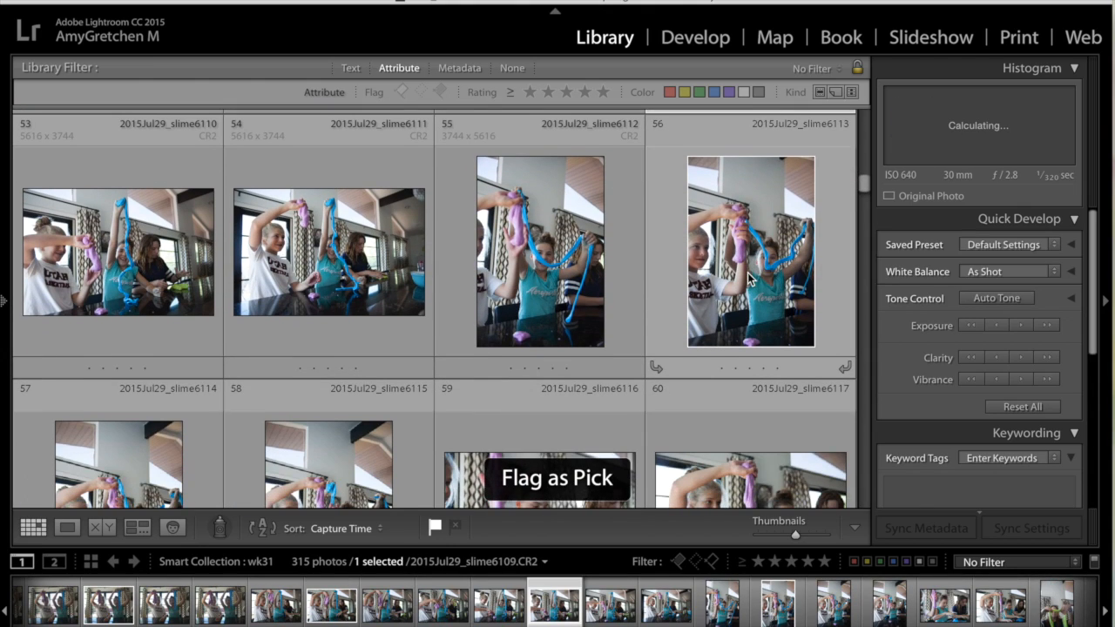
Flag the green slime photo 2015Jul29_slime6123 as a pick.
{"action": "scroll", "coordinate": [748, 277], "scroll_direction": "down", "scroll_amount": 5}
{"action": "scroll", "coordinate": [748, 277], "scroll_direction": "up", "scroll_amount": 1}
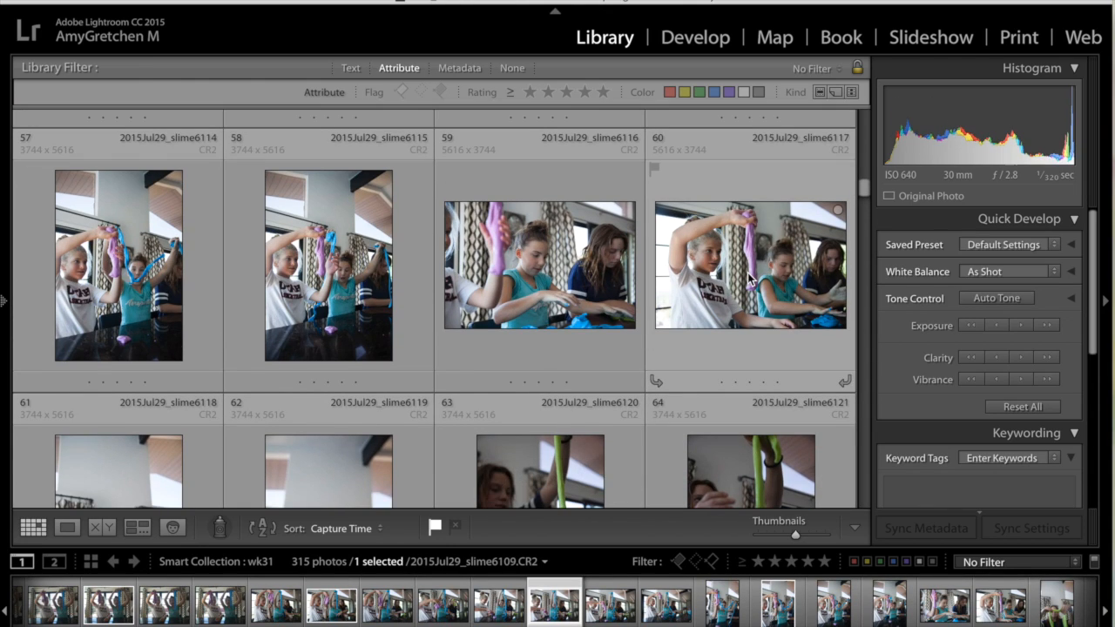
{"action": "scroll", "coordinate": [747, 277], "scroll_direction": "down", "scroll_amount": 5}
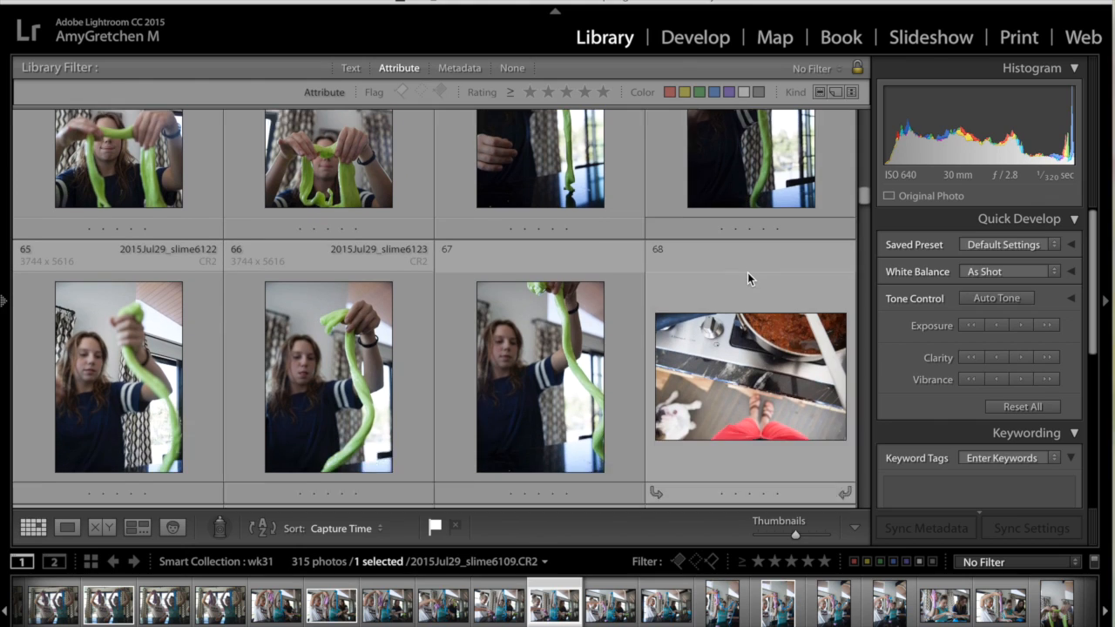
{"action": "left_click", "coordinate": [344, 376]}
{"action": "key", "text": "p"}
{"action": "scroll", "coordinate": [644, 320], "scroll_direction": "down", "scroll_amount": 3}
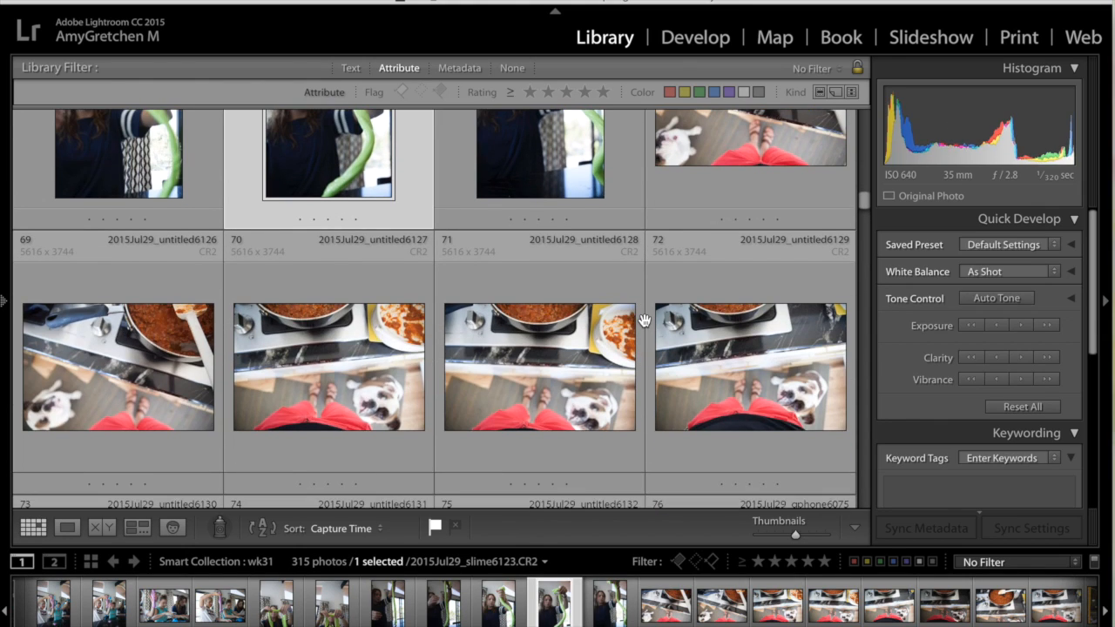
Flag the photo 2015Jul29_untitled6128, showing the dog and feet beside the stove, as a pick.
{"action": "scroll", "coordinate": [644, 321], "scroll_direction": "up", "scroll_amount": 1}
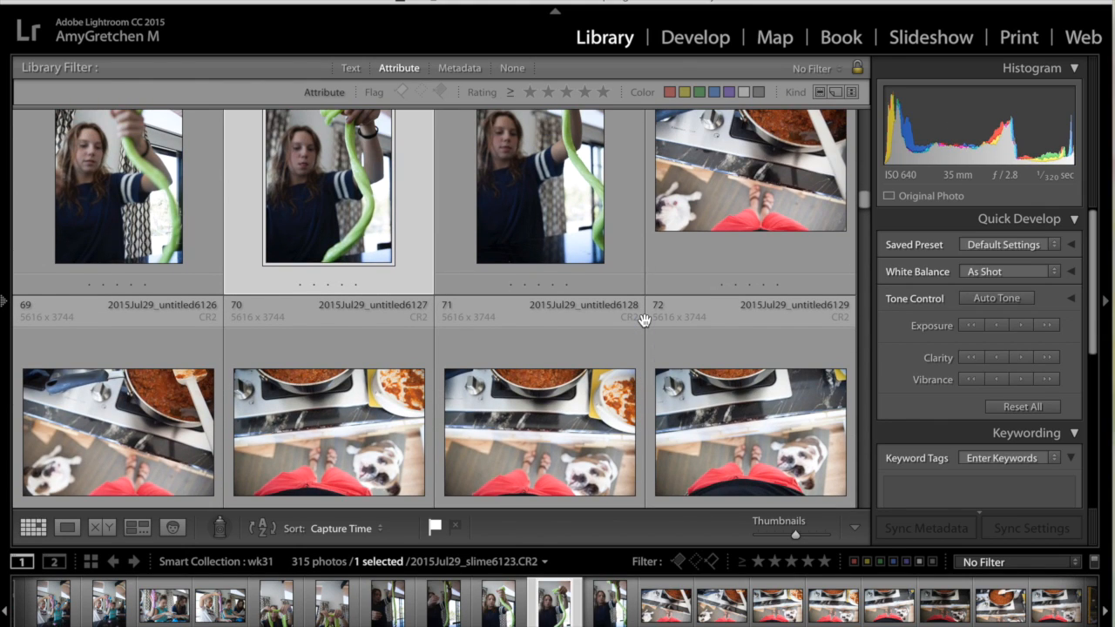
{"action": "scroll", "coordinate": [644, 320], "scroll_direction": "up", "scroll_amount": 1}
{"action": "scroll", "coordinate": [762, 248], "scroll_direction": "down", "scroll_amount": 2}
{"action": "left_click", "coordinate": [536, 359]}
{"action": "key", "text": "p"}
Flag the indoor play park photos 2015Jul29_gphone6086 and 2015Jul29_gphone6090 as picks.
{"action": "scroll", "coordinate": [536, 359], "scroll_direction": "down", "scroll_amount": 4}
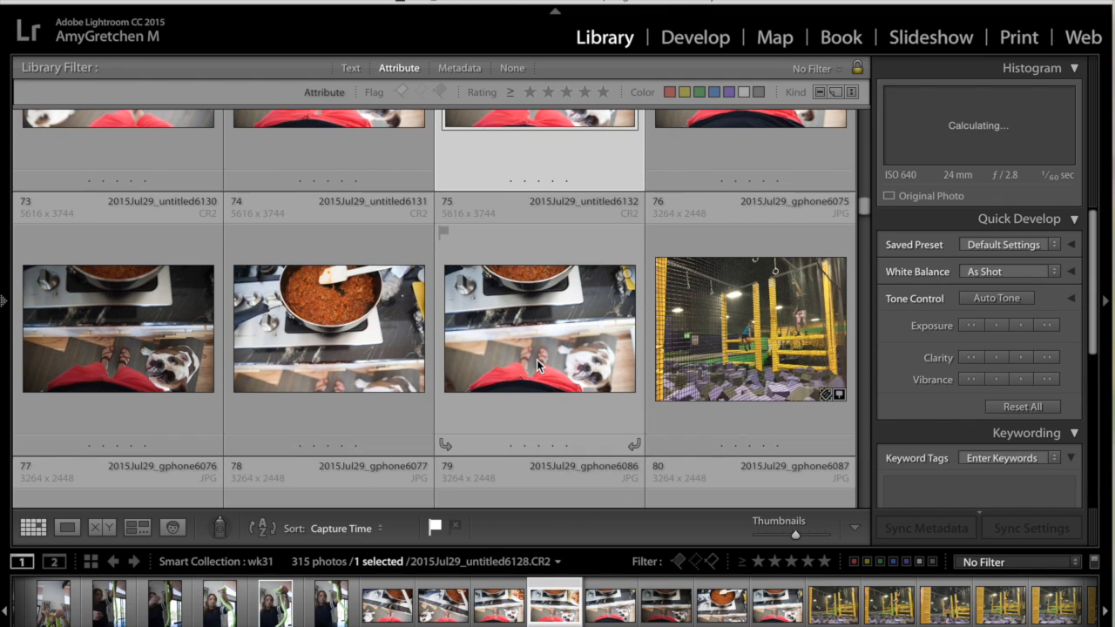
{"action": "scroll", "coordinate": [536, 360], "scroll_direction": "down", "scroll_amount": 4}
{"action": "scroll", "coordinate": [583, 424], "scroll_direction": "down", "scroll_amount": 1}
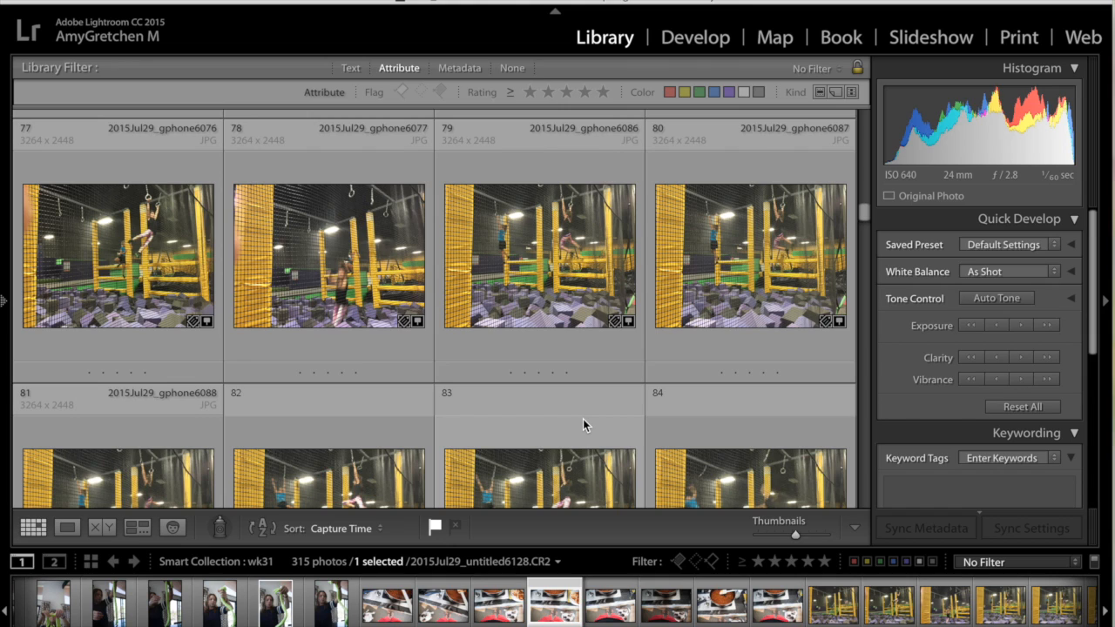
{"action": "left_click", "coordinate": [582, 293]}
{"action": "key", "text": "p"}
{"action": "scroll", "coordinate": [581, 294], "scroll_direction": "down", "scroll_amount": 3}
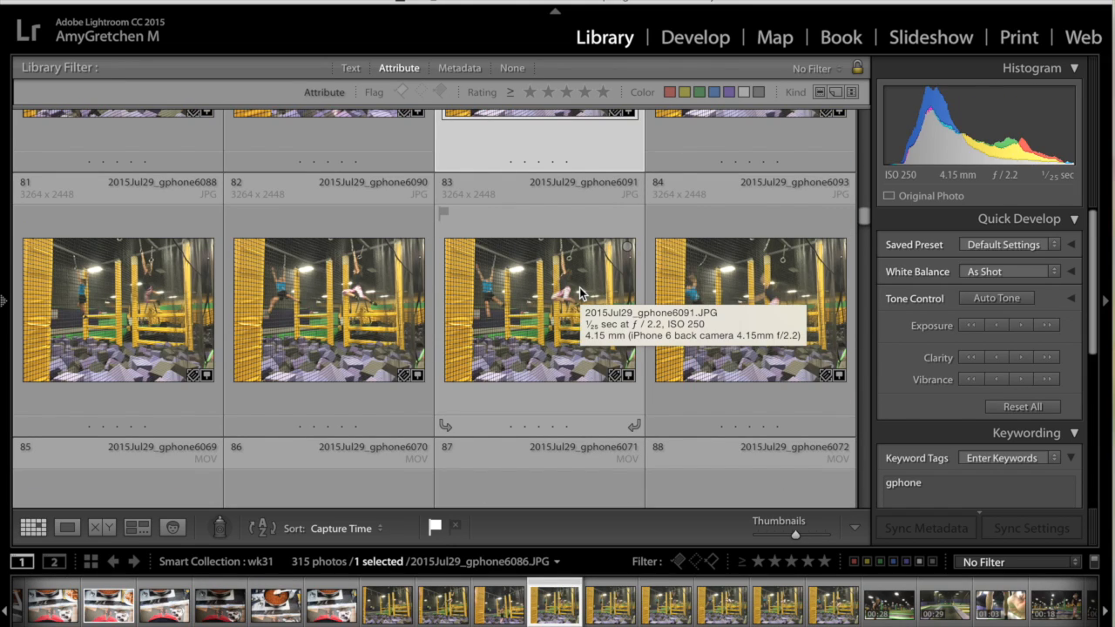
{"action": "left_click", "coordinate": [294, 304]}
{"action": "key", "text": "p"}
Flag the photo 2015Jul30_gphone6129, showing the boy with the red cup, as a pick.
{"action": "scroll", "coordinate": [294, 304], "scroll_direction": "down", "scroll_amount": 5}
{"action": "scroll", "coordinate": [294, 293], "scroll_direction": "down", "scroll_amount": 8}
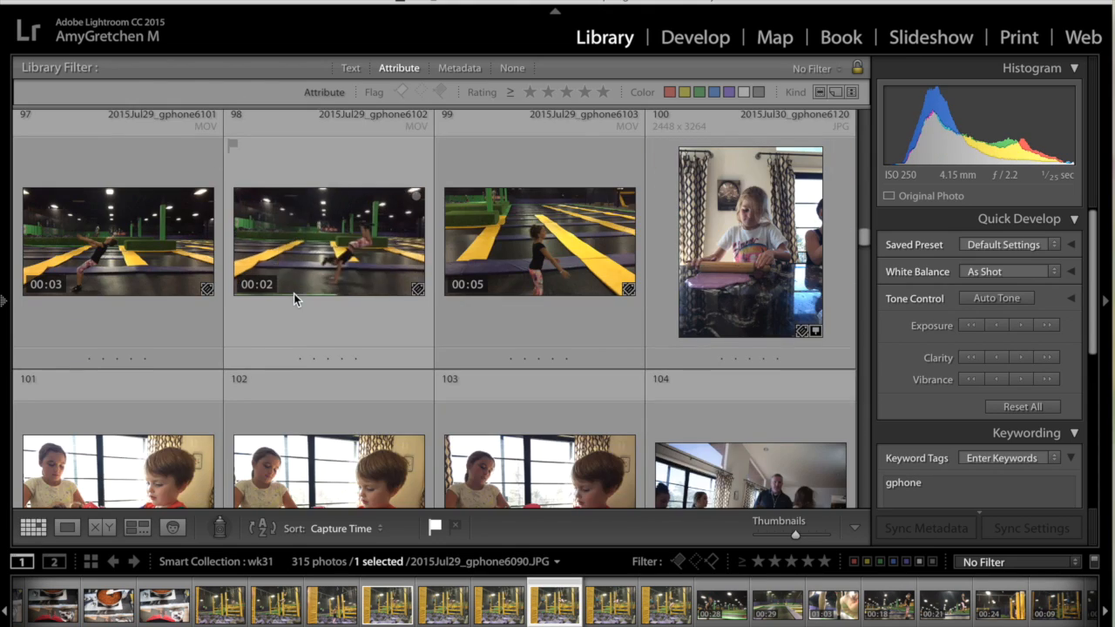
{"action": "scroll", "coordinate": [294, 298], "scroll_direction": "down", "scroll_amount": 3}
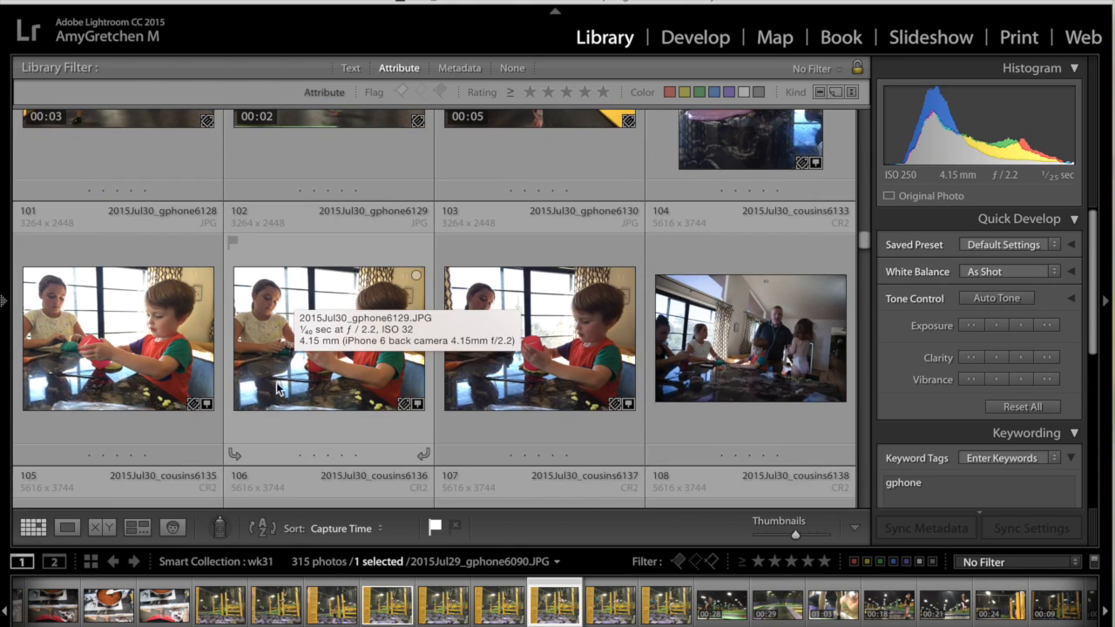
{"action": "left_click", "coordinate": [311, 372]}
{"action": "key", "text": "p"}
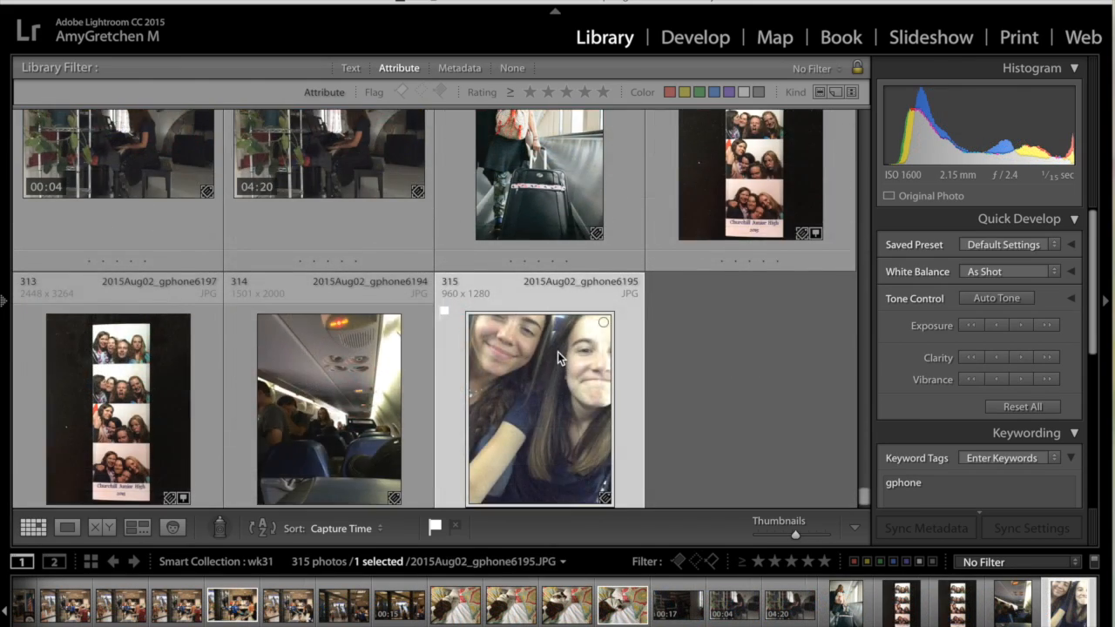
Filter the wk31 collection to picks only with the Flagged filter preset and dismiss the low battery notification.
{"action": "scroll", "coordinate": [558, 356], "scroll_direction": "up", "scroll_amount": 4}
{"action": "scroll", "coordinate": [558, 356], "scroll_direction": "up", "scroll_amount": 9}
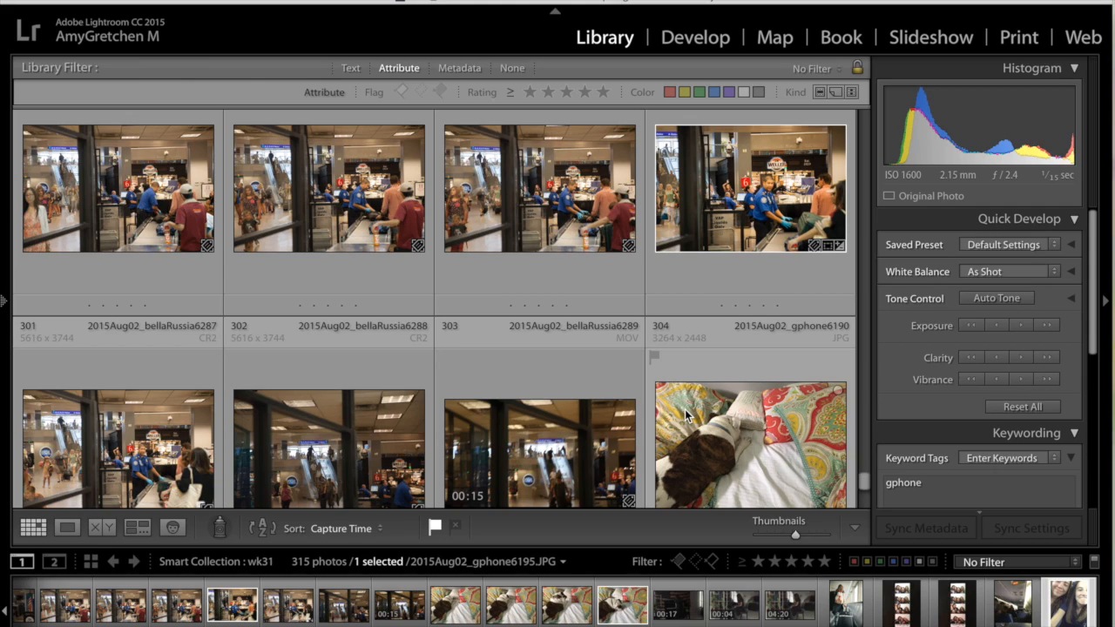
{"action": "scroll", "coordinate": [685, 429], "scroll_direction": "up", "scroll_amount": 1}
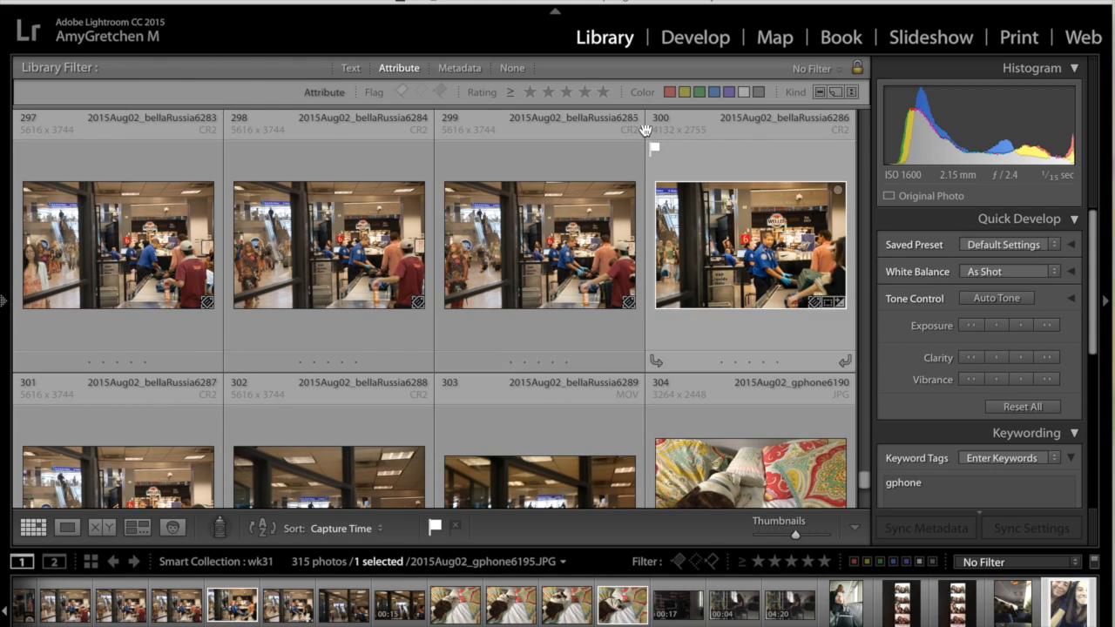
{"action": "left_click", "coordinate": [679, 564]}
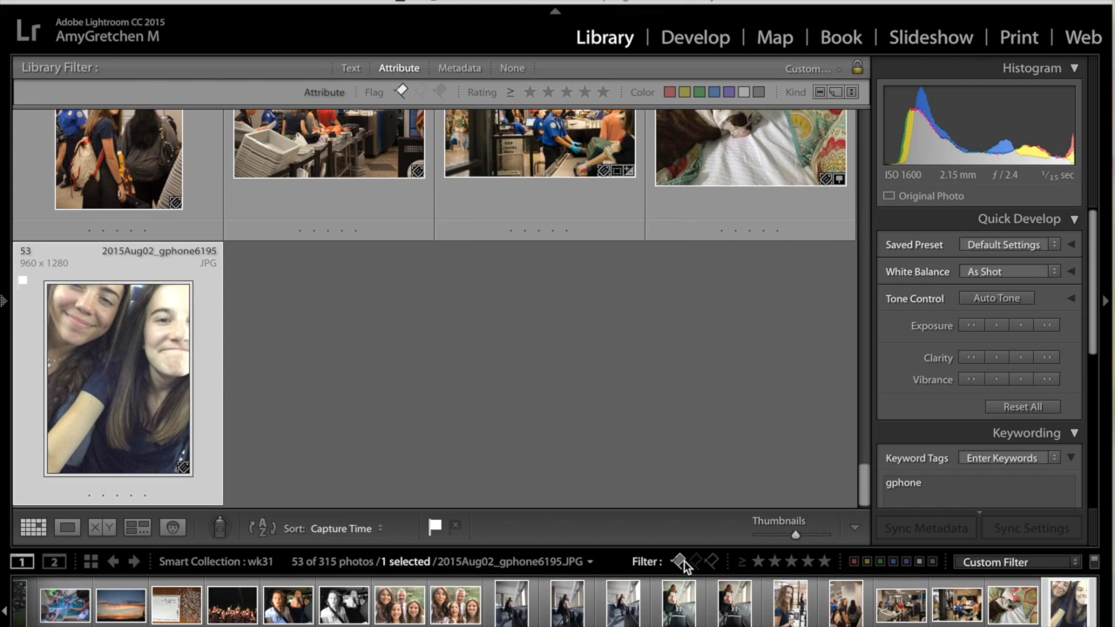
{"action": "left_click", "coordinate": [1040, 560]}
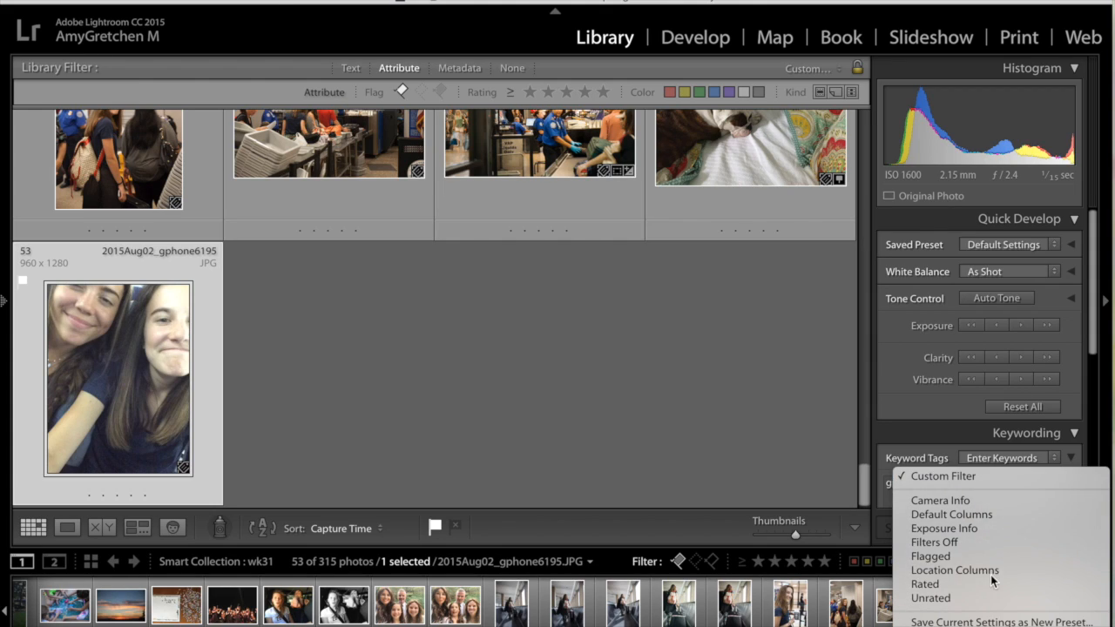
{"action": "left_click", "coordinate": [977, 560]}
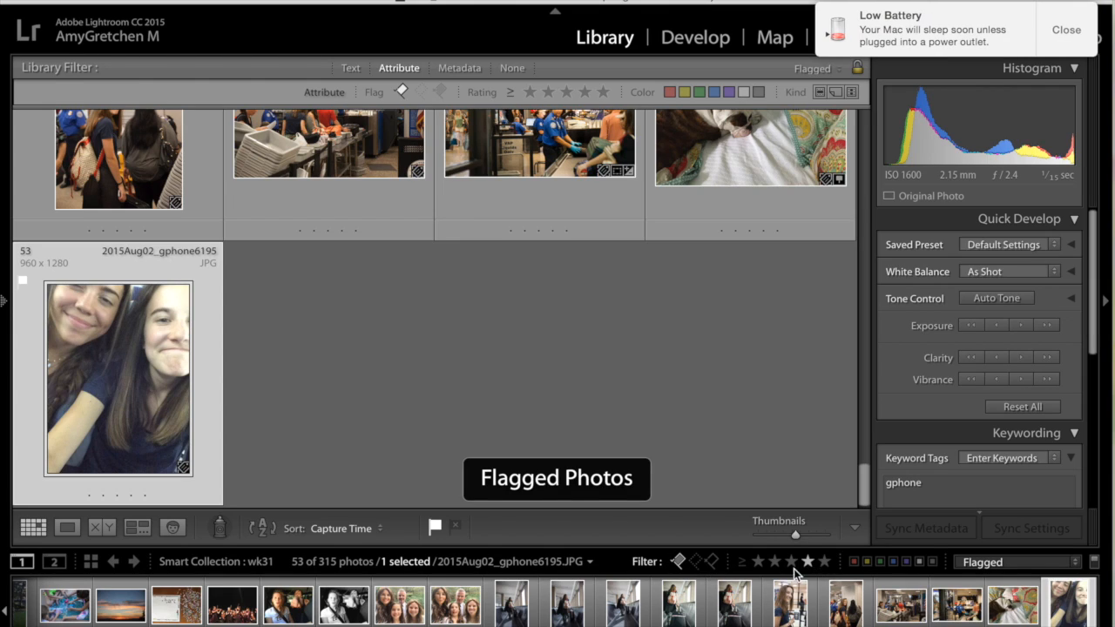
{"action": "left_click", "coordinate": [1058, 31]}
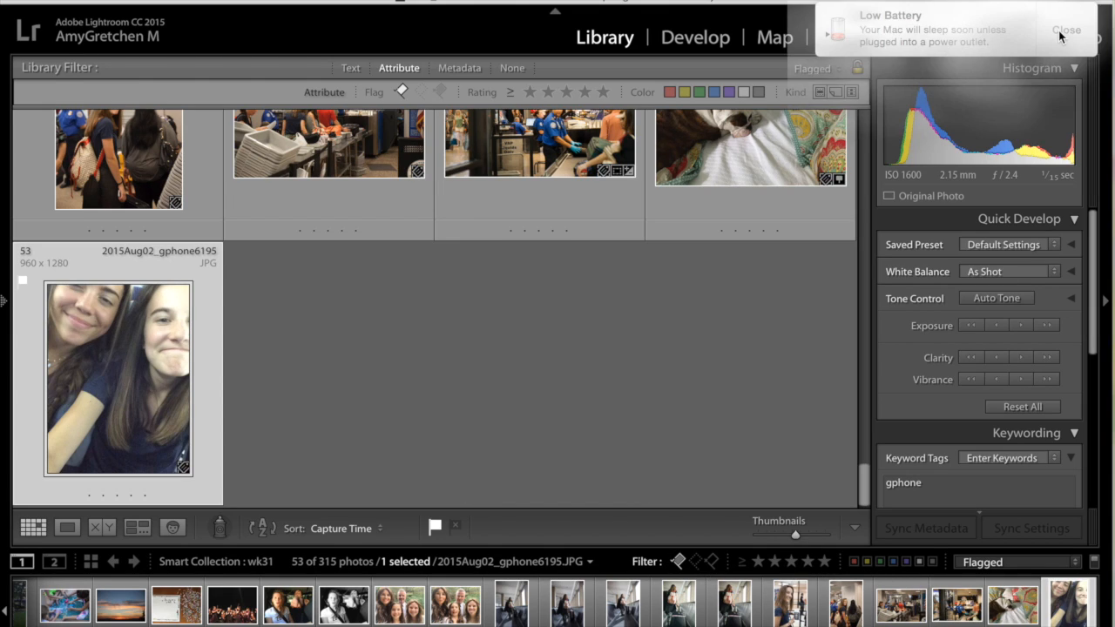
Look over the flagged photos in the grid, from the end of the week back to the first ones.
{"action": "scroll", "coordinate": [757, 304], "scroll_direction": "up", "scroll_amount": 4}
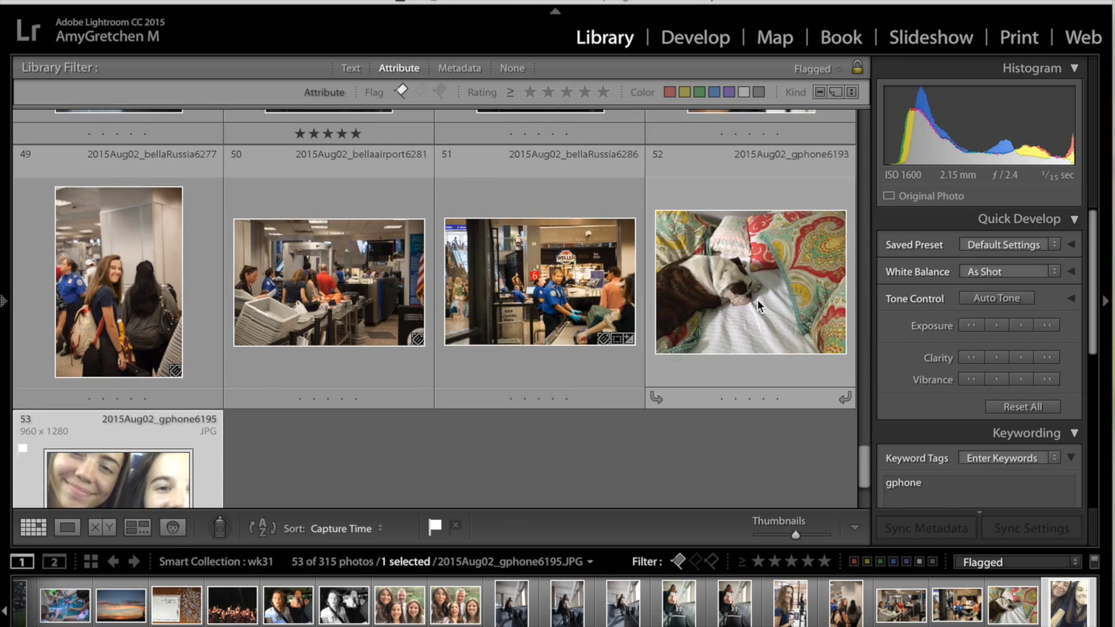
{"action": "scroll", "coordinate": [757, 300], "scroll_direction": "up", "scroll_amount": 15}
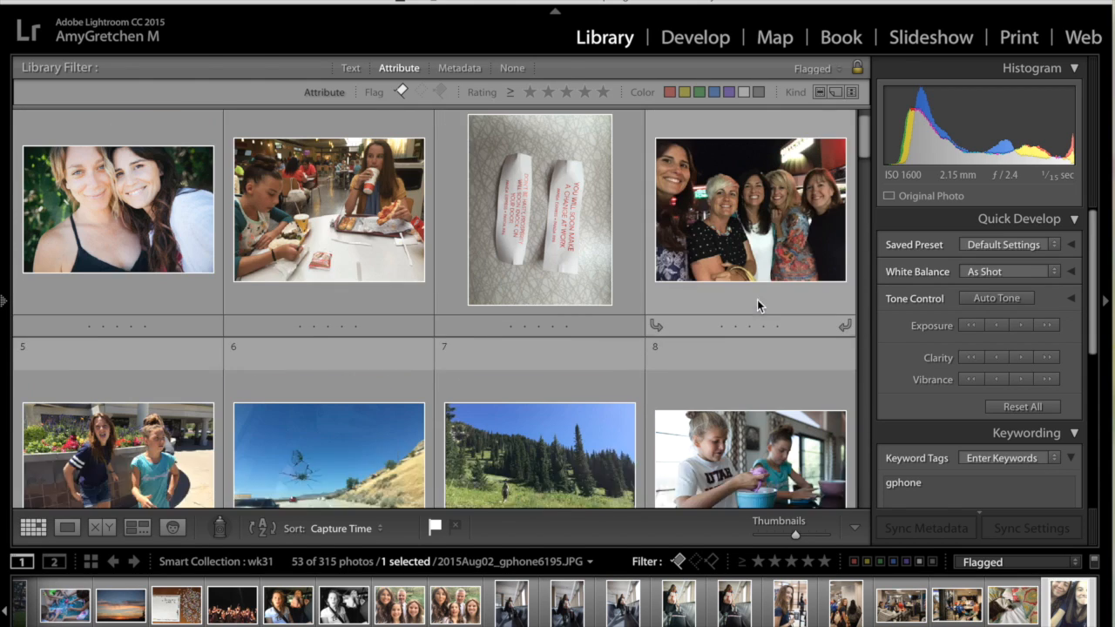
{"action": "scroll", "coordinate": [328, 248], "scroll_direction": "down", "scroll_amount": 2}
{"action": "scroll", "coordinate": [328, 250], "scroll_direction": "up", "scroll_amount": 2}
{"action": "scroll", "coordinate": [328, 250], "scroll_direction": "down", "scroll_amount": 3}
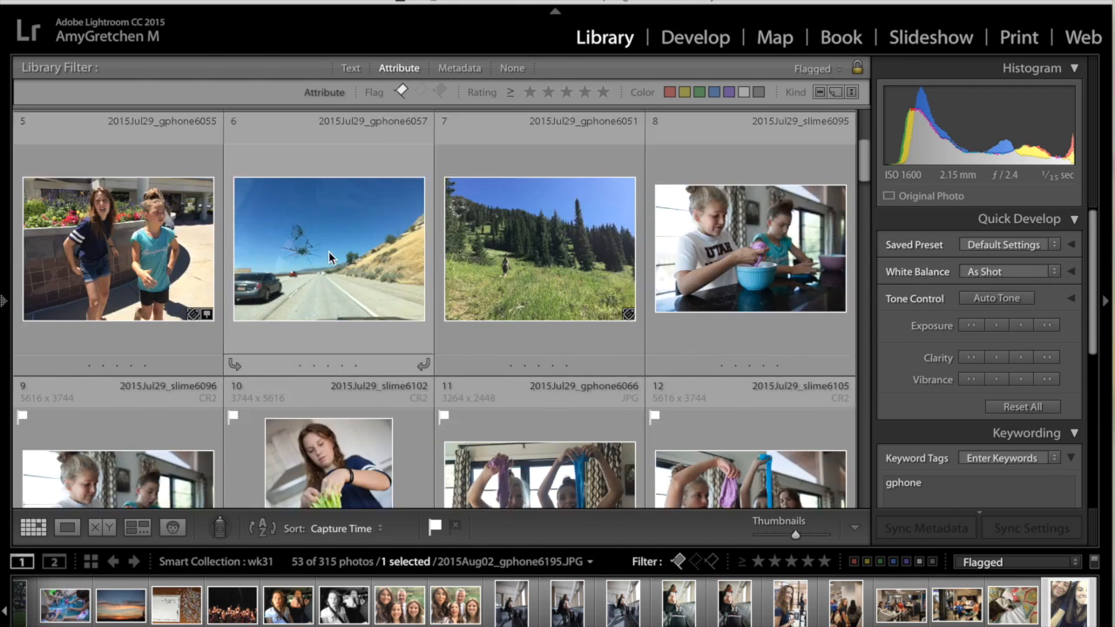
{"action": "scroll", "coordinate": [328, 251], "scroll_direction": "up", "scroll_amount": 3}
{"action": "scroll", "coordinate": [328, 252], "scroll_direction": "down", "scroll_amount": 3}
{"action": "scroll", "coordinate": [369, 386], "scroll_direction": "down", "scroll_amount": 1}
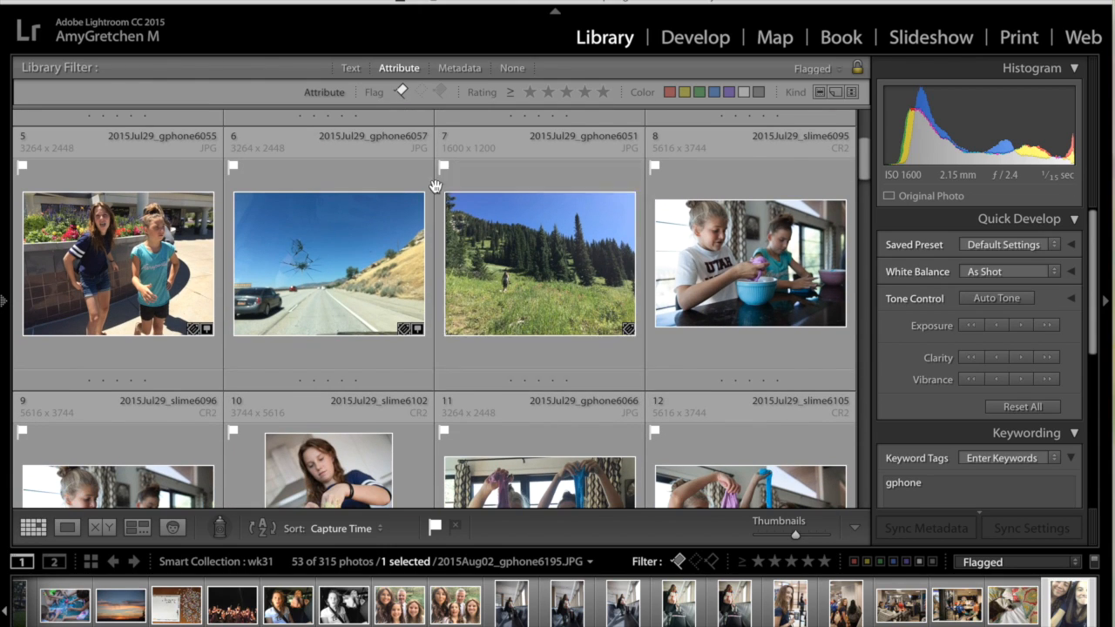
{"action": "scroll", "coordinate": [763, 263], "scroll_direction": "up", "scroll_amount": 1}
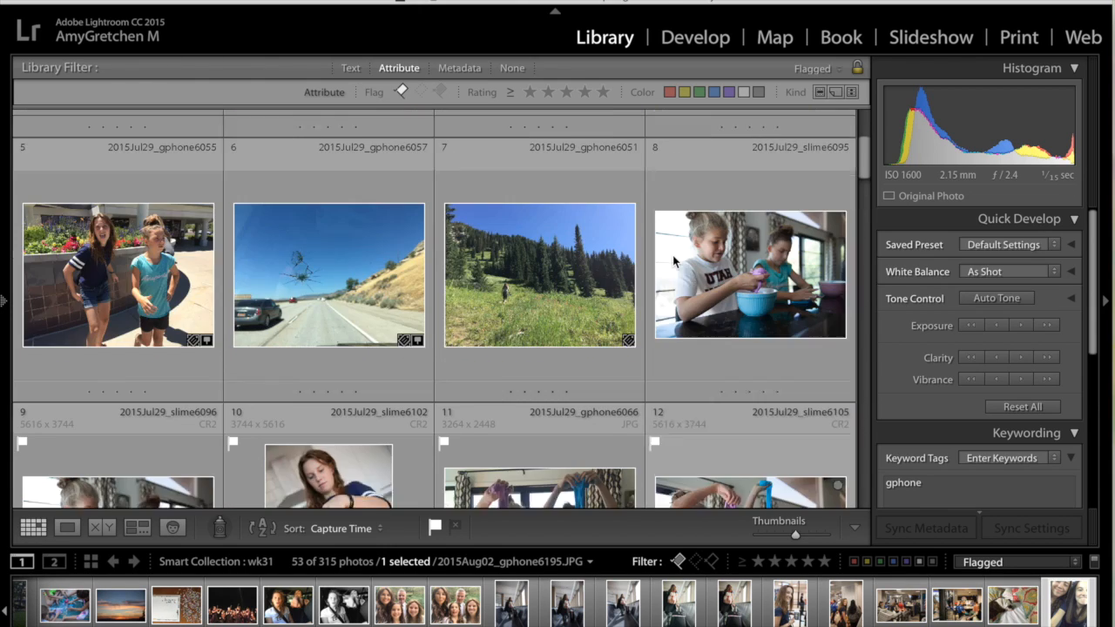
Apply the my azilia preset to 2015Jul29_slime6095 in Develop and set exposure +0.95, highlights -32, shadows +24 and whites -35.
{"action": "left_click", "coordinate": [763, 263]}
{"action": "key", "text": "d"}
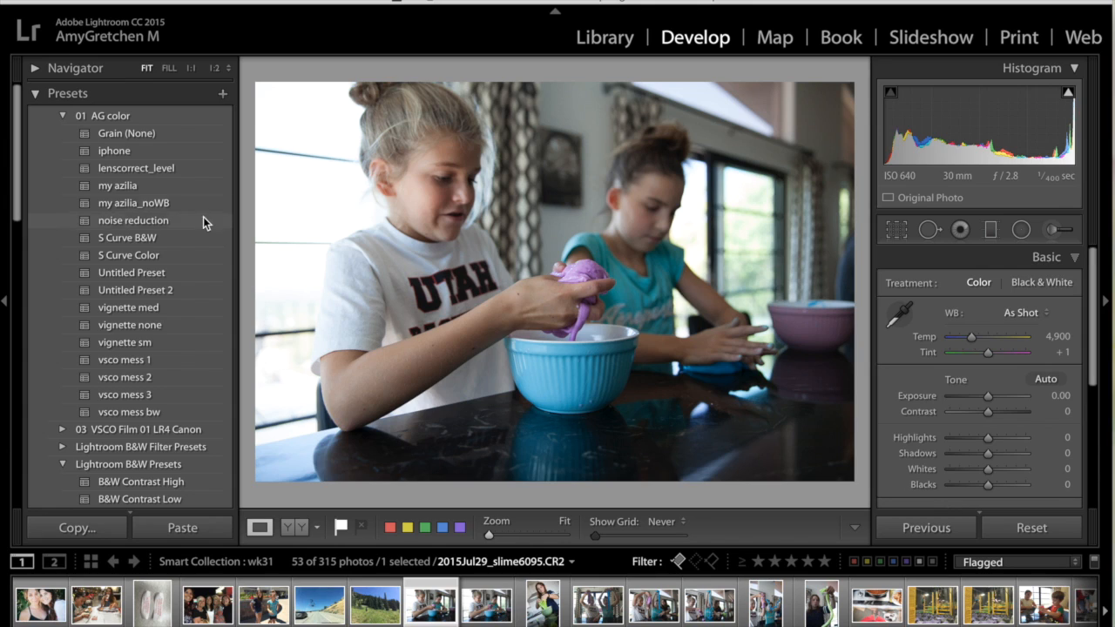
{"action": "left_click", "coordinate": [196, 189]}
{"action": "left_click_drag", "start_coordinate": [991, 396], "coordinate": [994, 397]}
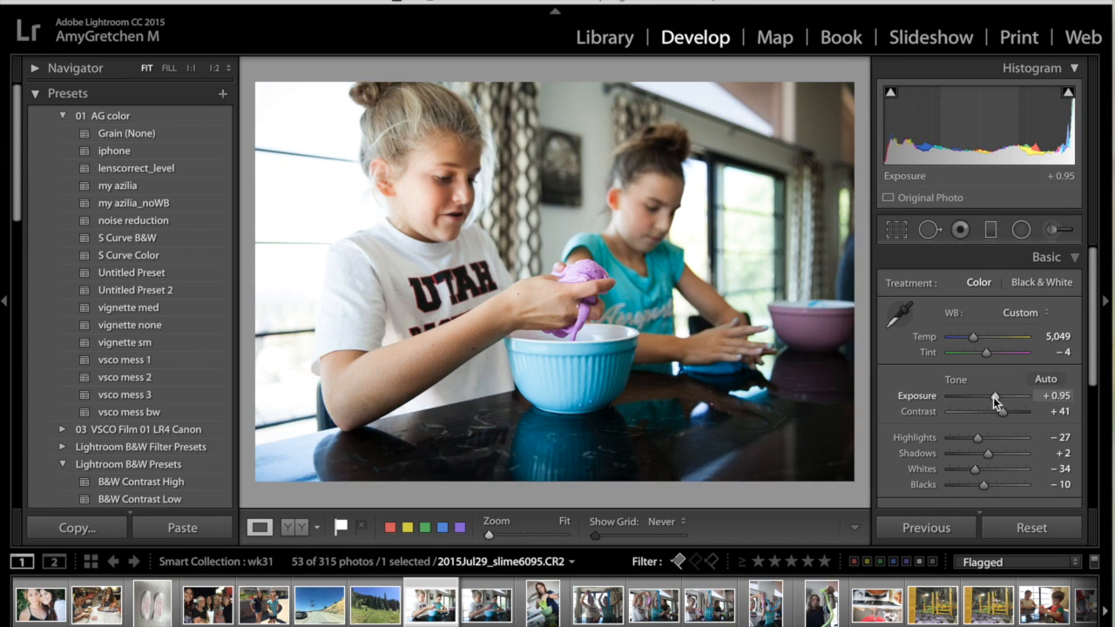
{"action": "left_click_drag", "start_coordinate": [993, 457], "coordinate": [975, 471]}
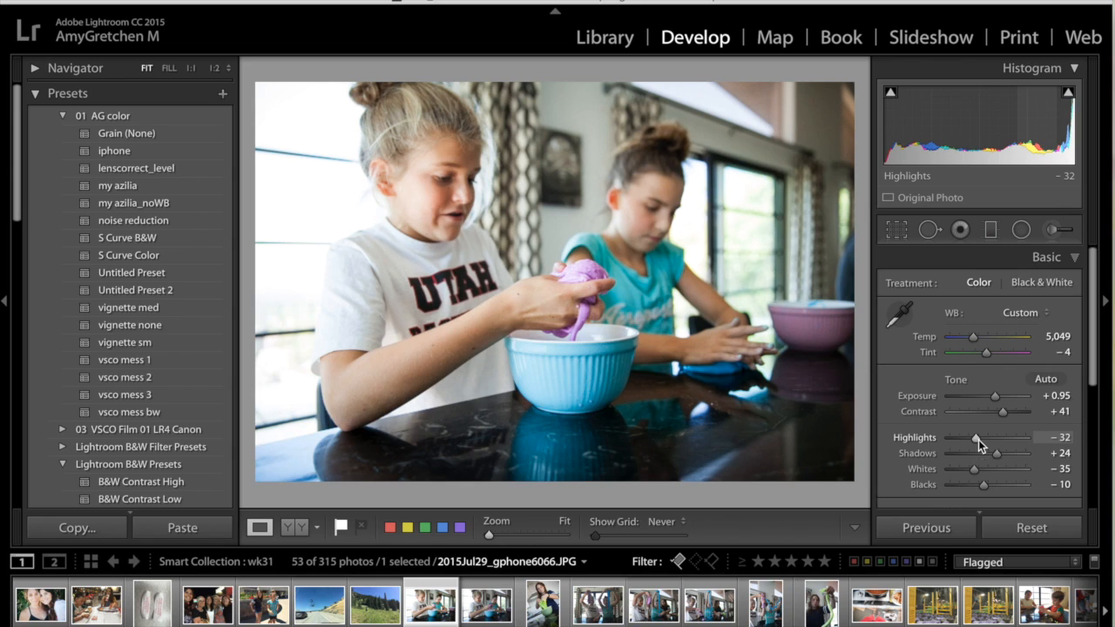
Select the eight slime photos from 2015Jul29_slime6095 to 2015Jul29_slime6123 and sync the develop settings across them.
{"action": "left_click", "coordinate": [821, 605], "text": "shift"}
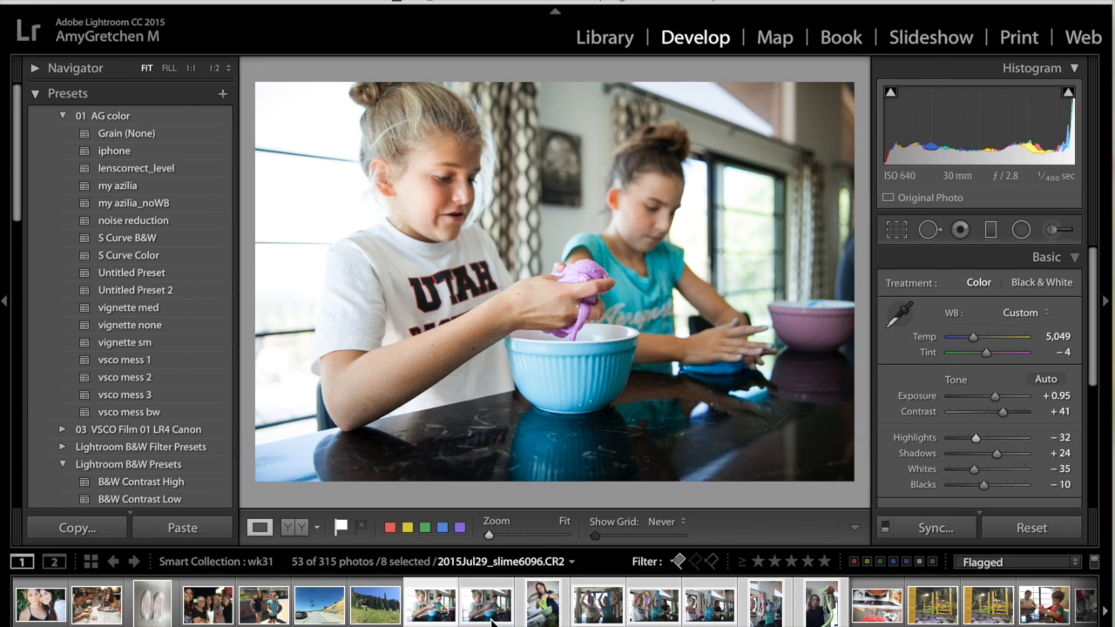
{"action": "left_click", "coordinate": [489, 610]}
{"action": "left_click", "coordinate": [775, 621]}
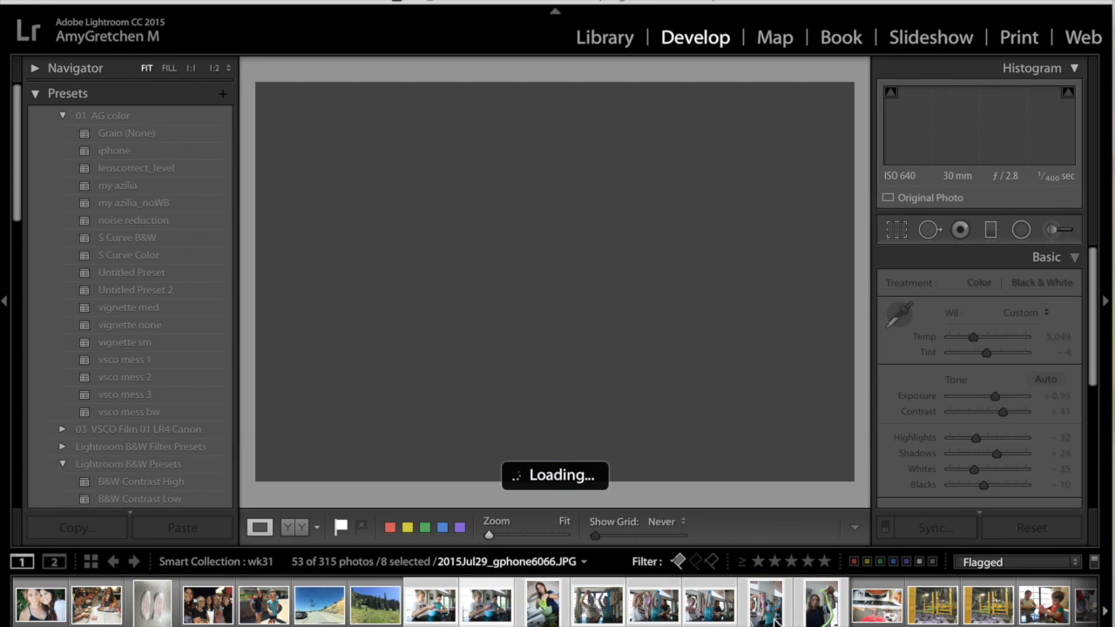
Set the exposure of 2015Jul29_slime6123 to +1.30 and check the other synced slime photos.
{"action": "left_click", "coordinate": [892, 615]}
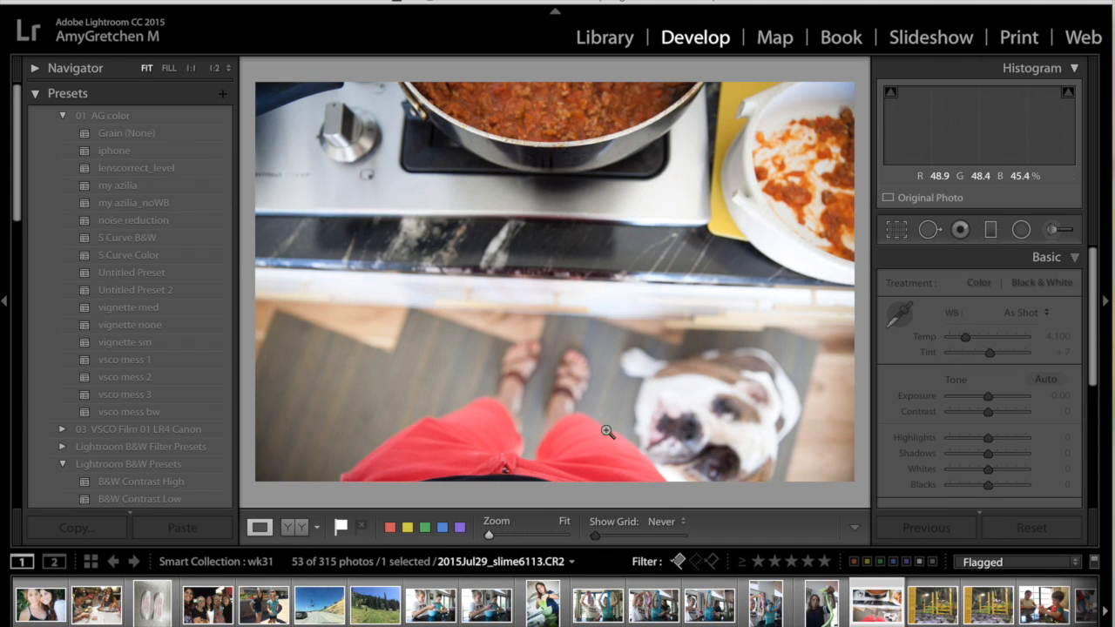
{"action": "left_click", "coordinate": [821, 614]}
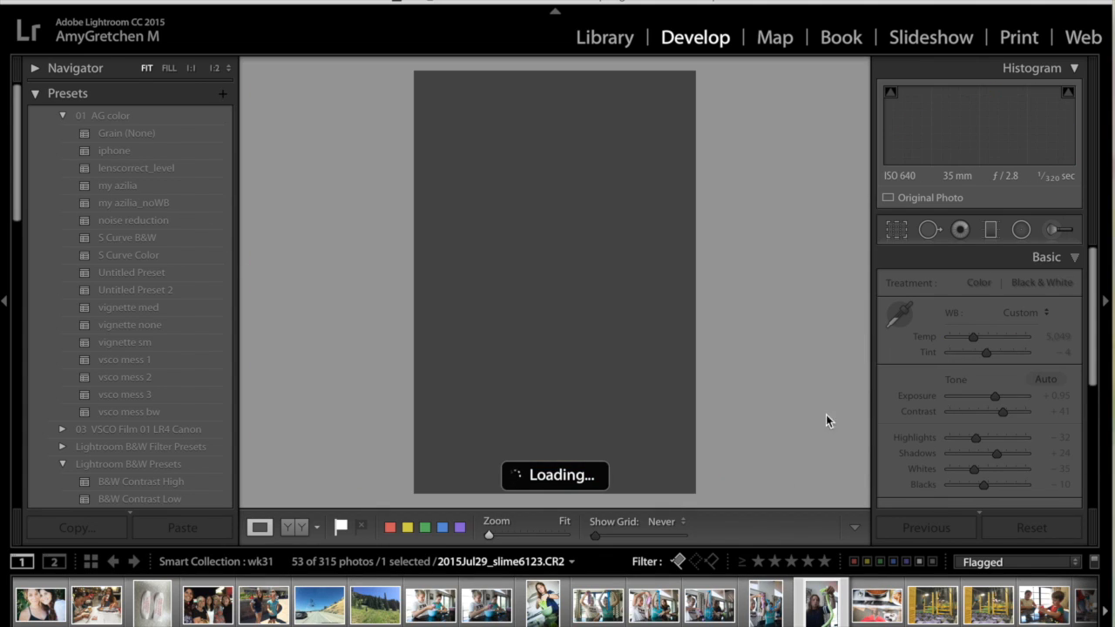
{"action": "left_click_drag", "start_coordinate": [994, 396], "coordinate": [1000, 400]}
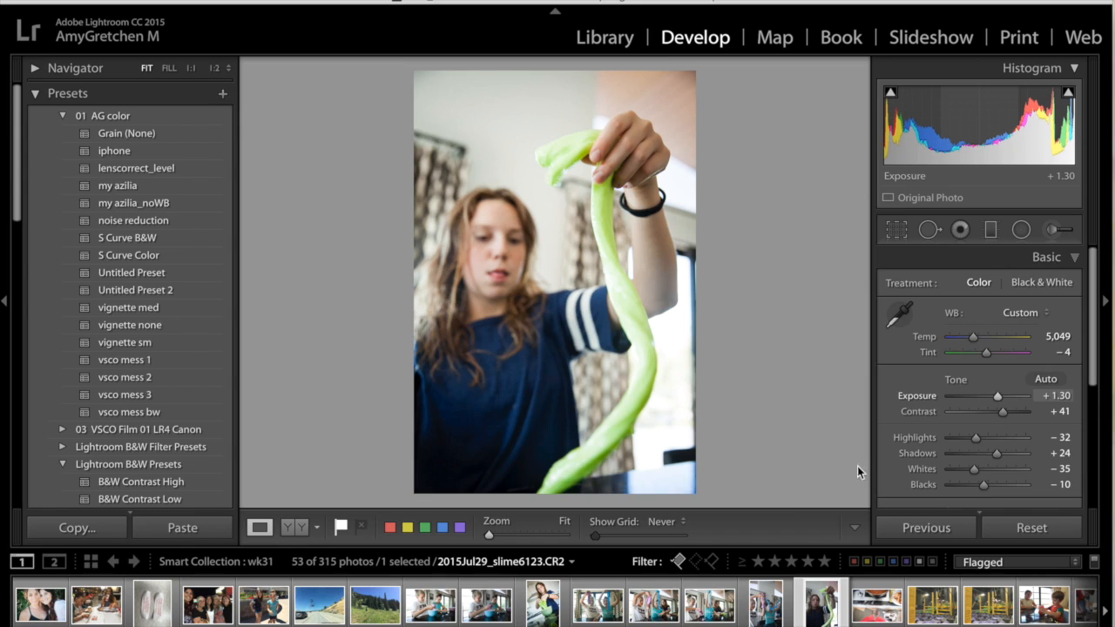
{"action": "left_click", "coordinate": [705, 610]}
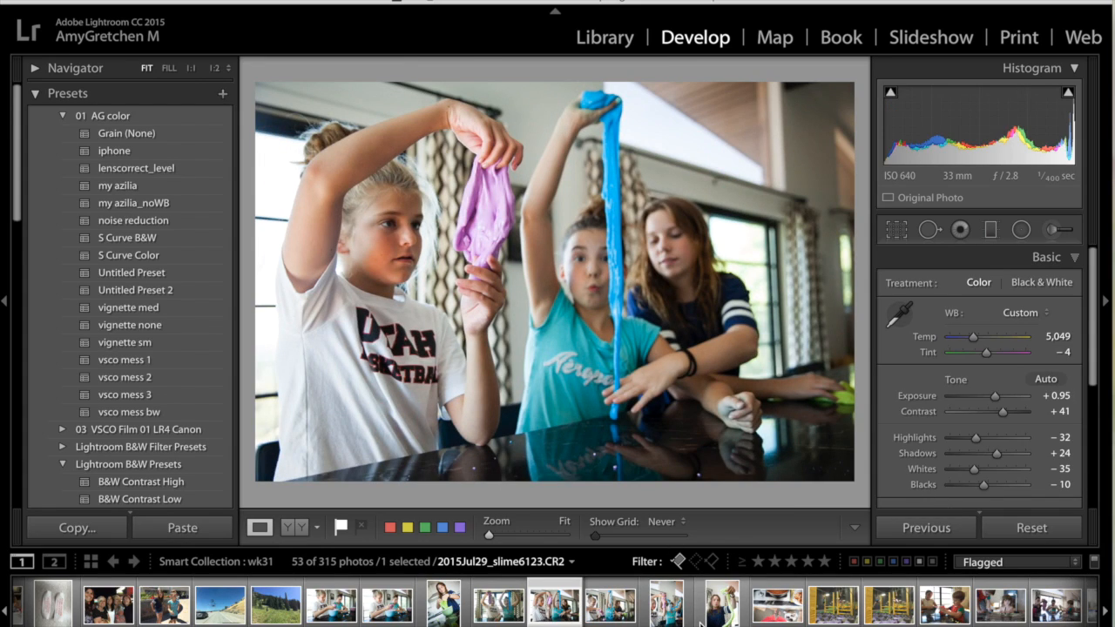
{"action": "left_click", "coordinate": [666, 604]}
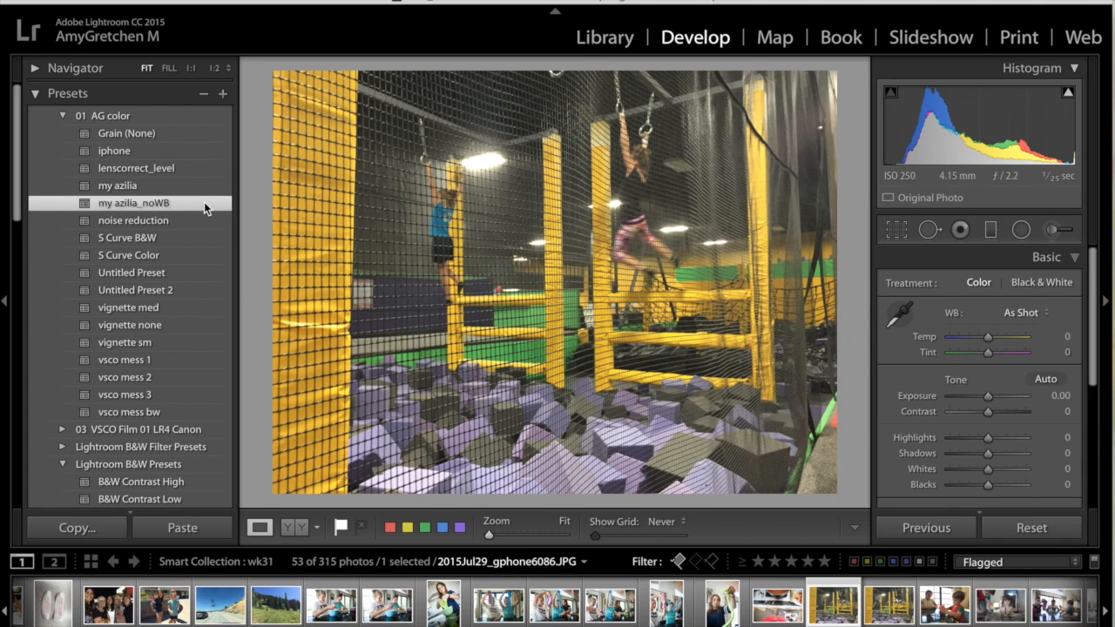
Apply the my azilia_noWB preset to the phone photos 2015Jul29_gphone6086, 2015Jul29_gphone6090 and 2015Jul30_gphone6129.
{"action": "left_click", "coordinate": [204, 203]}
{"action": "left_click", "coordinate": [891, 614]}
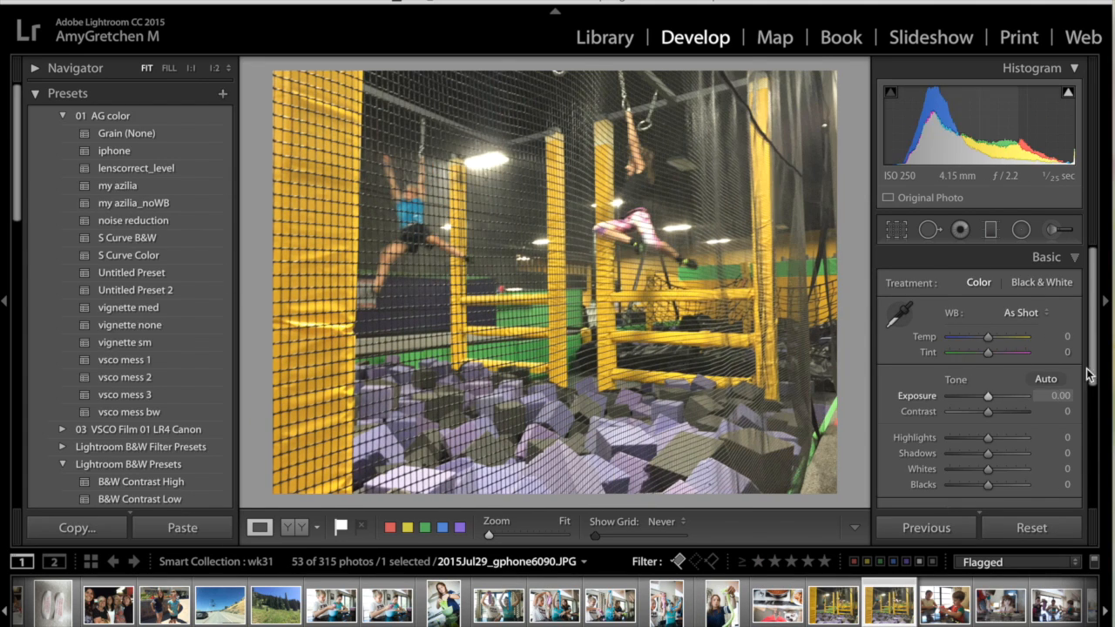
{"action": "left_click", "coordinate": [209, 203]}
{"action": "key", "text": "Right"}
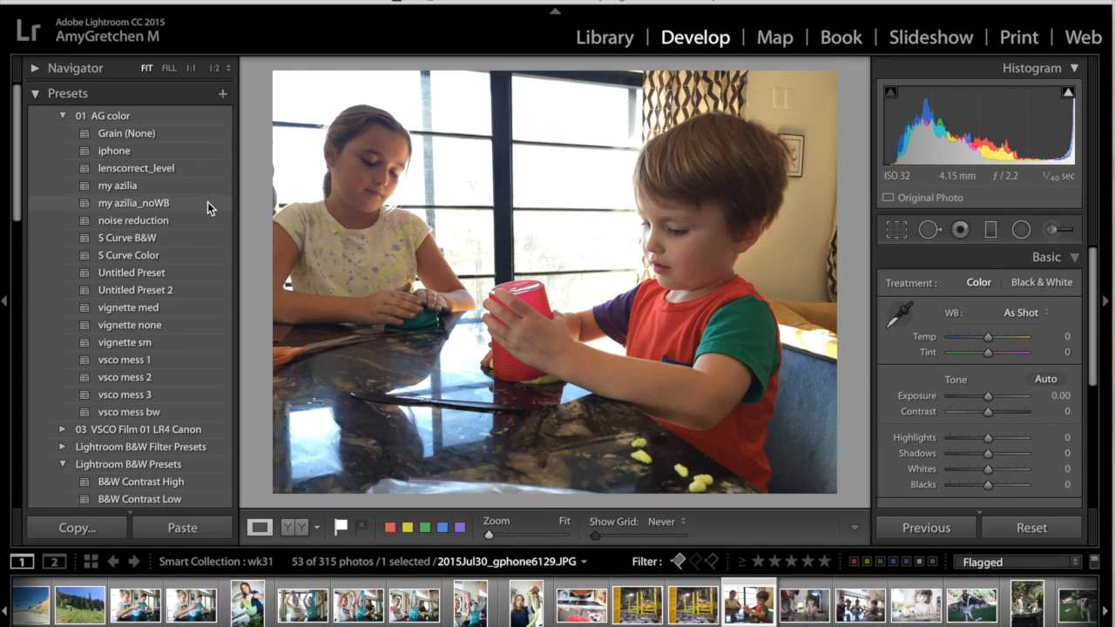
{"action": "left_click", "coordinate": [207, 202]}
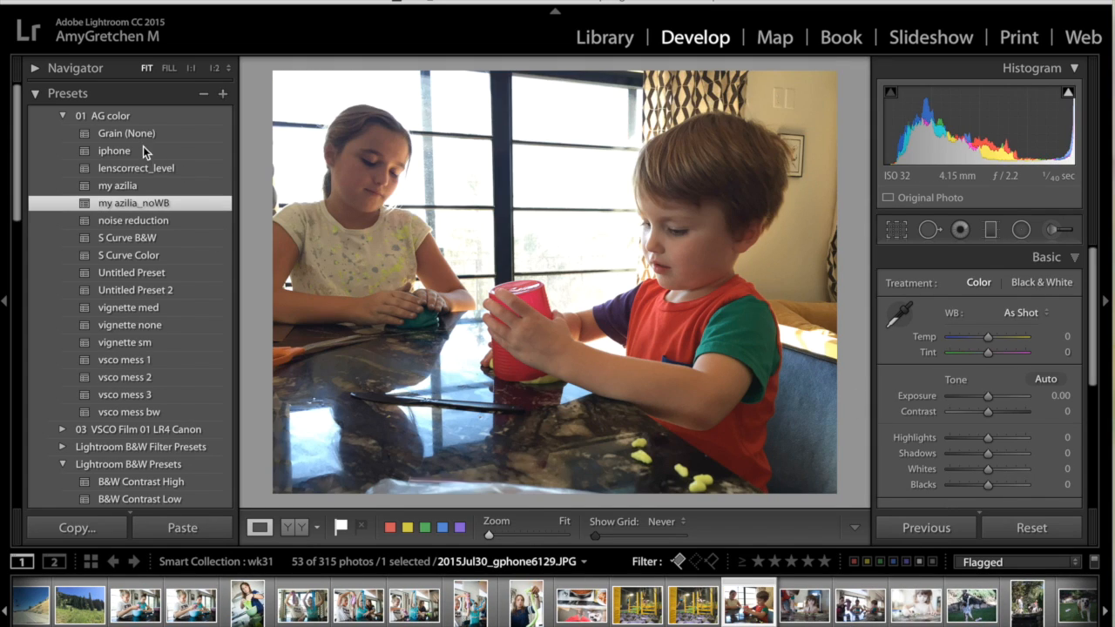
Apply the my azilia preset to 2015Jul30_cousins6137 and set exposure +1.20, shadows +32 and temperature 4,050.
{"action": "key", "text": "Right"}
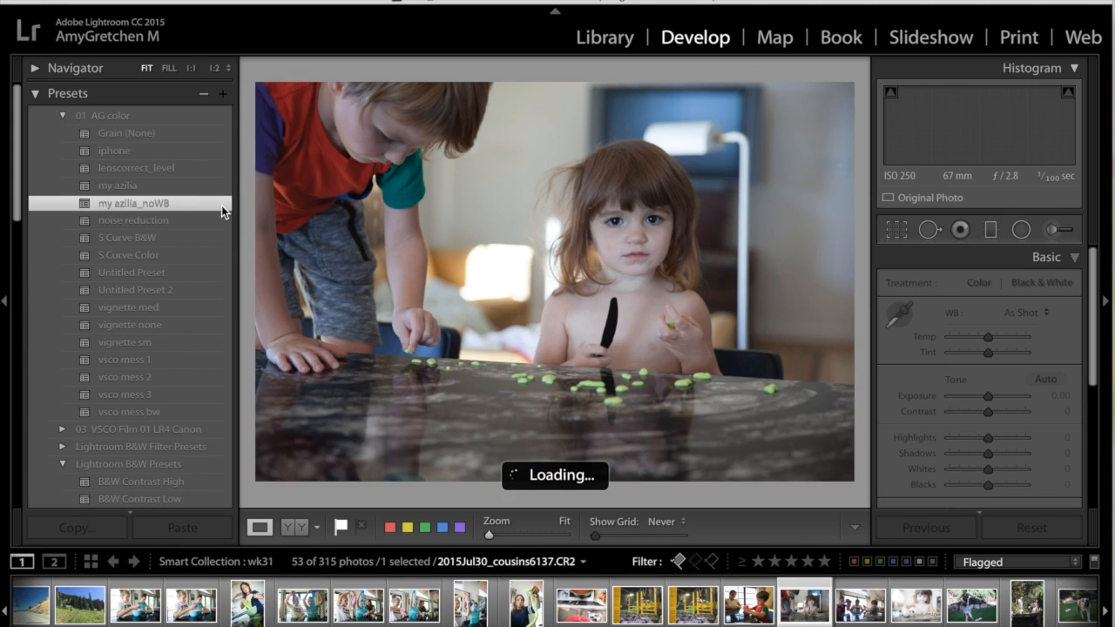
{"action": "left_click", "coordinate": [176, 189]}
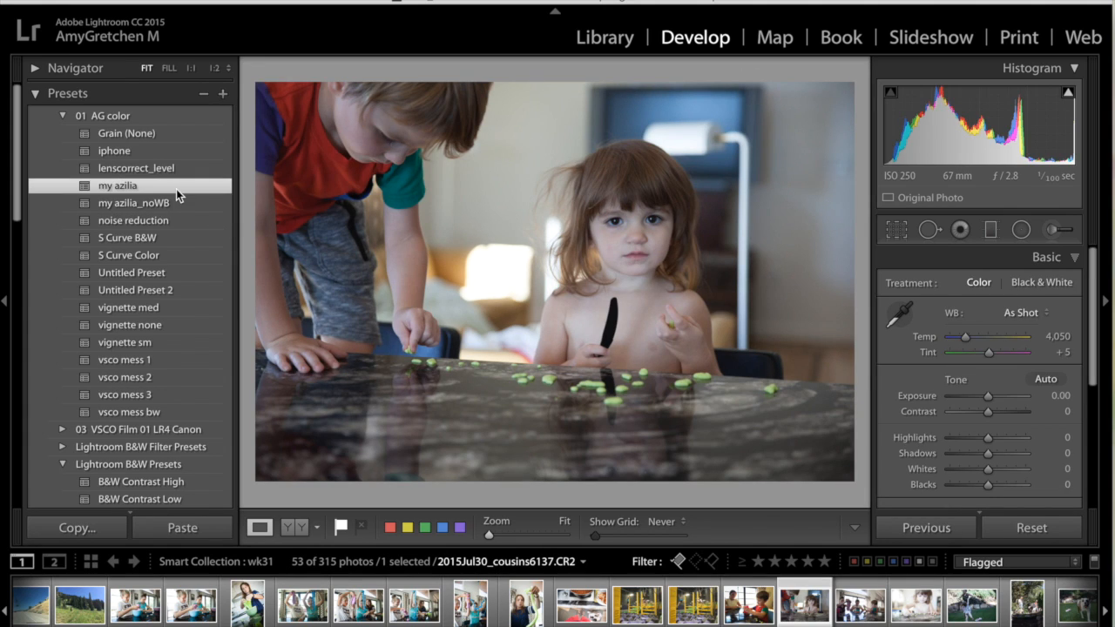
{"action": "left_click_drag", "start_coordinate": [992, 398], "coordinate": [999, 403]}
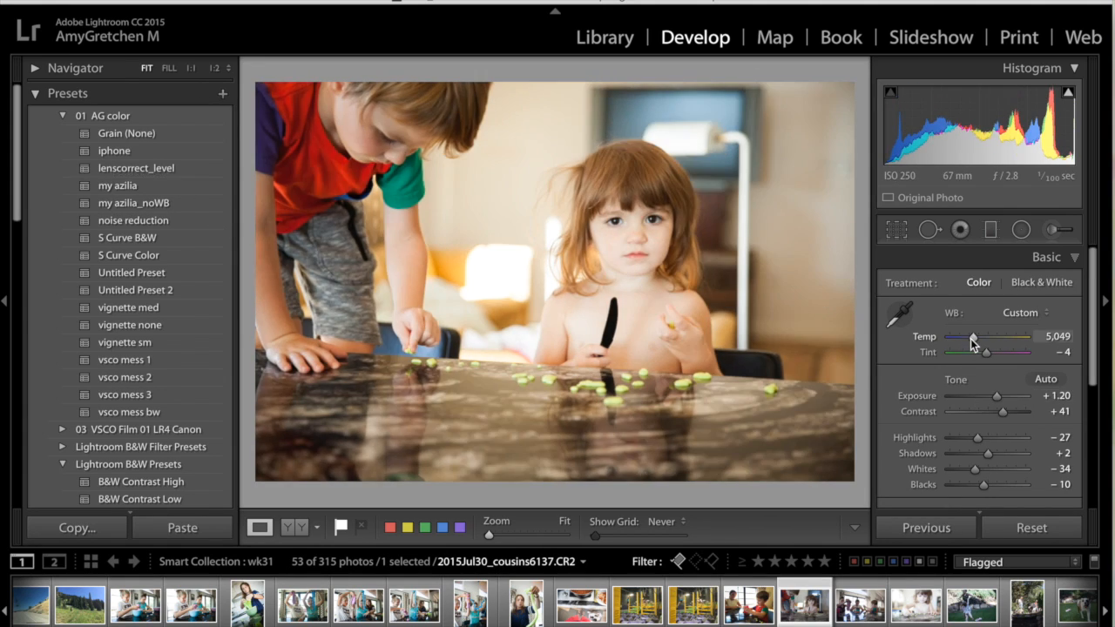
{"action": "left_click_drag", "start_coordinate": [990, 453], "coordinate": [991, 453]}
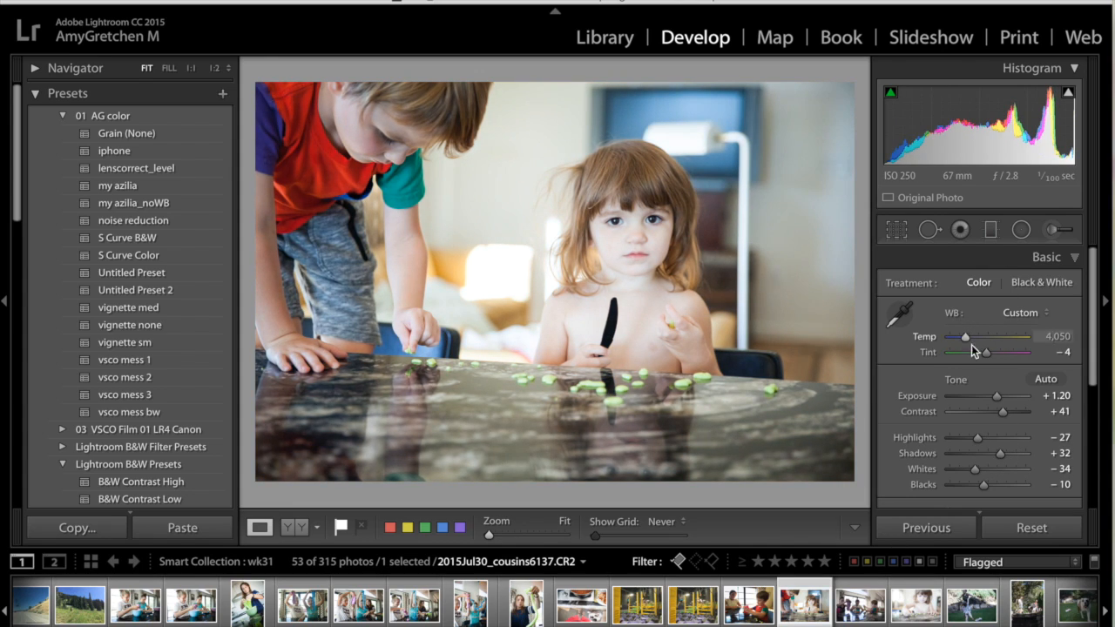
Apply the my azilia_noWB preset to 2015Jul30_cousins6149 and set exposure to -0.45 and temperature to 4,484.
{"action": "left_click", "coordinate": [860, 614]}
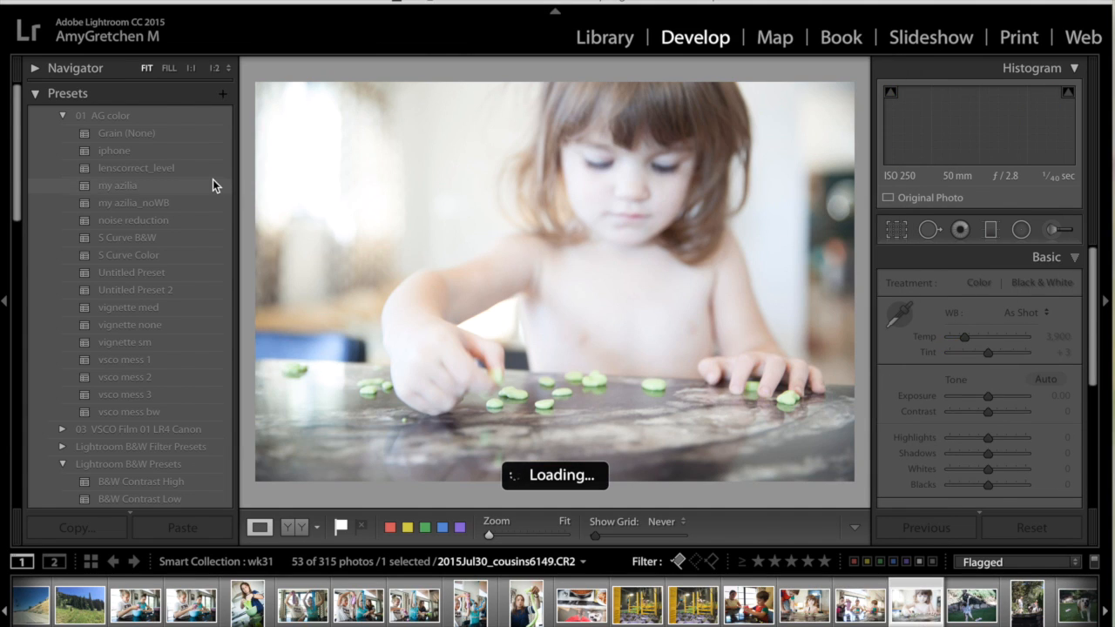
{"action": "left_click", "coordinate": [197, 206]}
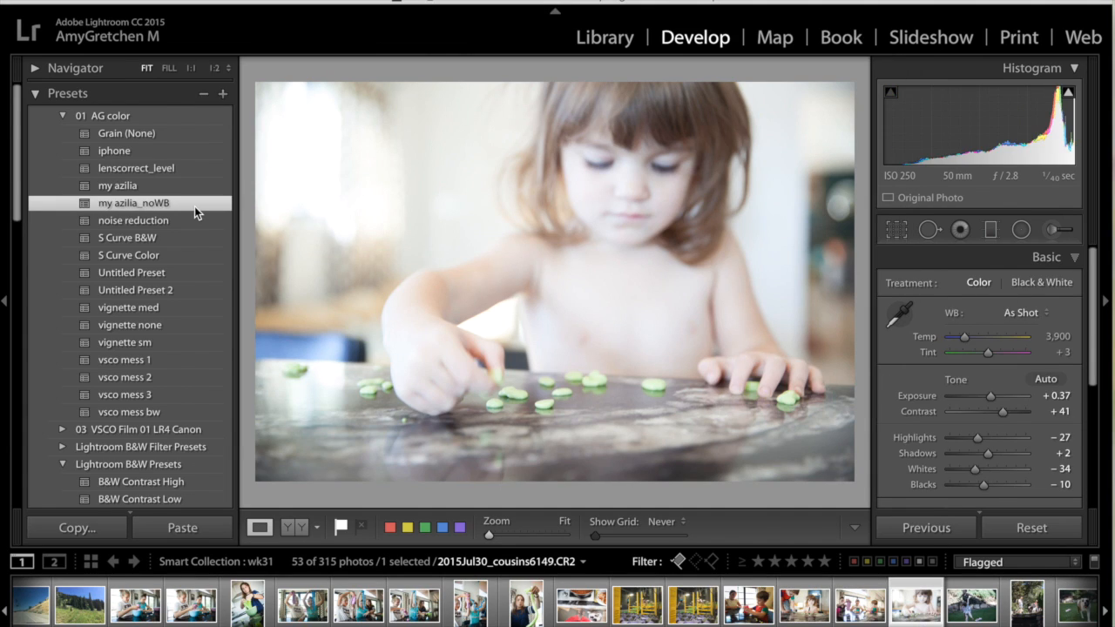
{"action": "left_click_drag", "start_coordinate": [989, 401], "coordinate": [984, 400]}
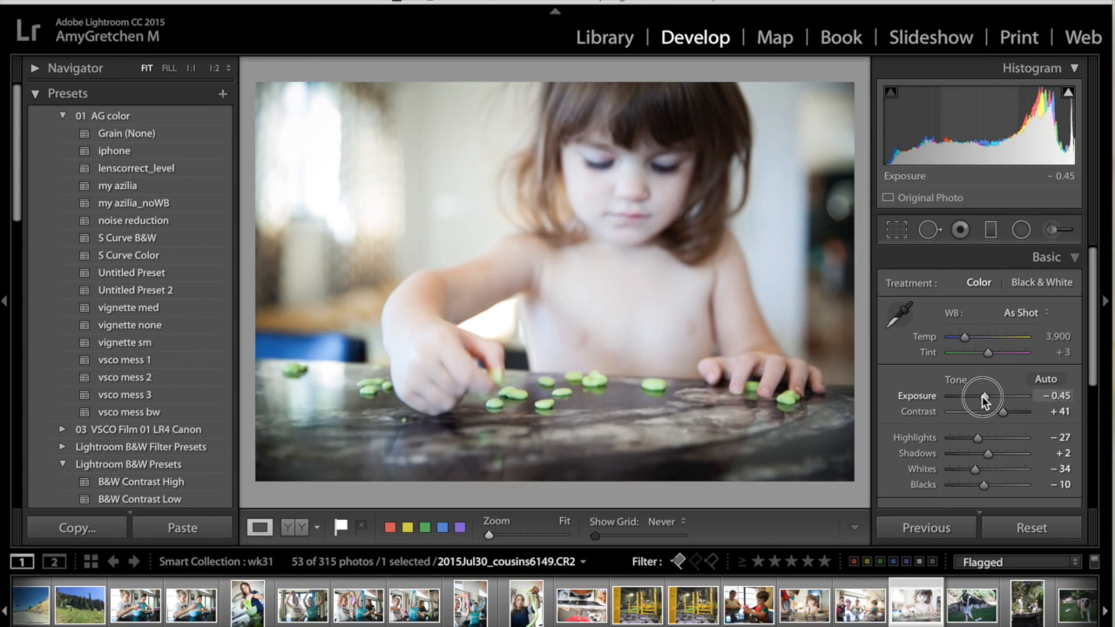
{"action": "left_click_drag", "start_coordinate": [970, 344], "coordinate": [971, 345]}
Turn off the flag filter, compare the neighbouring shots of the girl at the table, and restore the flagged-only view.
{"action": "left_click", "coordinate": [683, 562]}
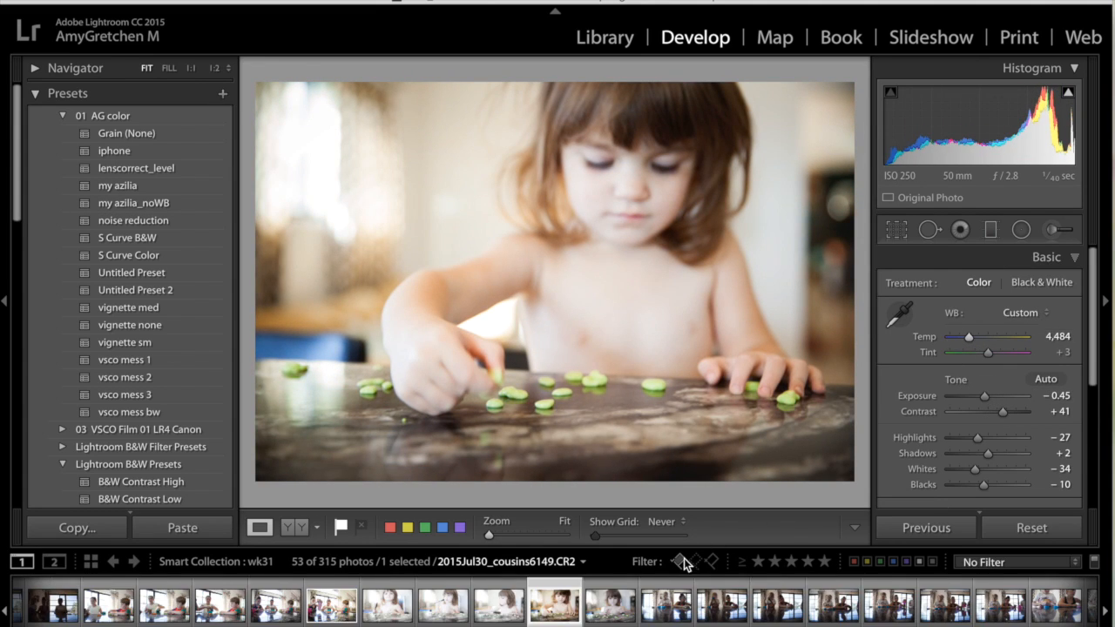
{"action": "key", "text": "Left"}
{"action": "key", "text": "Left"}
{"action": "key", "text": "Left"}
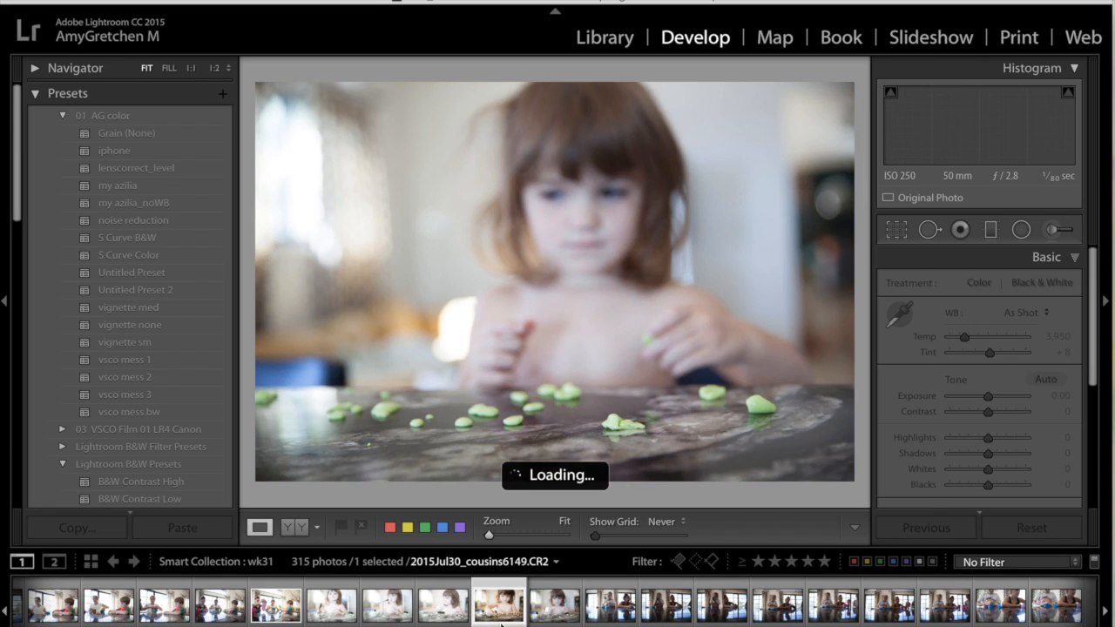
{"action": "key", "text": "Right"}
{"action": "key", "text": "Right"}
{"action": "left_click", "coordinate": [681, 562]}
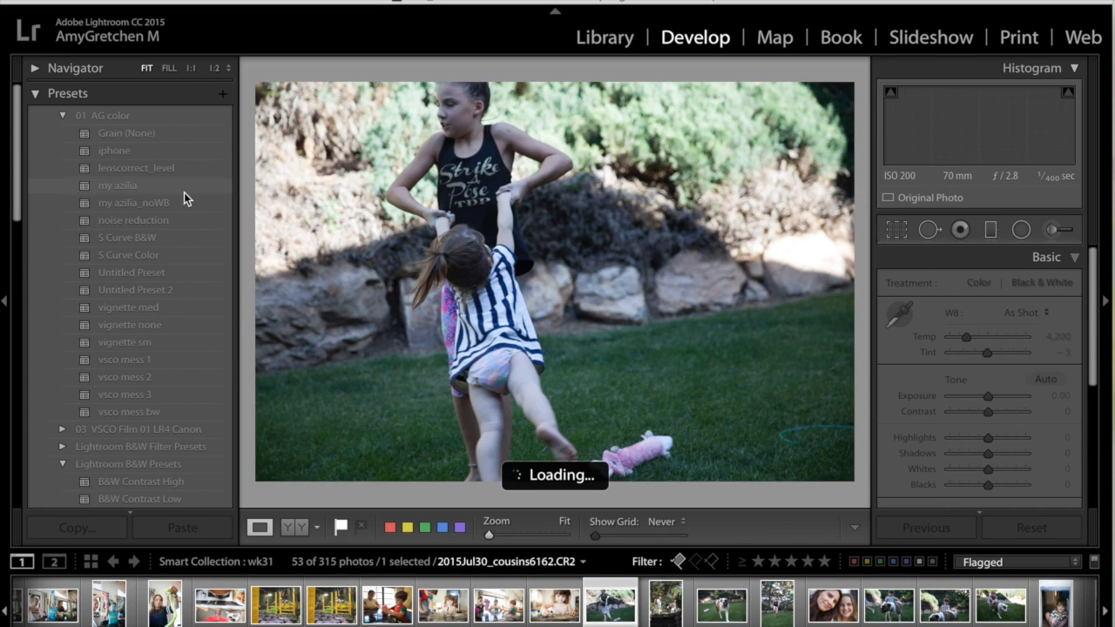
Apply the my azilia preset to 2015Jul30_cousins6162 with raised exposure and to 2015Jul30_cousins6170 with shadows +55 and exposure +0.35.
{"action": "left_click", "coordinate": [183, 193]}
{"action": "left_click_drag", "start_coordinate": [991, 399], "coordinate": [994, 397]}
{"action": "key", "text": "Right"}
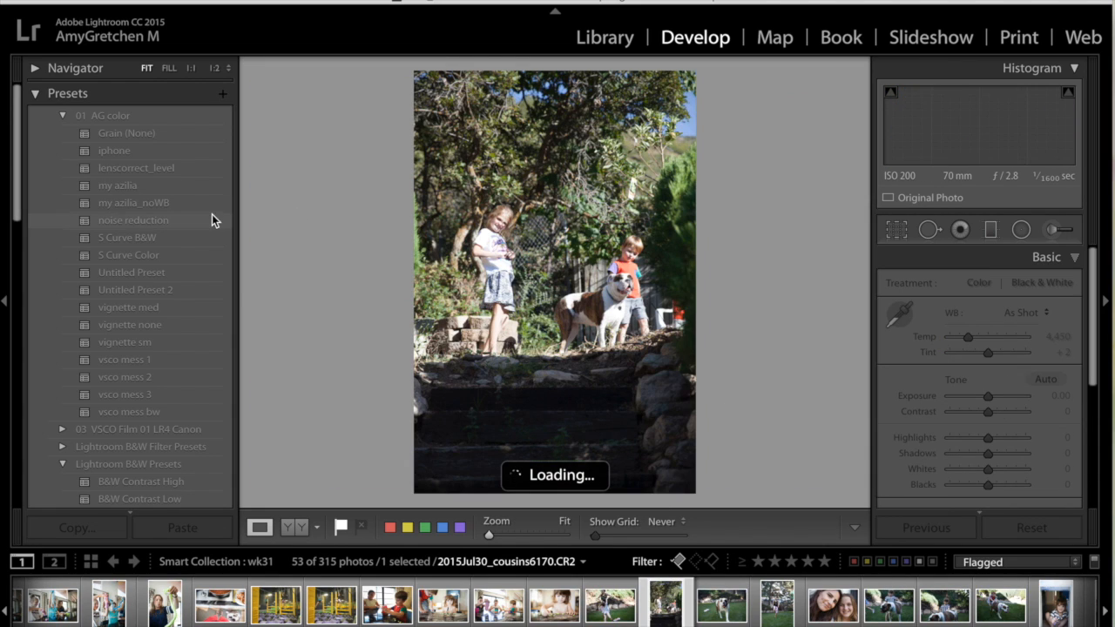
{"action": "left_click", "coordinate": [212, 188]}
{"action": "left_click_drag", "start_coordinate": [983, 453], "coordinate": [1009, 459]}
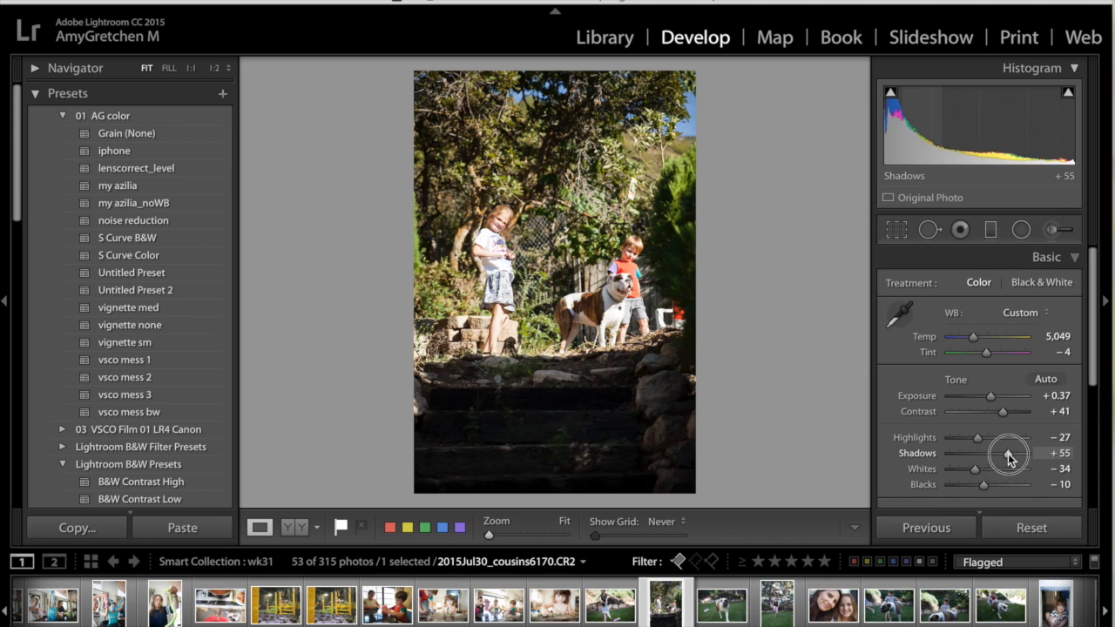
{"action": "left_click_drag", "start_coordinate": [990, 397], "coordinate": [988, 398]}
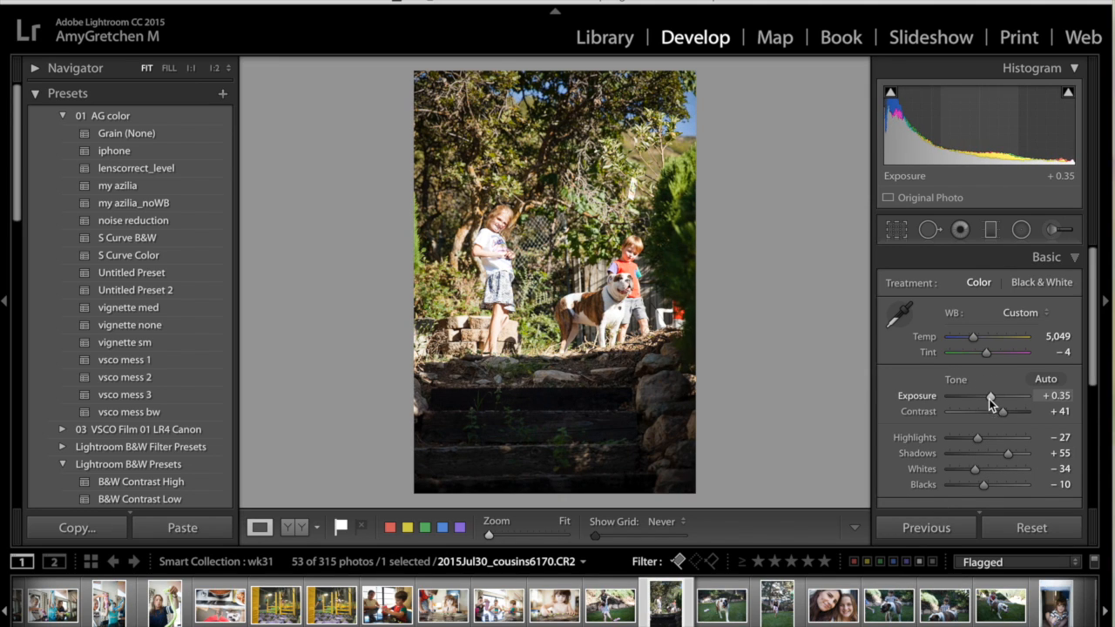
Apply the my azilia preset to 2015Jul30_cousins6175 and 2015Jul30_cousins6182.
{"action": "key", "text": "Right"}
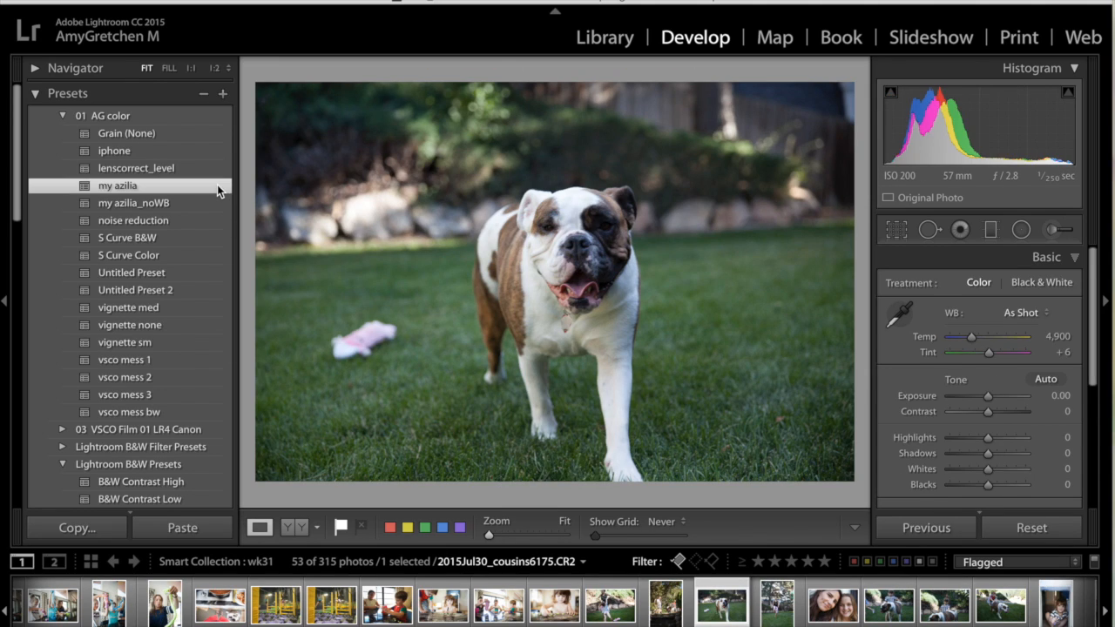
{"action": "left_click", "coordinate": [217, 185]}
{"action": "key", "text": "Right"}
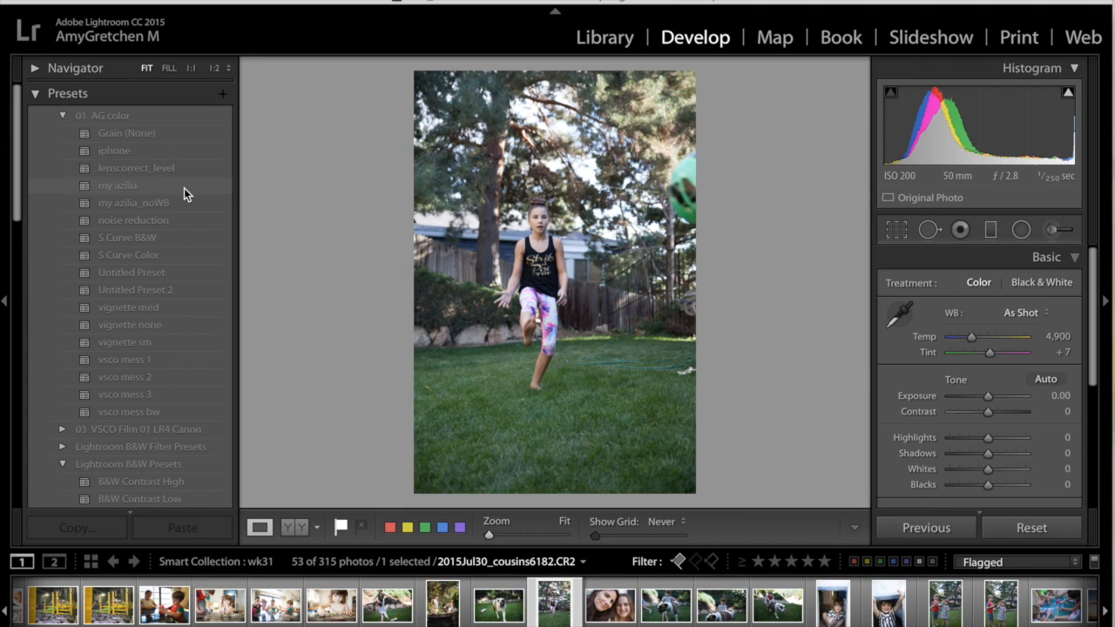
{"action": "left_click", "coordinate": [183, 188]}
Apply the my azilia preset to 2015Jul30_cousins6184, reset its temperature, and set shadows +20 and exposure +0.70.
{"action": "key", "text": "Right"}
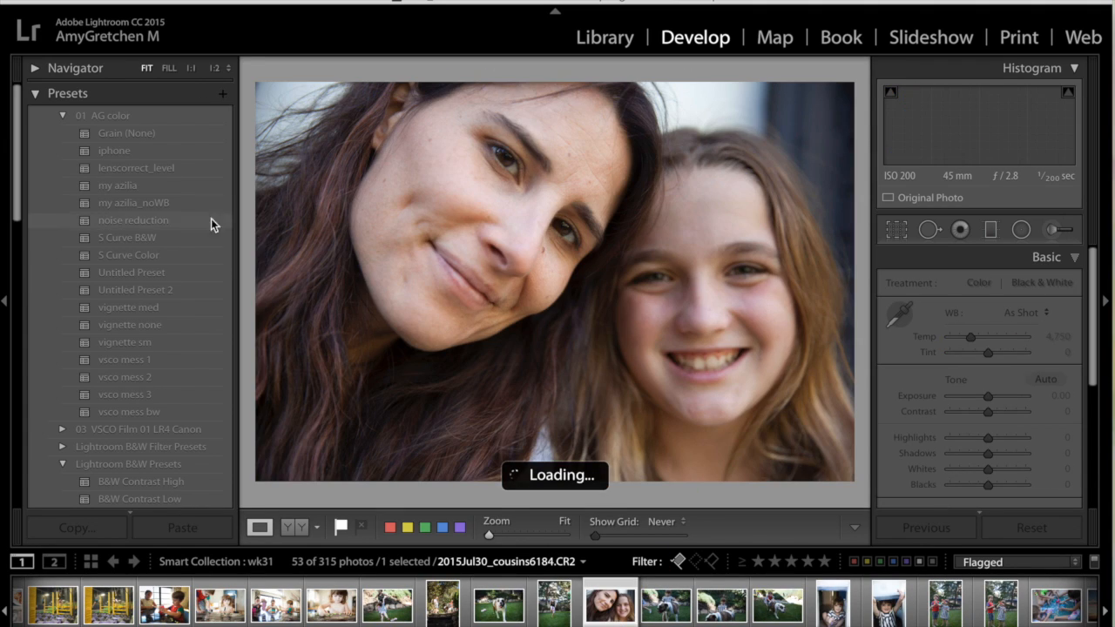
{"action": "left_click", "coordinate": [213, 185]}
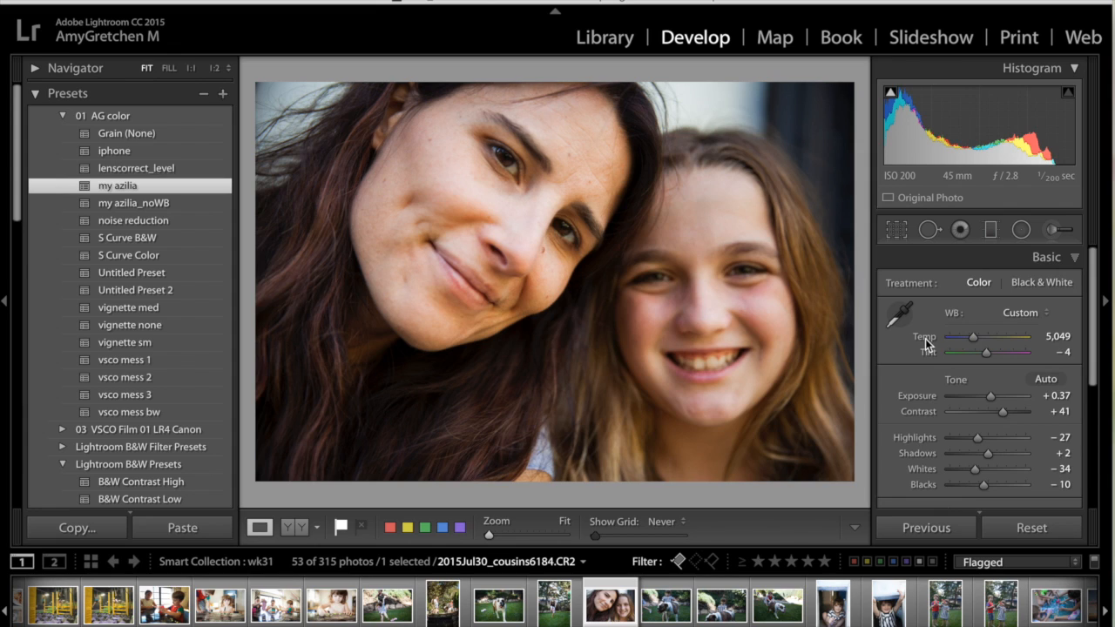
{"action": "double_click", "coordinate": [926, 339]}
{"action": "left_click_drag", "start_coordinate": [990, 395], "coordinate": [993, 402]}
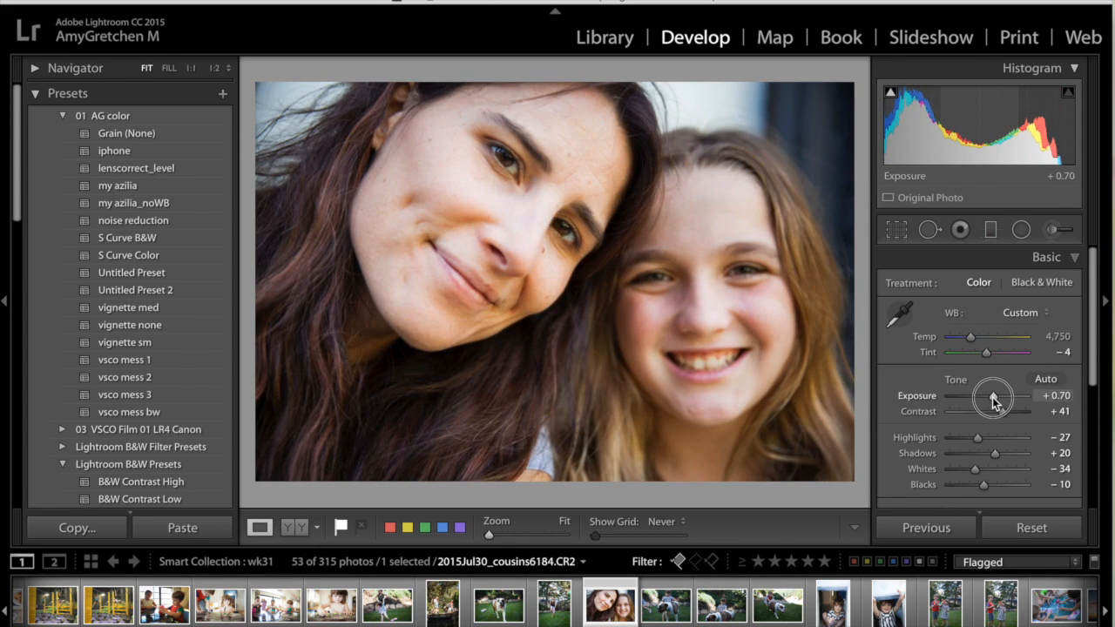
Sync the develop settings of 2015Jul30_cousins6182 to the following dog photos and the two upright garden photos.
{"action": "left_click", "coordinate": [681, 615]}
{"action": "left_click", "coordinate": [560, 613]}
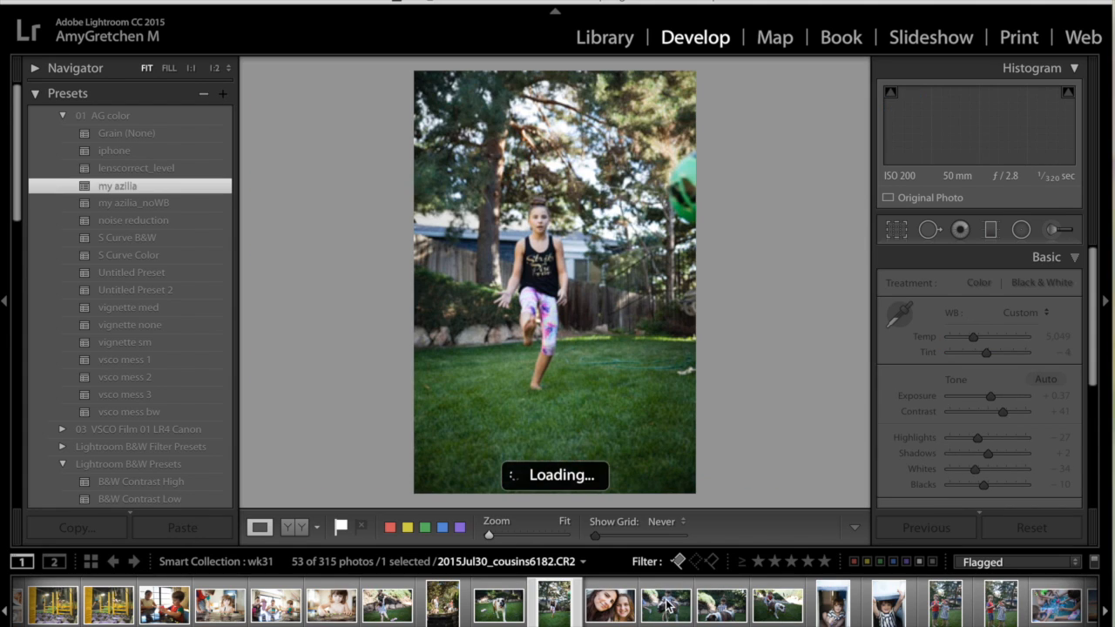
{"action": "left_click", "coordinate": [671, 613], "text": "super"}
{"action": "left_click", "coordinate": [724, 613], "text": "super"}
{"action": "left_click", "coordinate": [945, 610], "text": "super"}
{"action": "left_click", "coordinate": [1000, 610], "text": "super"}
{"action": "left_click", "coordinate": [934, 527]}
{"action": "key", "text": "Return"}
Set the exposure of 2015Jul30_cousins6194 to +0.95 and raise the exposure of 2015Jul30_cousins6195.
{"action": "left_click", "coordinate": [707, 622]}
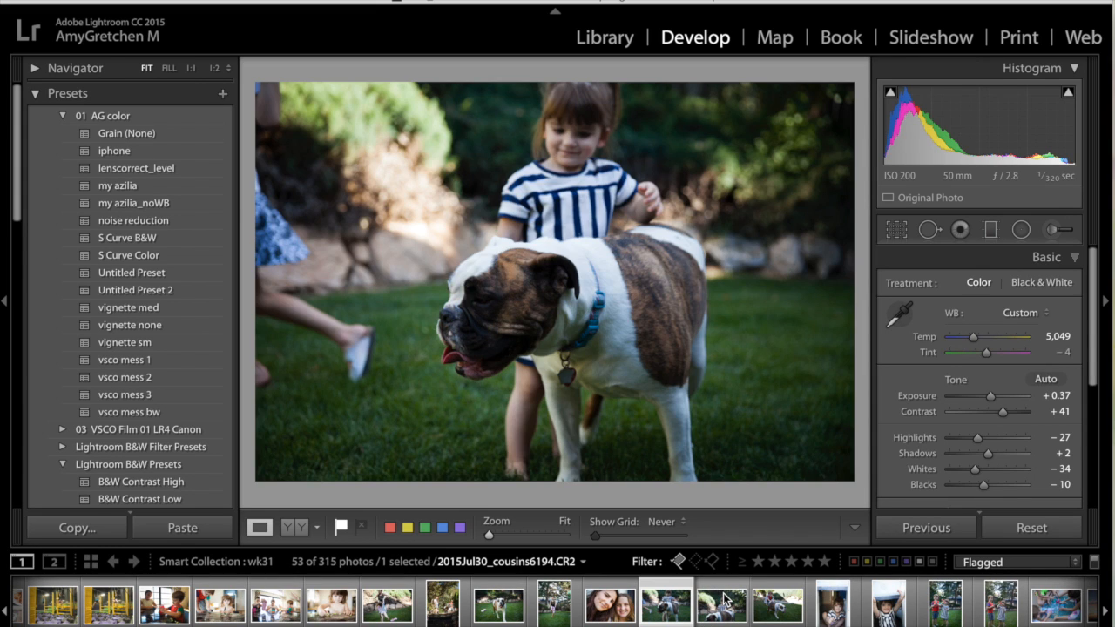
{"action": "left_click_drag", "start_coordinate": [990, 396], "coordinate": [994, 398]}
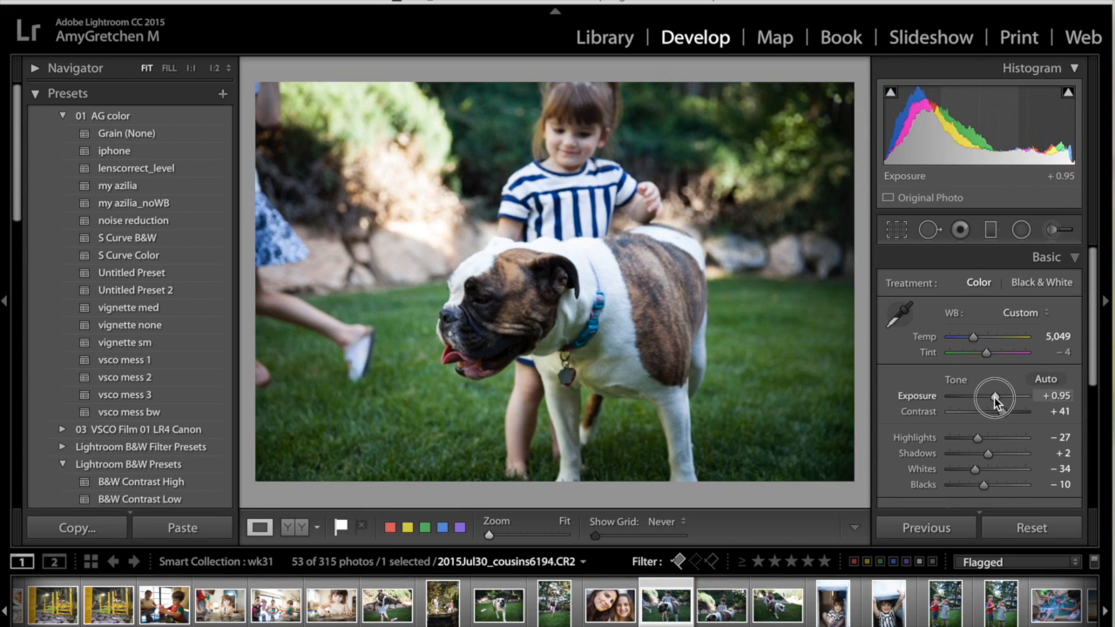
{"action": "left_click", "coordinate": [718, 609]}
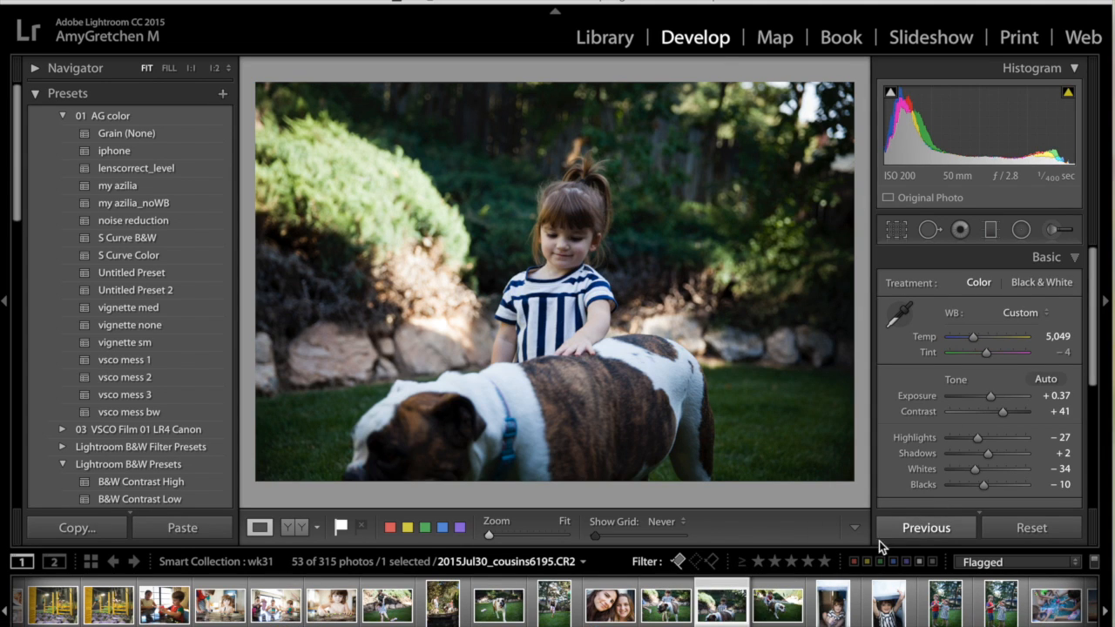
{"action": "left_click_drag", "start_coordinate": [988, 396], "coordinate": [996, 400]}
Set the exposure of 2015Jul30_cousins6200 to +1.00, check its highlight clipping, and lower the whites slightly.
{"action": "key", "text": "Right"}
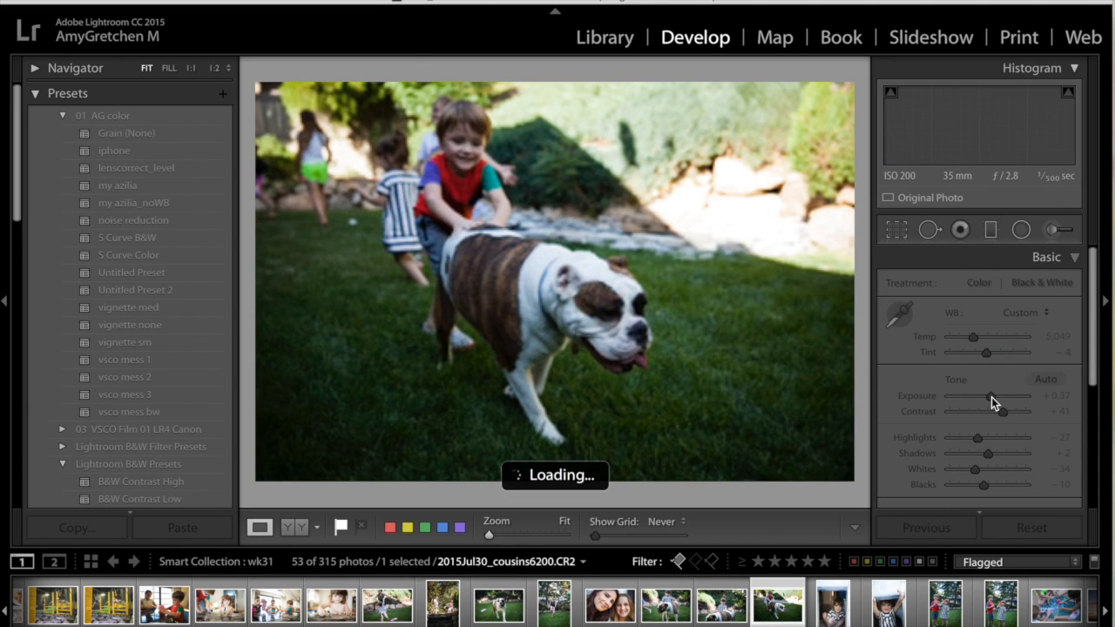
{"action": "left_click_drag", "start_coordinate": [993, 397], "coordinate": [998, 399]}
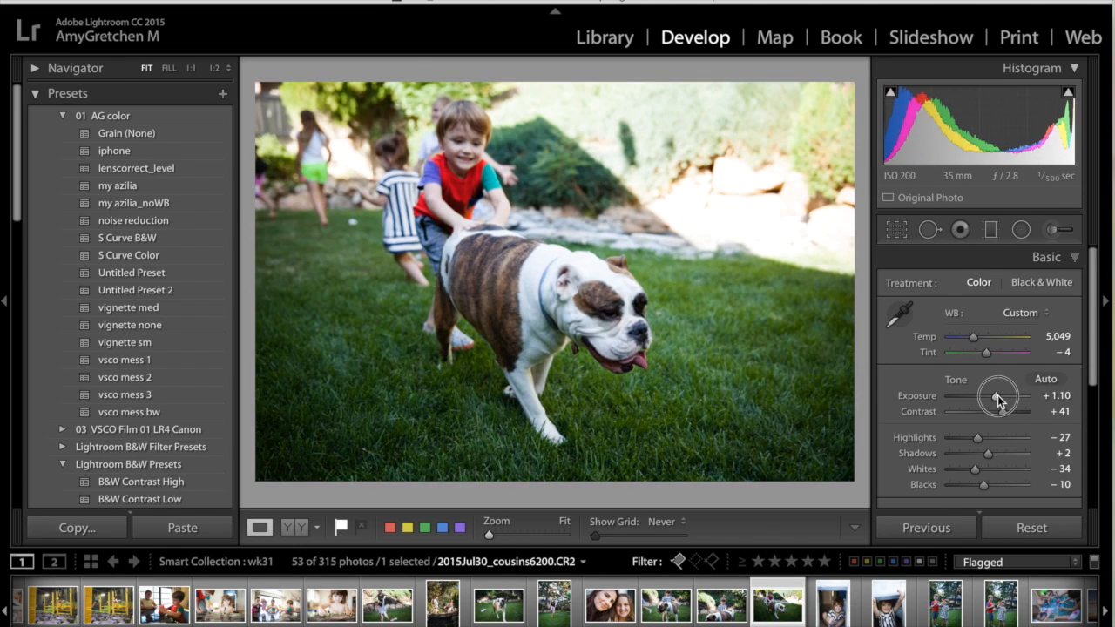
{"action": "left_click", "coordinate": [1066, 94]}
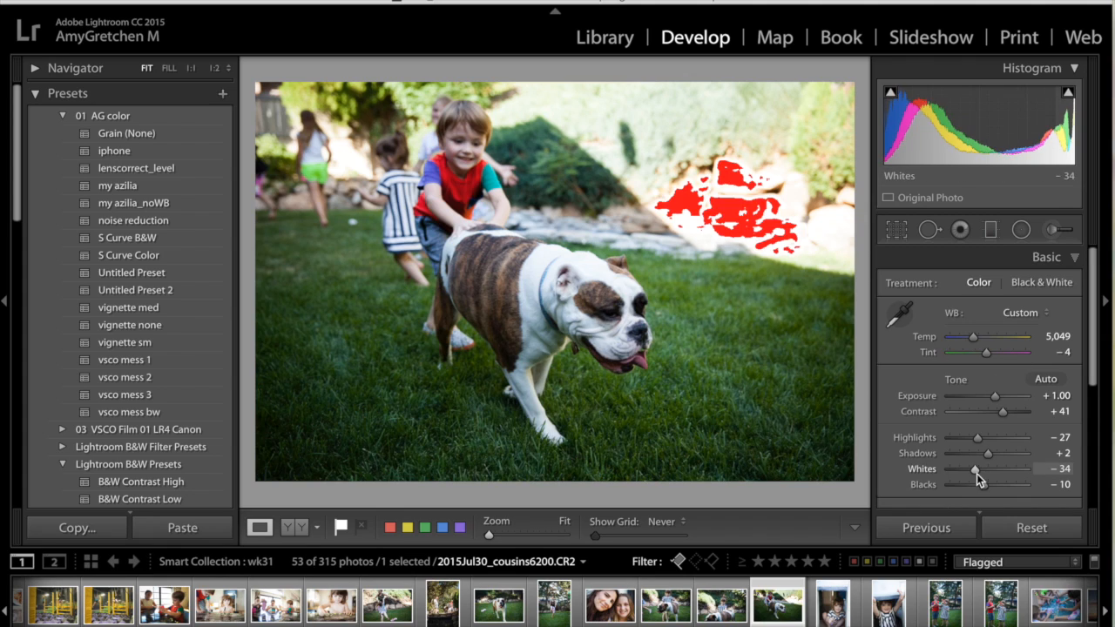
{"action": "left_click_drag", "start_coordinate": [976, 474], "coordinate": [973, 476]}
Apply the my azilia preset to 2015Jul30_cousins6210, raise exposure, set shadows +30, and add 2015Jul30_cousins6216 to the selection.
{"action": "key", "text": "Right"}
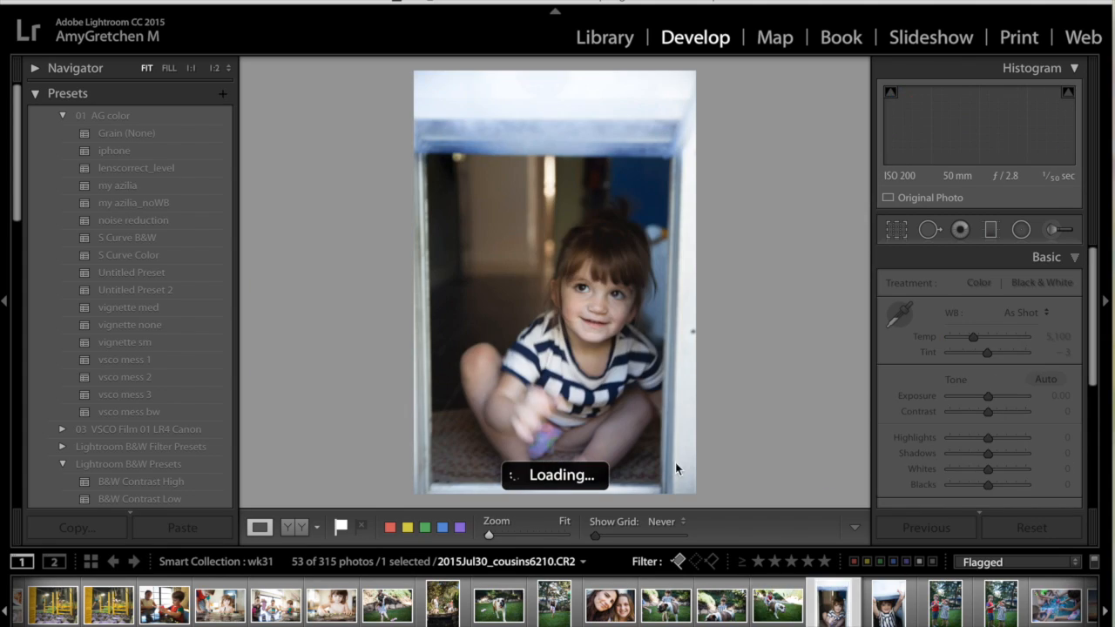
{"action": "left_click", "coordinate": [195, 186]}
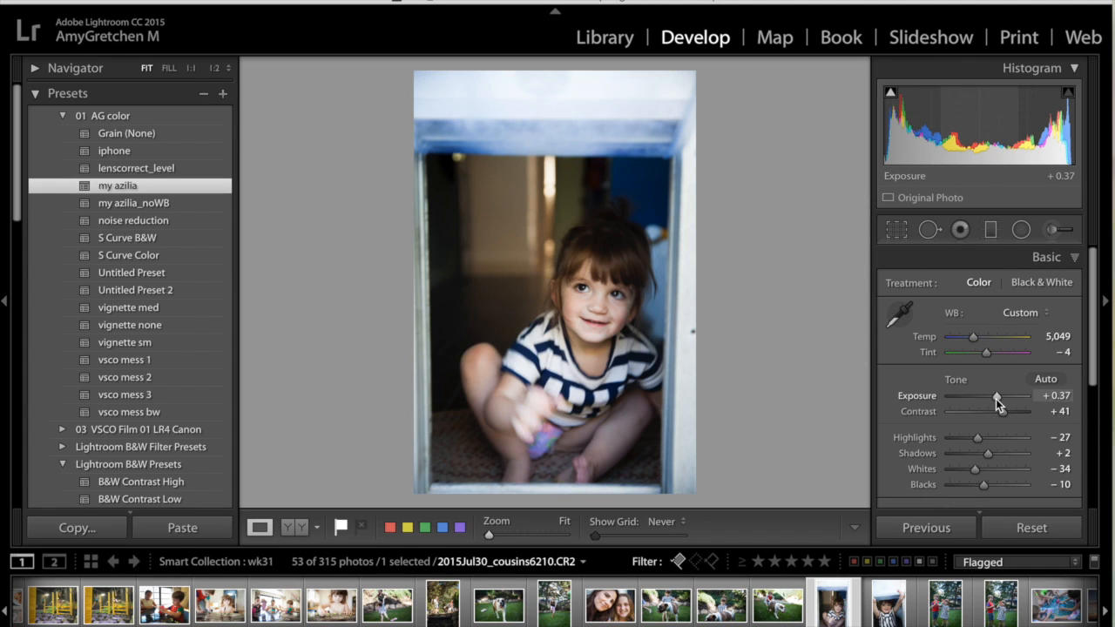
{"action": "left_click_drag", "start_coordinate": [987, 453], "coordinate": [999, 455]}
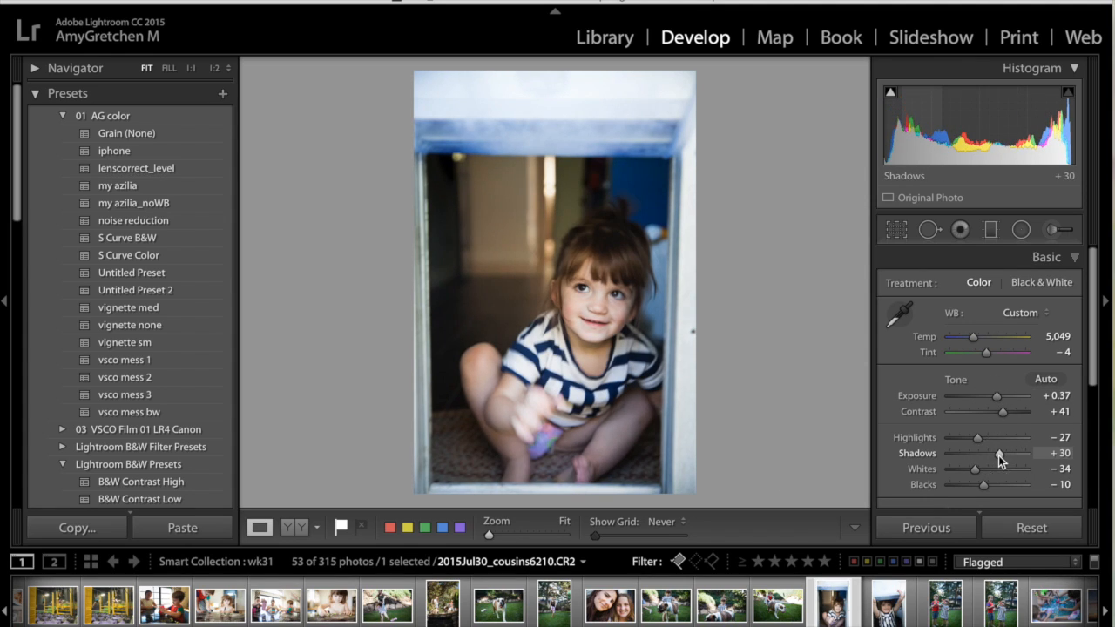
{"action": "left_click", "coordinate": [888, 605], "text": "ctrl"}
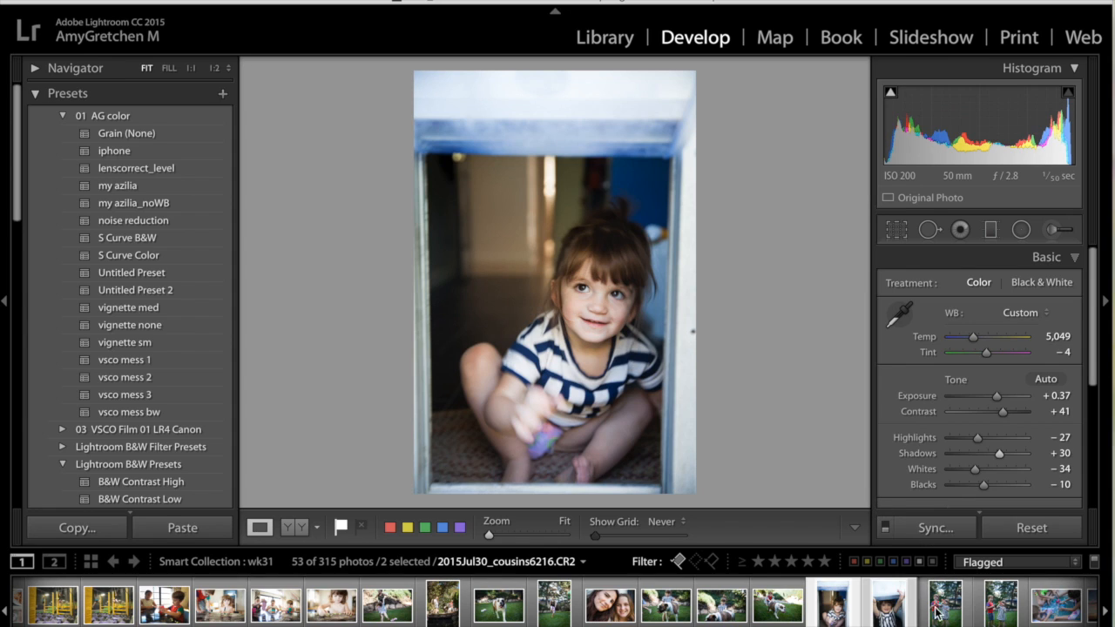
{"action": "left_click", "coordinate": [889, 605]}
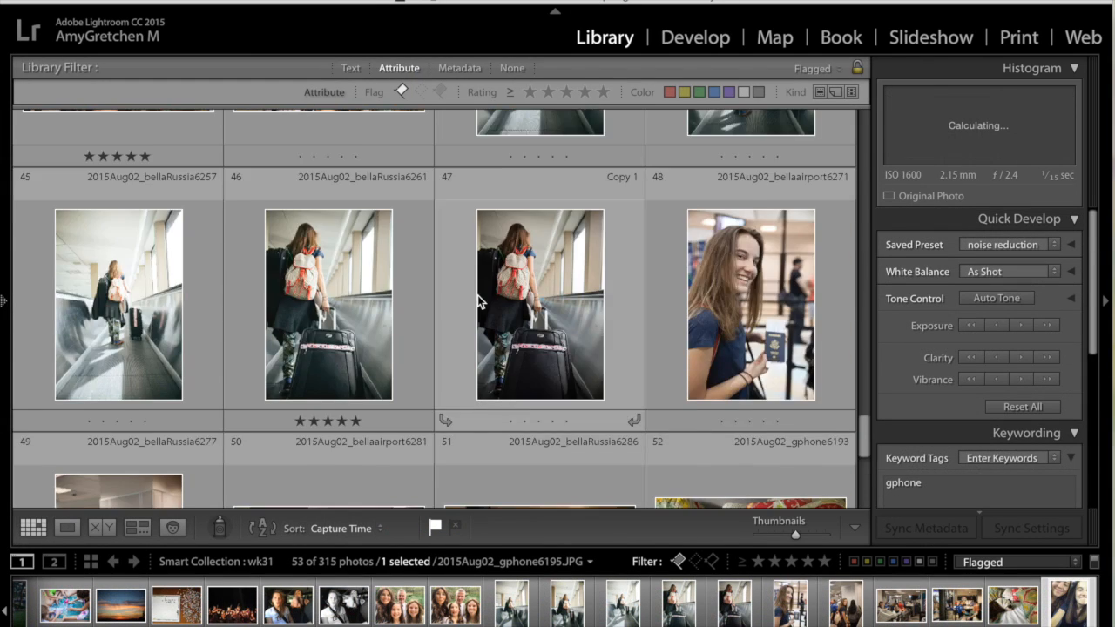
Rate the first photo in the Library grid, 2015Jul26_gphone6035, five stars.
{"action": "scroll", "coordinate": [478, 295], "scroll_direction": "up", "scroll_amount": 1}
{"action": "scroll", "coordinate": [477, 295], "scroll_direction": "up", "scroll_amount": 15}
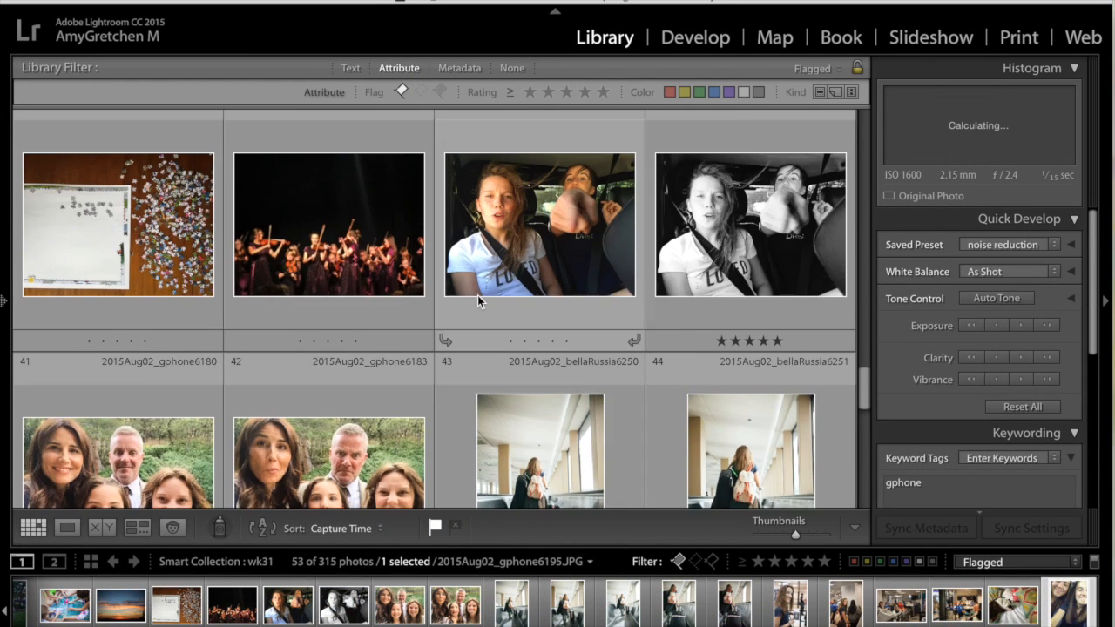
{"action": "scroll", "coordinate": [475, 296], "scroll_direction": "up", "scroll_amount": 2}
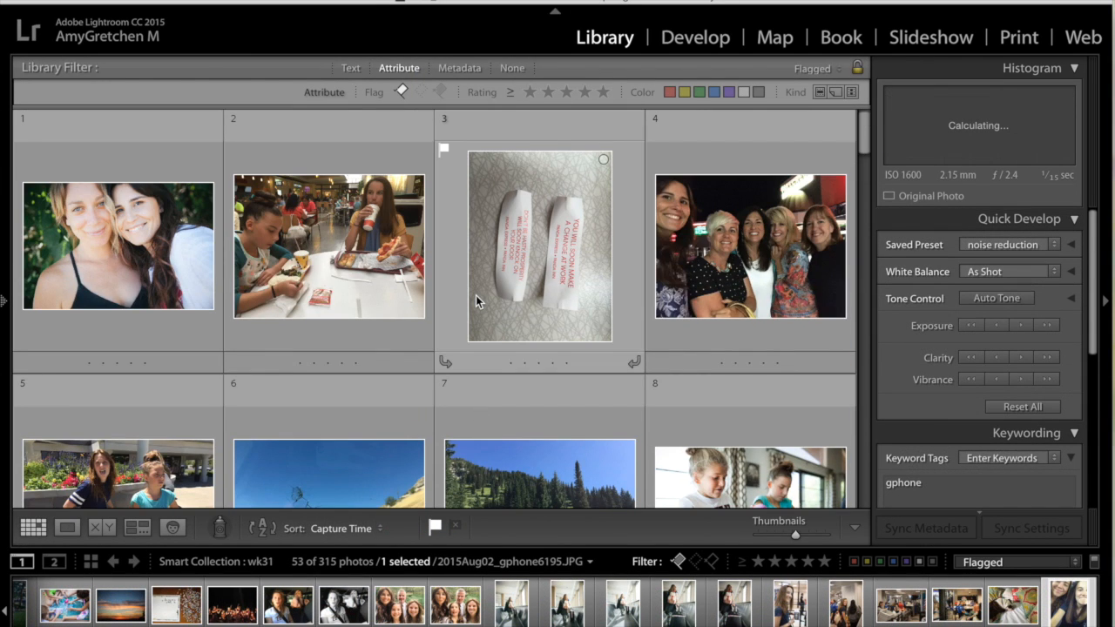
{"action": "left_click", "coordinate": [185, 244]}
{"action": "key", "text": "5"}
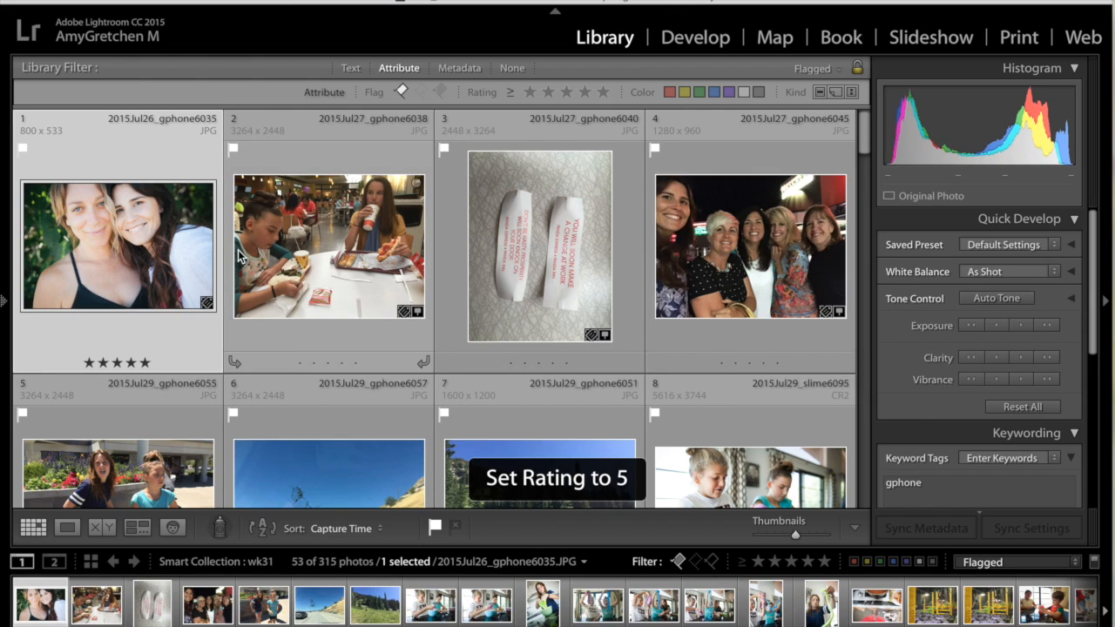
Rate 2015Jul27_gphone6045 and 2015Jul29_gphone6057 five stars in the Library grid.
{"action": "scroll", "coordinate": [250, 281], "scroll_direction": "down", "scroll_amount": 1}
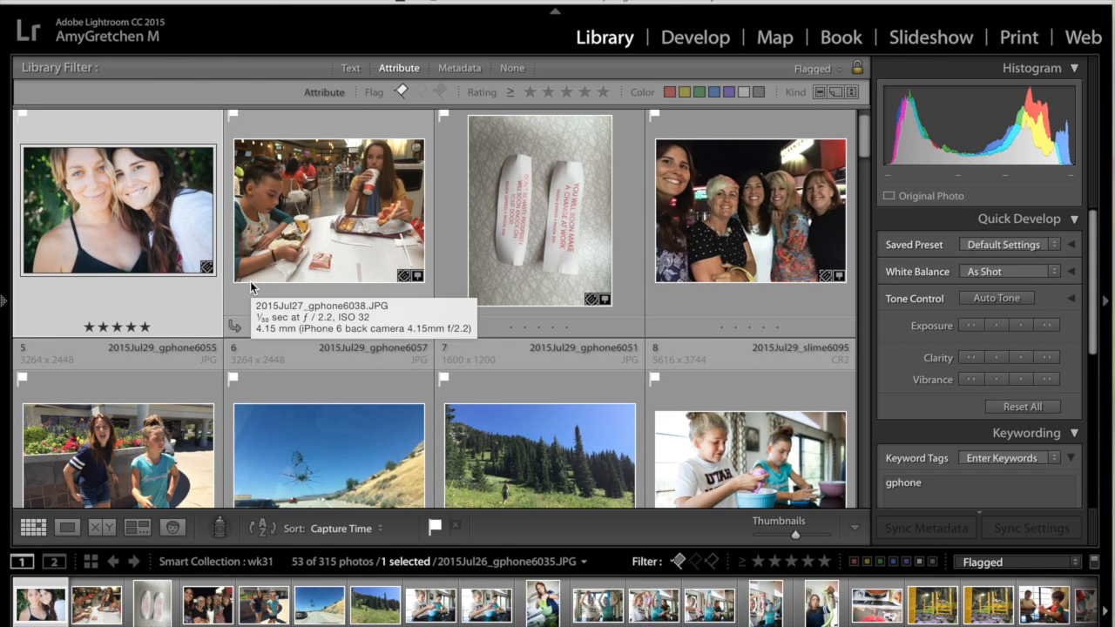
{"action": "left_click", "coordinate": [702, 230]}
{"action": "key", "text": "5"}
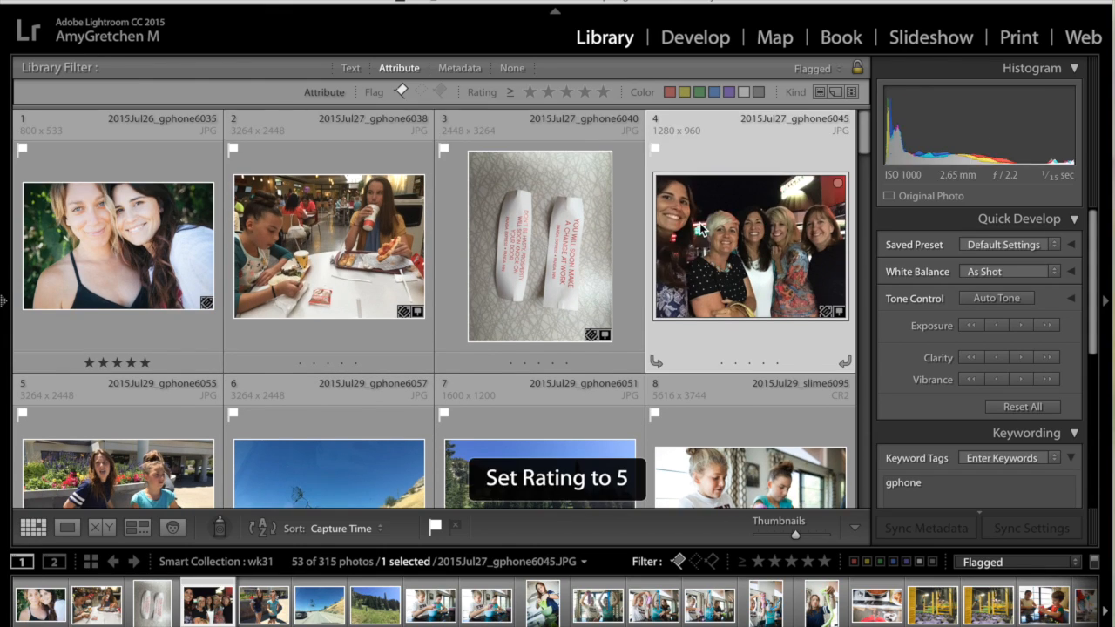
{"action": "scroll", "coordinate": [700, 228], "scroll_direction": "down", "scroll_amount": 5}
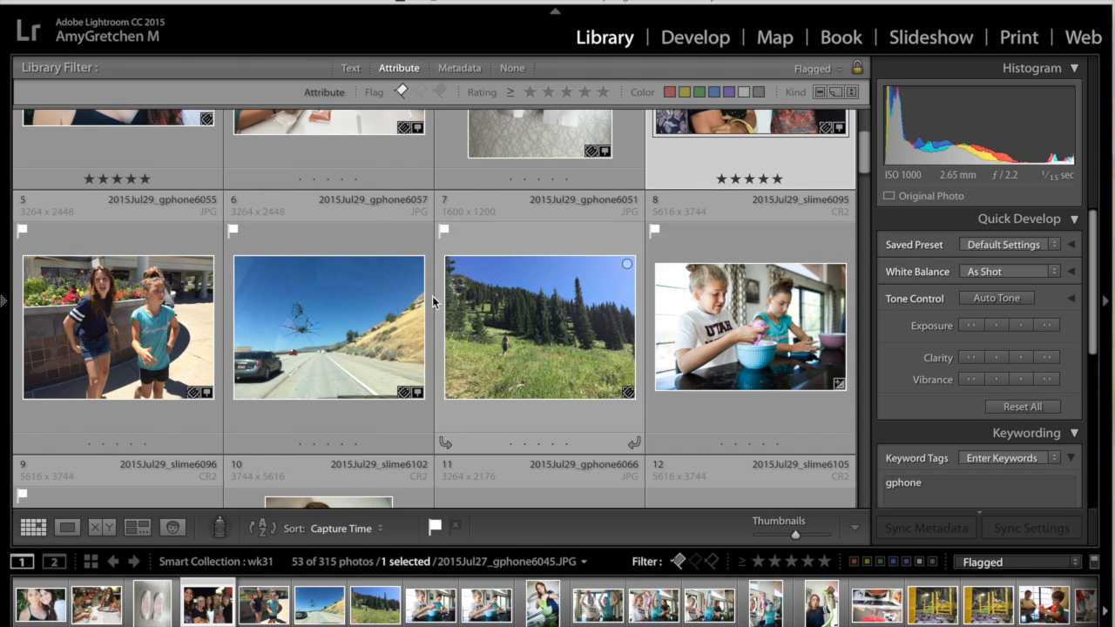
{"action": "left_click", "coordinate": [388, 328]}
{"action": "key", "text": "5"}
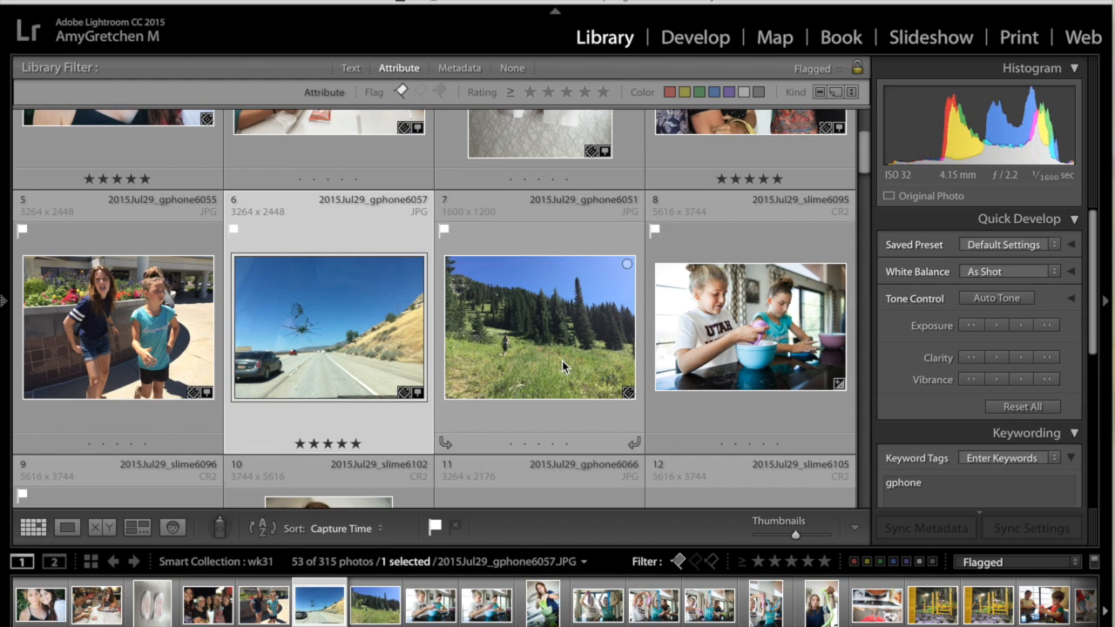
{"action": "scroll", "coordinate": [562, 361], "scroll_direction": "down", "scroll_amount": 1}
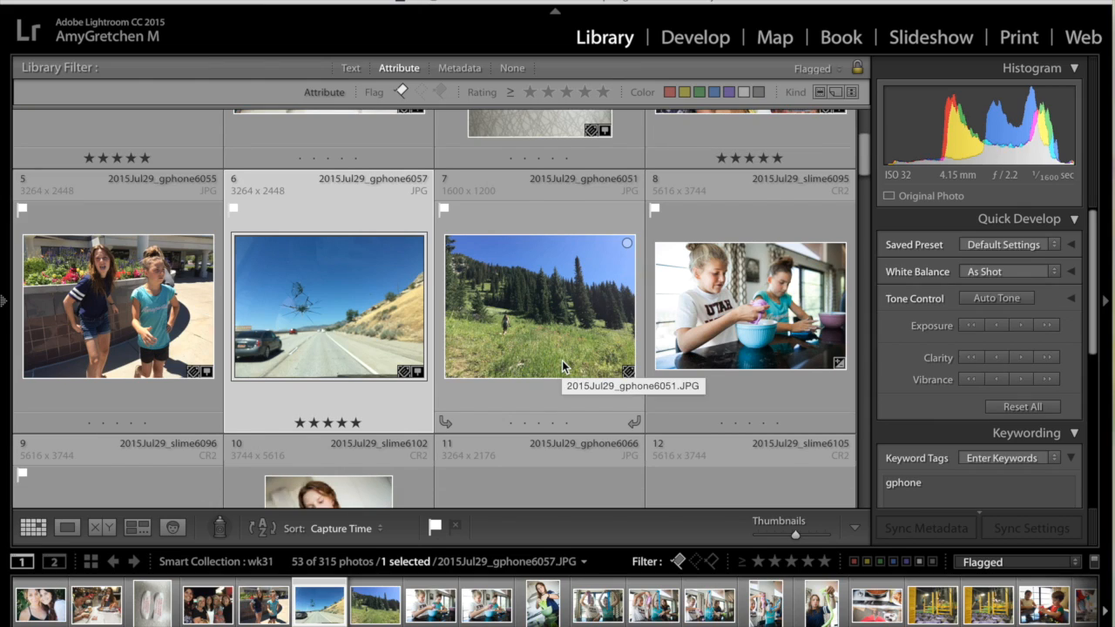
{"action": "scroll", "coordinate": [561, 361], "scroll_direction": "down", "scroll_amount": 1}
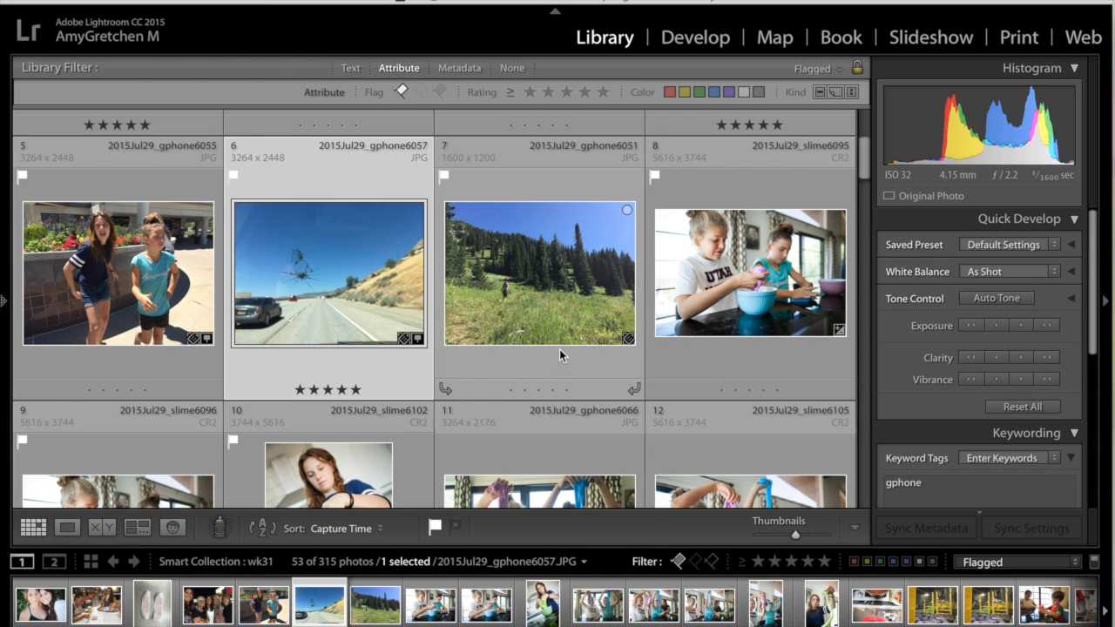
Rate 2015Jul29_slime6105 and 2015Jul29_slime6102 five stars in the Library grid.
{"action": "left_click", "coordinate": [559, 331]}
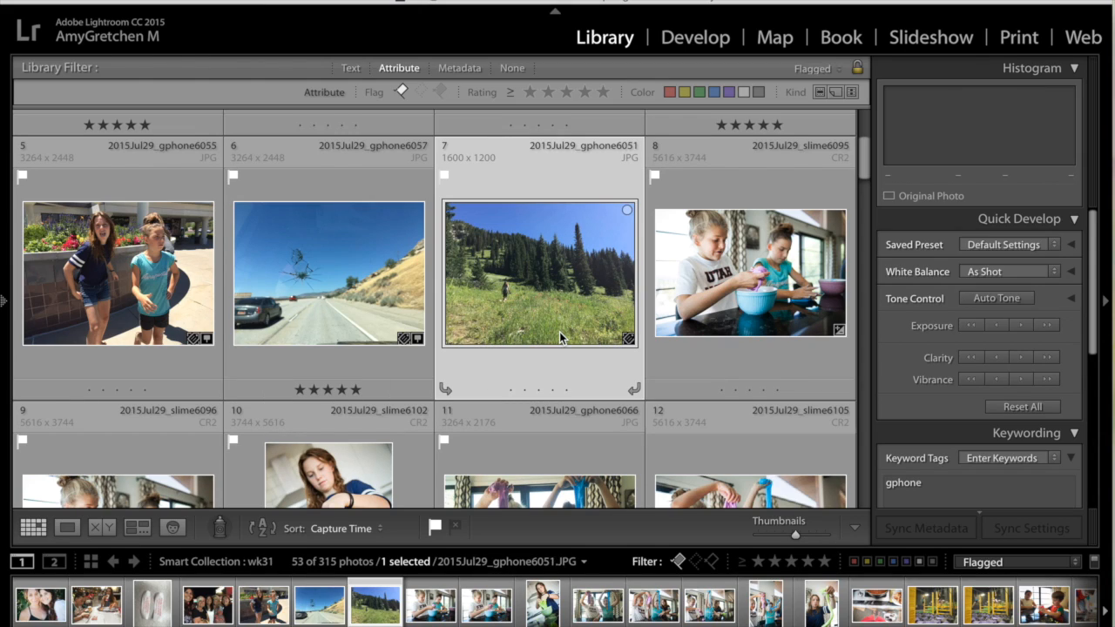
{"action": "left_click", "coordinate": [700, 310]}
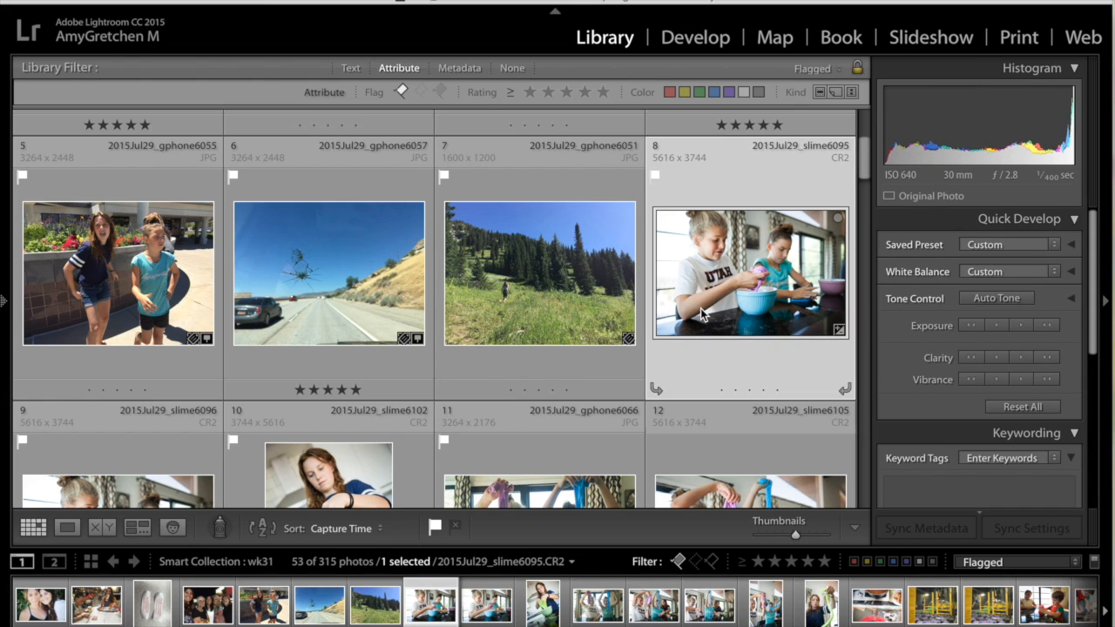
{"action": "scroll", "coordinate": [704, 315], "scroll_direction": "down", "scroll_amount": 3}
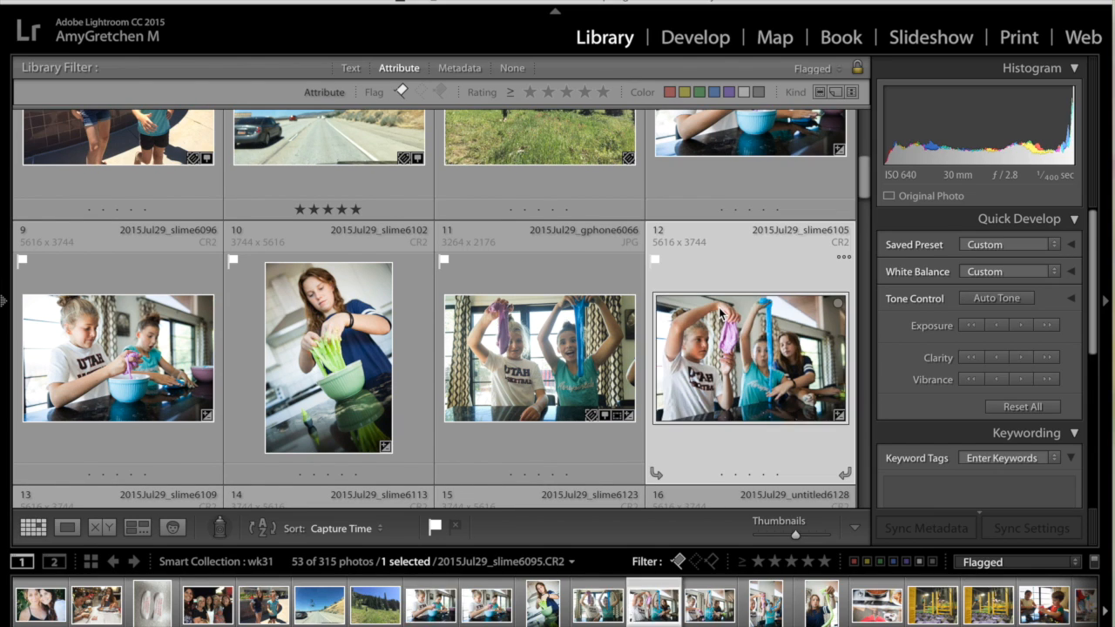
{"action": "left_click", "coordinate": [720, 312]}
{"action": "key", "text": "5"}
{"action": "left_click", "coordinate": [309, 375]}
{"action": "key", "text": "5"}
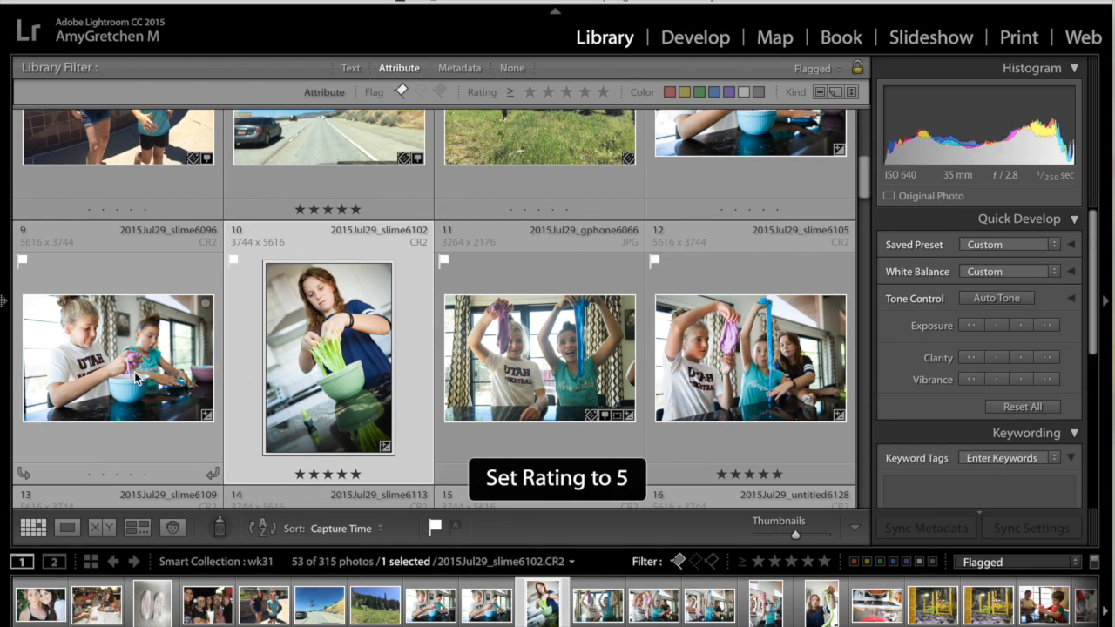
Rate 2015Jul29_slime6109 and 2015Jul29_slime6113 five stars in the Library grid.
{"action": "scroll", "coordinate": [157, 396], "scroll_direction": "down", "scroll_amount": 3}
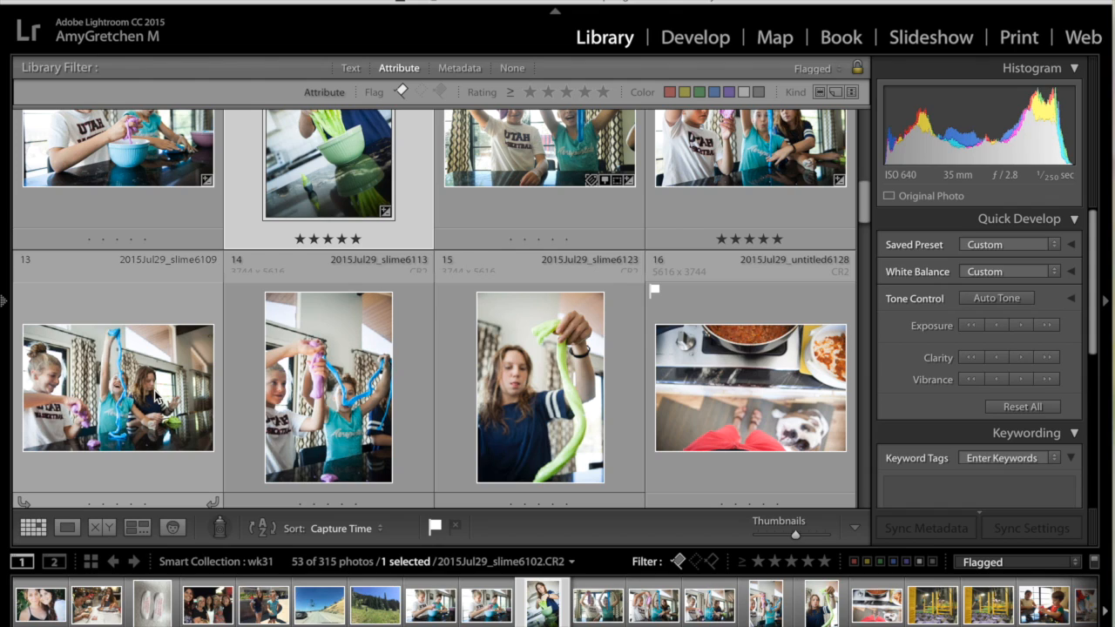
{"action": "left_click", "coordinate": [157, 396]}
{"action": "key", "text": "5"}
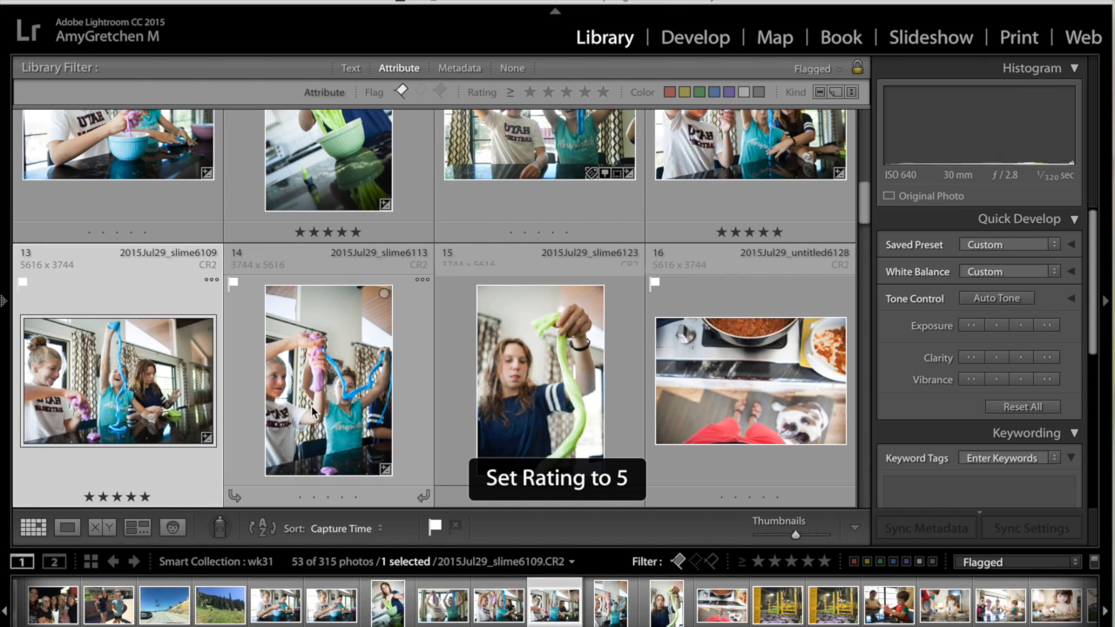
{"action": "scroll", "coordinate": [312, 412], "scroll_direction": "up", "scroll_amount": 2}
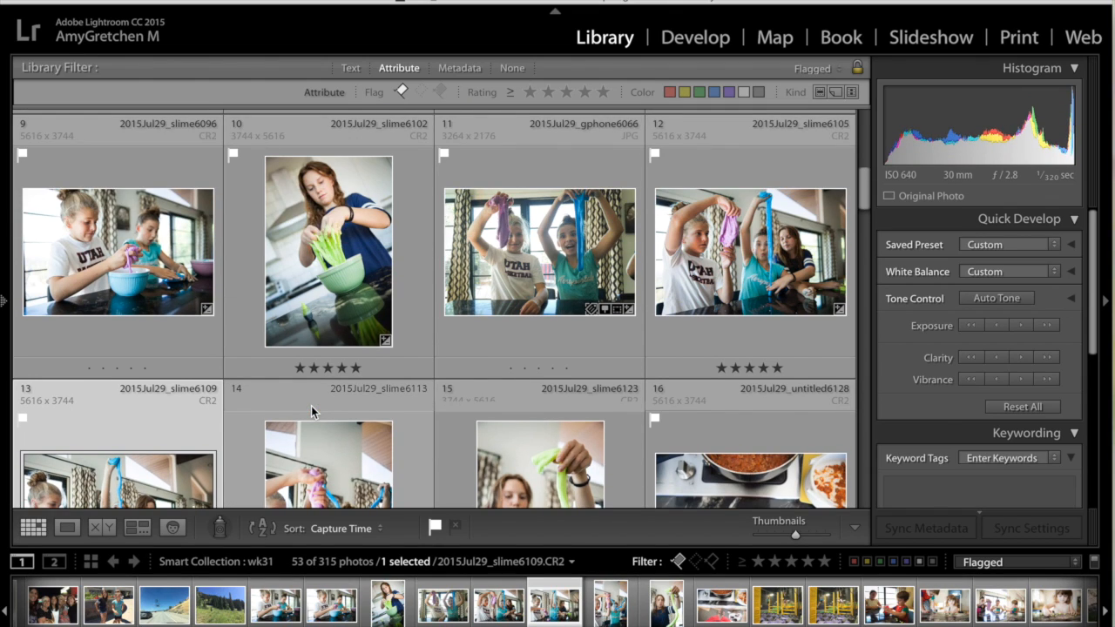
{"action": "scroll", "coordinate": [312, 412], "scroll_direction": "down", "scroll_amount": 3}
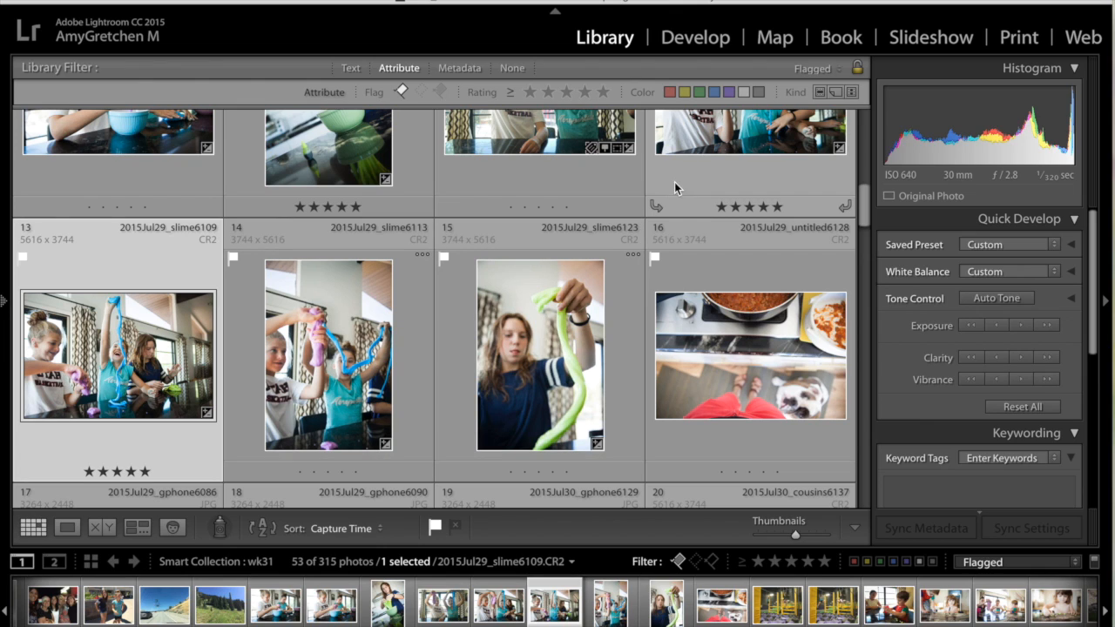
{"action": "left_click", "coordinate": [393, 364]}
{"action": "key", "text": "5"}
Give 2015Jul29_untitled6128 and 2015Jul29_gphone6090 five-star ratings in the grid.
{"action": "scroll", "coordinate": [393, 364], "scroll_direction": "down", "scroll_amount": 4}
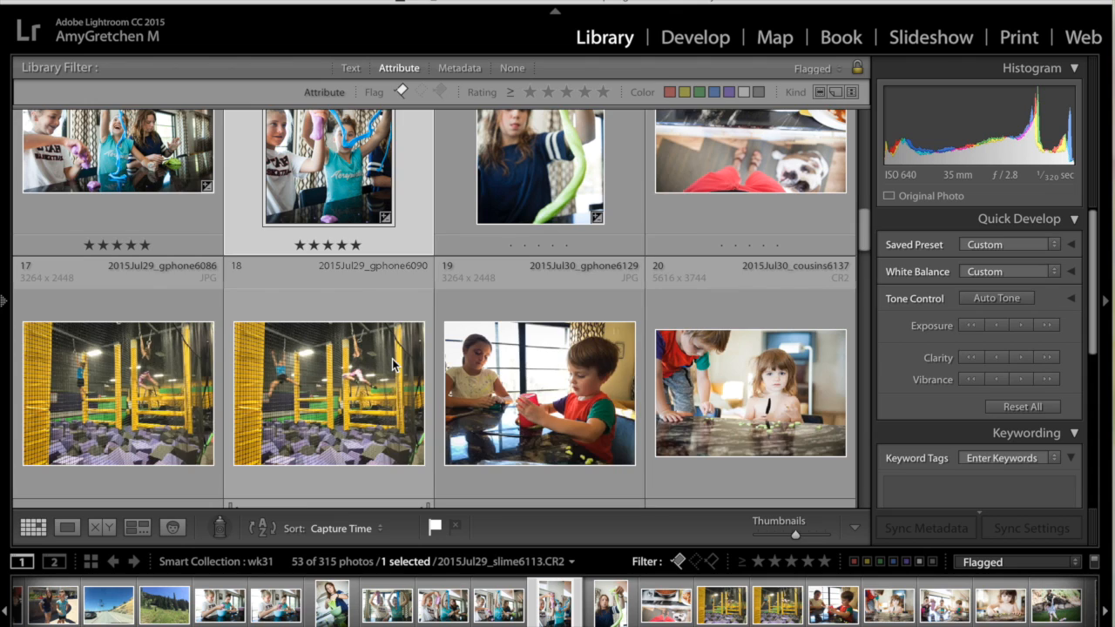
{"action": "scroll", "coordinate": [393, 364], "scroll_direction": "up", "scroll_amount": 2}
{"action": "left_click", "coordinate": [738, 318]}
{"action": "key", "text": "5"}
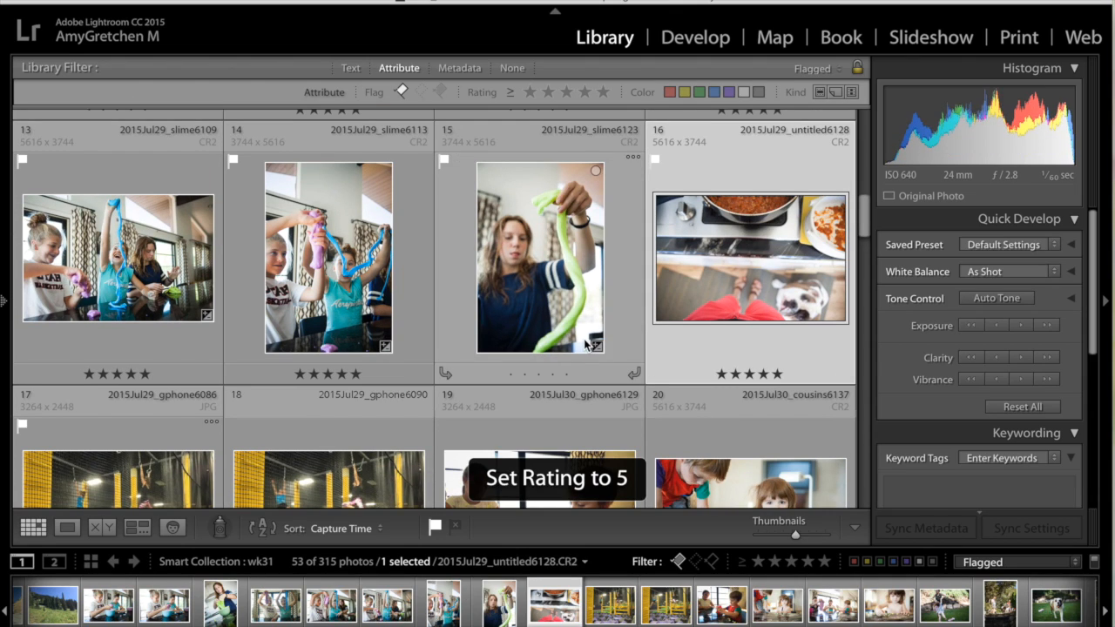
{"action": "scroll", "coordinate": [583, 339], "scroll_direction": "down", "scroll_amount": 3}
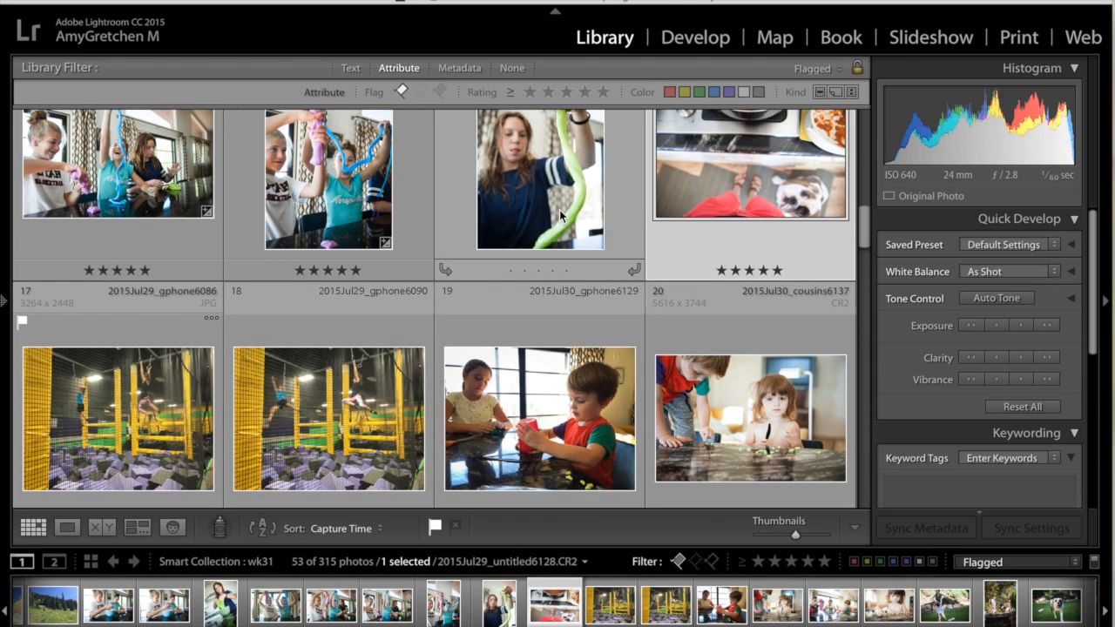
{"action": "left_click", "coordinate": [352, 357]}
{"action": "scroll", "coordinate": [540, 402], "scroll_direction": "down", "scroll_amount": 1}
{"action": "key", "text": "5"}
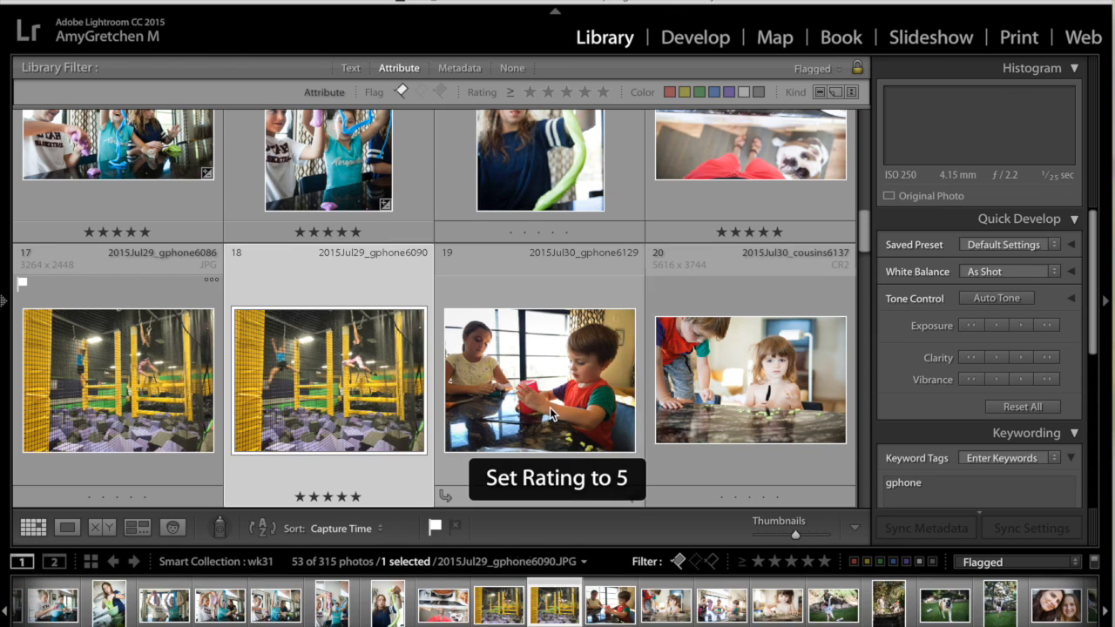
Rate 2015Jul30_cousins6137 and 2015Jul30_cousins6170 five stars in the Library grid.
{"action": "left_click", "coordinate": [787, 433]}
{"action": "key", "text": "5"}
{"action": "scroll", "coordinate": [787, 434], "scroll_direction": "down", "scroll_amount": 7}
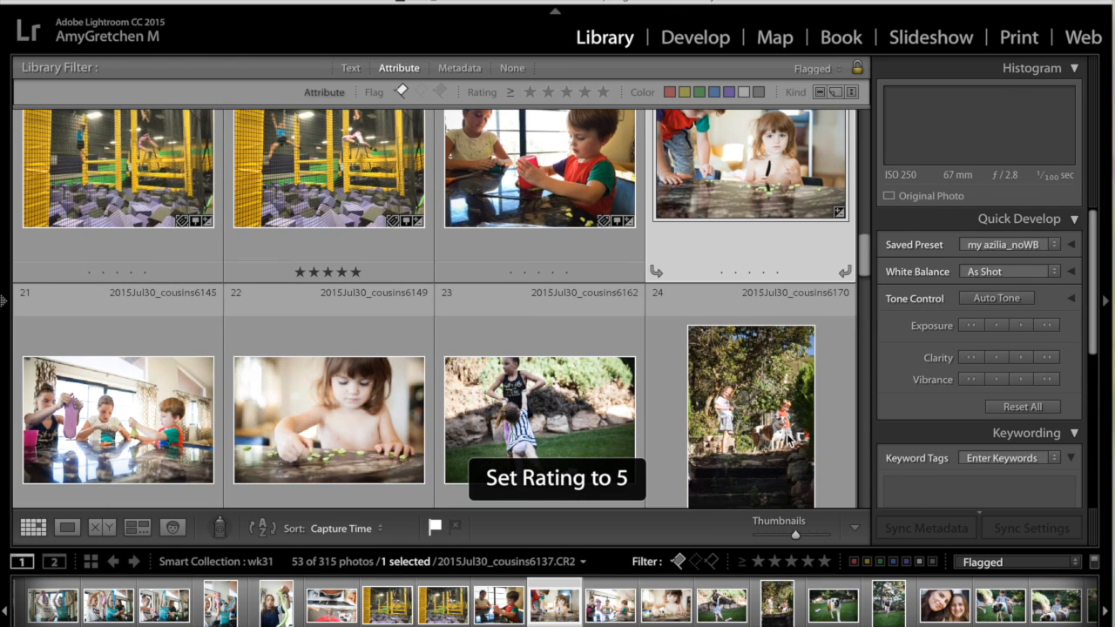
{"action": "scroll", "coordinate": [787, 434], "scroll_direction": "down", "scroll_amount": 1}
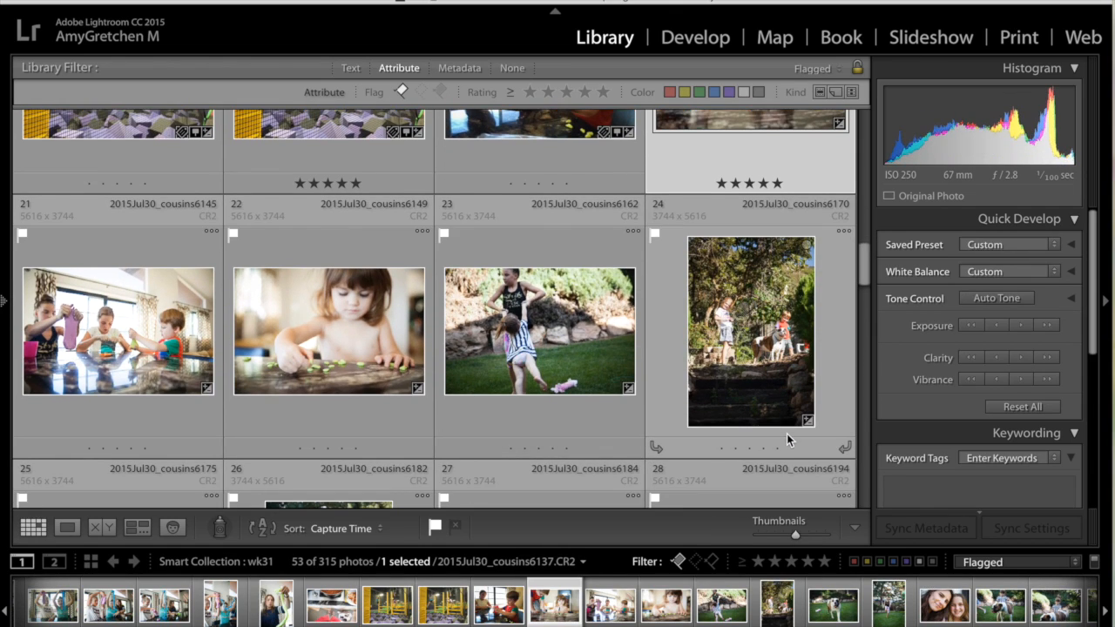
{"action": "scroll", "coordinate": [787, 433], "scroll_direction": "down", "scroll_amount": 3}
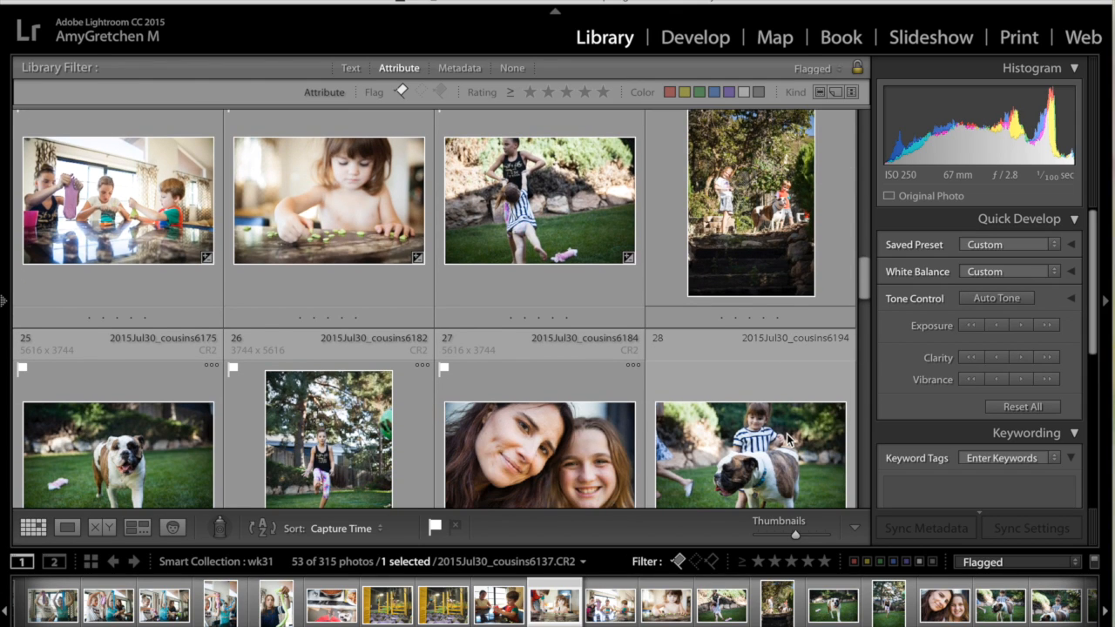
{"action": "left_click", "coordinate": [788, 235]}
{"action": "key", "text": "5"}
Rate 2015Jul30_cousins6214 and 2015Jul30_cousins6216 five stars in the Library grid.
{"action": "scroll", "coordinate": [788, 236], "scroll_direction": "down", "scroll_amount": 2}
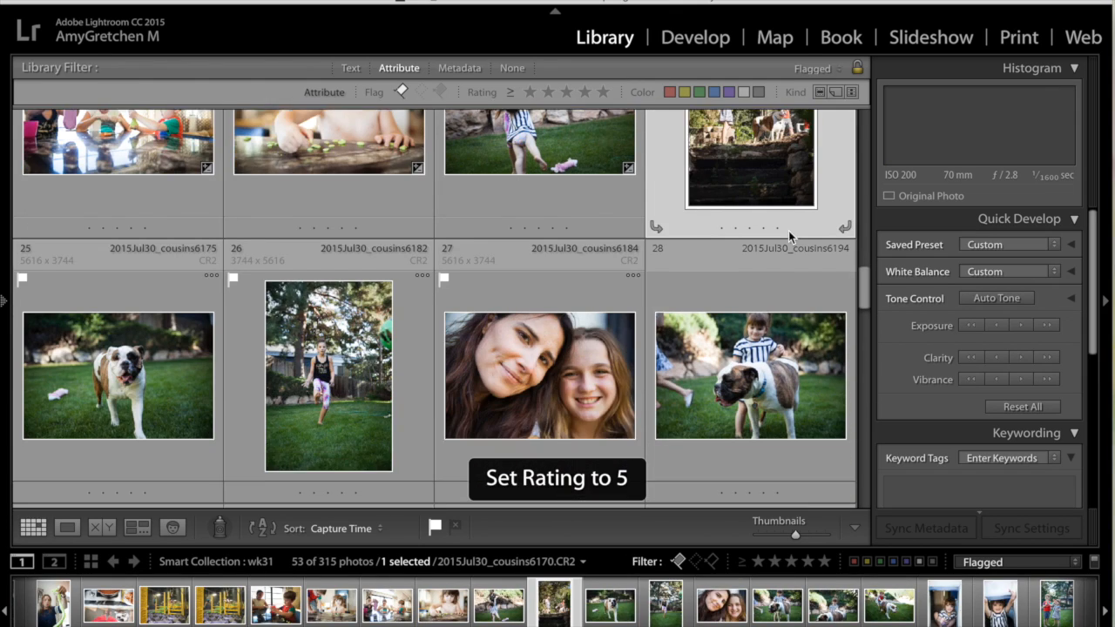
{"action": "scroll", "coordinate": [788, 235], "scroll_direction": "down", "scroll_amount": 2}
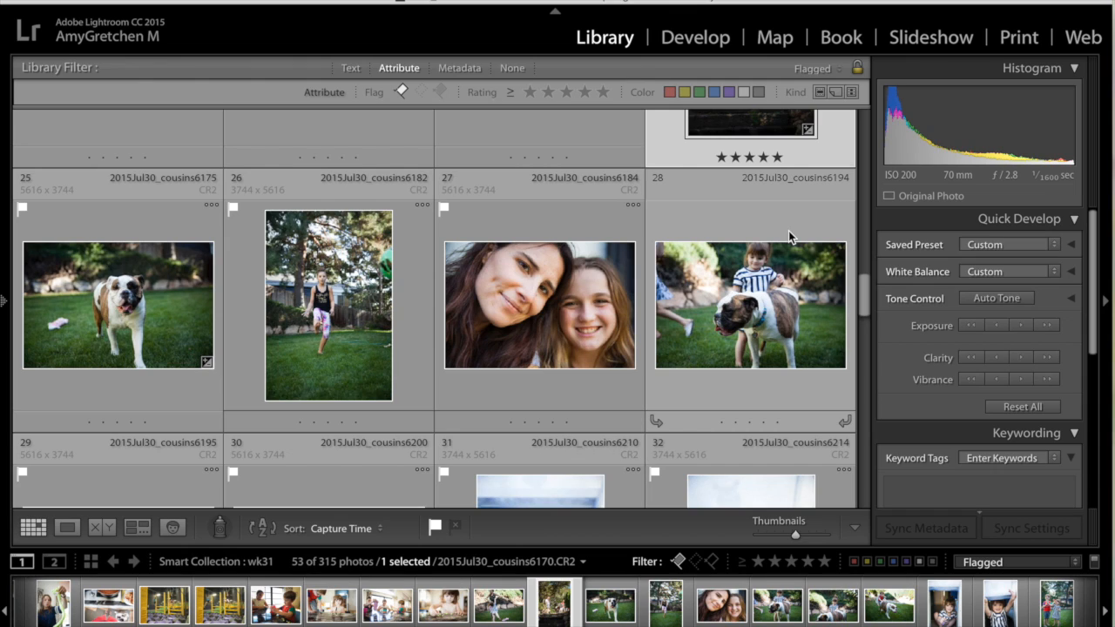
{"action": "scroll", "coordinate": [788, 231], "scroll_direction": "down", "scroll_amount": 3}
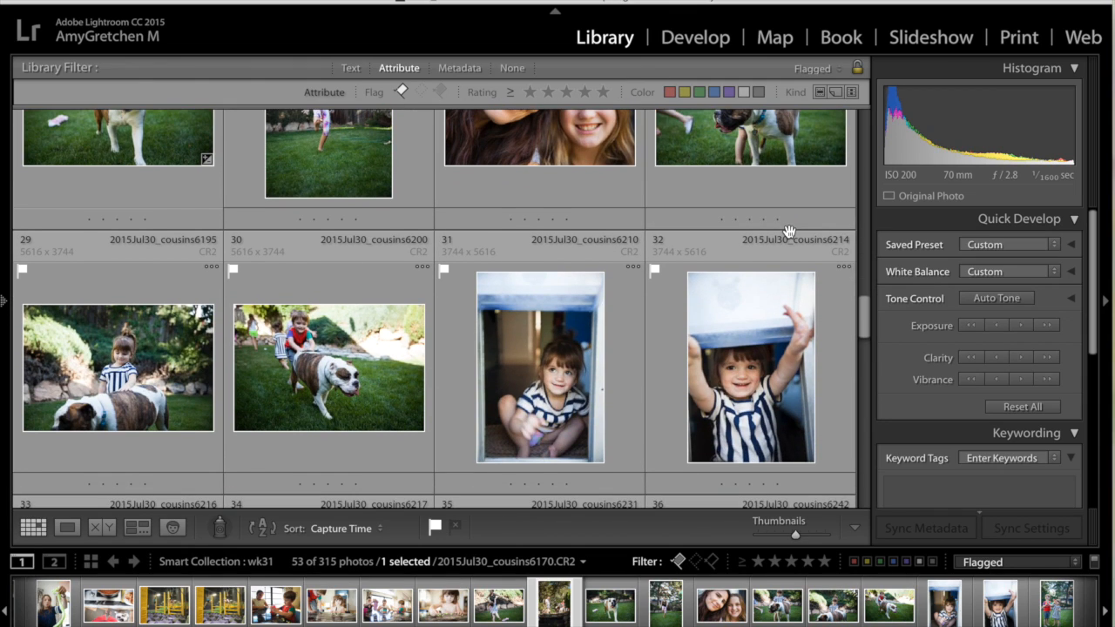
{"action": "left_click", "coordinate": [731, 294]}
{"action": "key", "text": "5"}
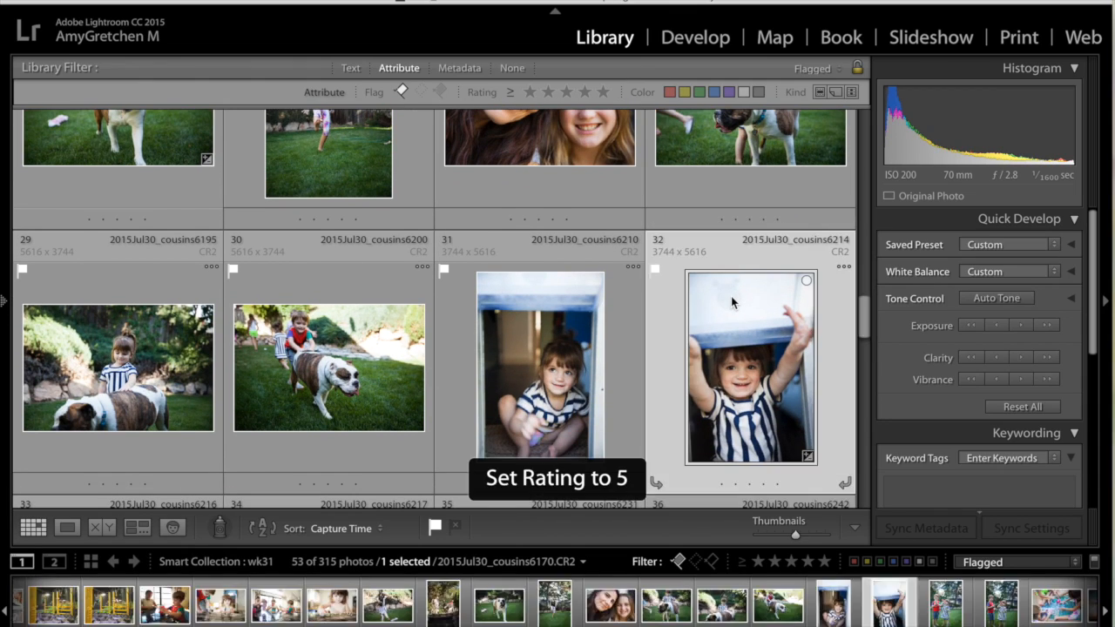
{"action": "scroll", "coordinate": [731, 296], "scroll_direction": "down", "scroll_amount": 2}
{"action": "scroll", "coordinate": [731, 300], "scroll_direction": "down", "scroll_amount": 2}
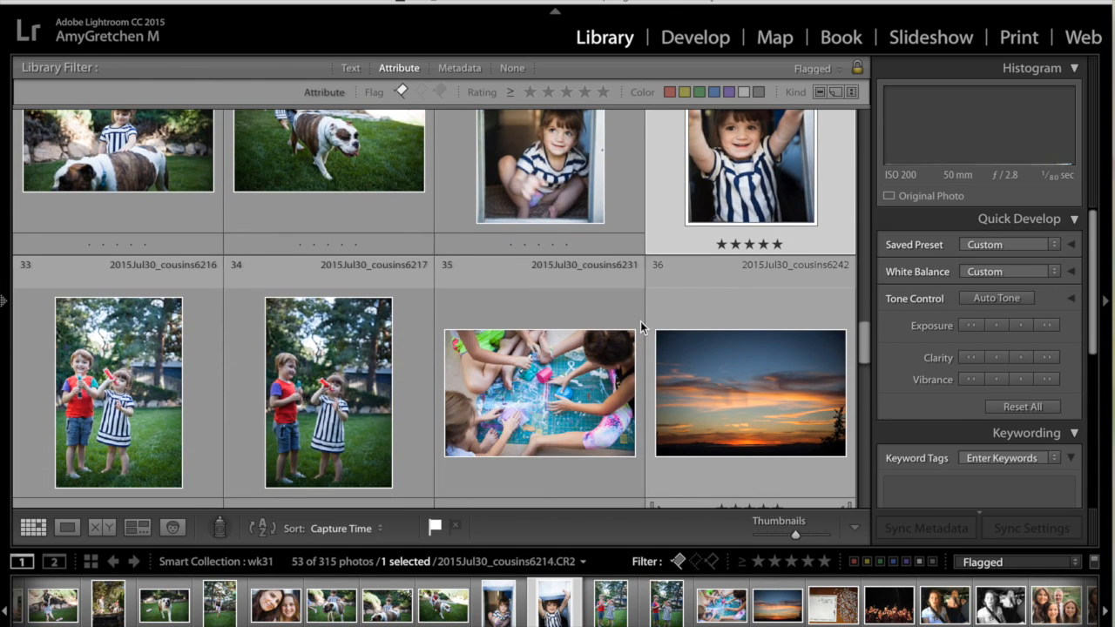
{"action": "scroll", "coordinate": [153, 401], "scroll_direction": "down", "scroll_amount": 1}
{"action": "left_click", "coordinate": [154, 398]}
{"action": "key", "text": "5"}
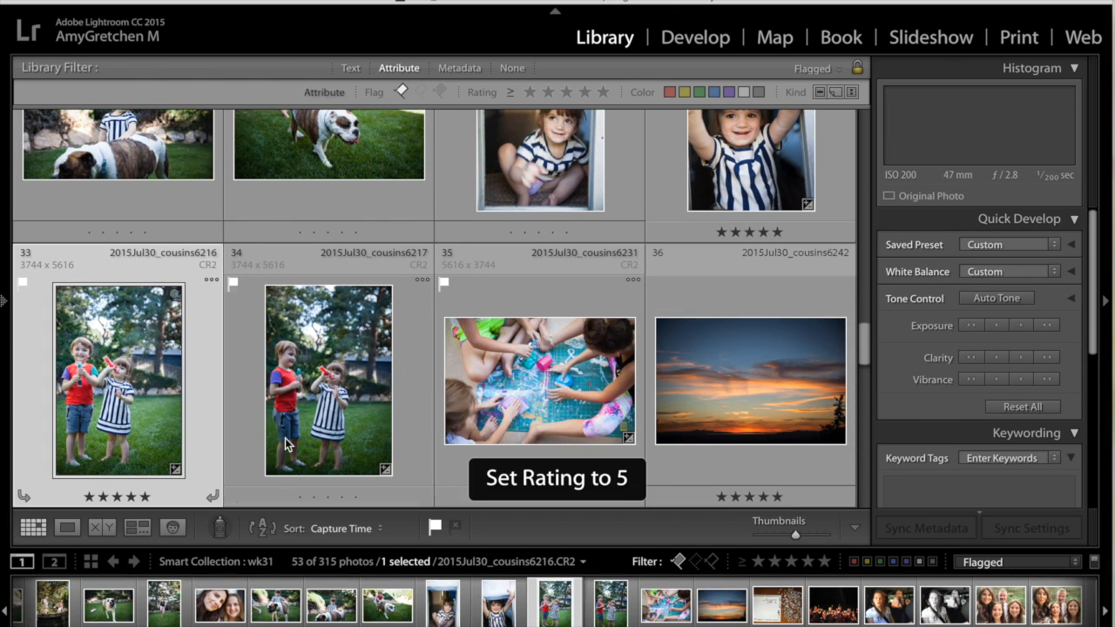
Rate the puzzle photo 2015Aug01_gphone6136 and the orchestra photo 2015Aug01_gphone6153 five stars.
{"action": "scroll", "coordinate": [523, 395], "scroll_direction": "down", "scroll_amount": 2}
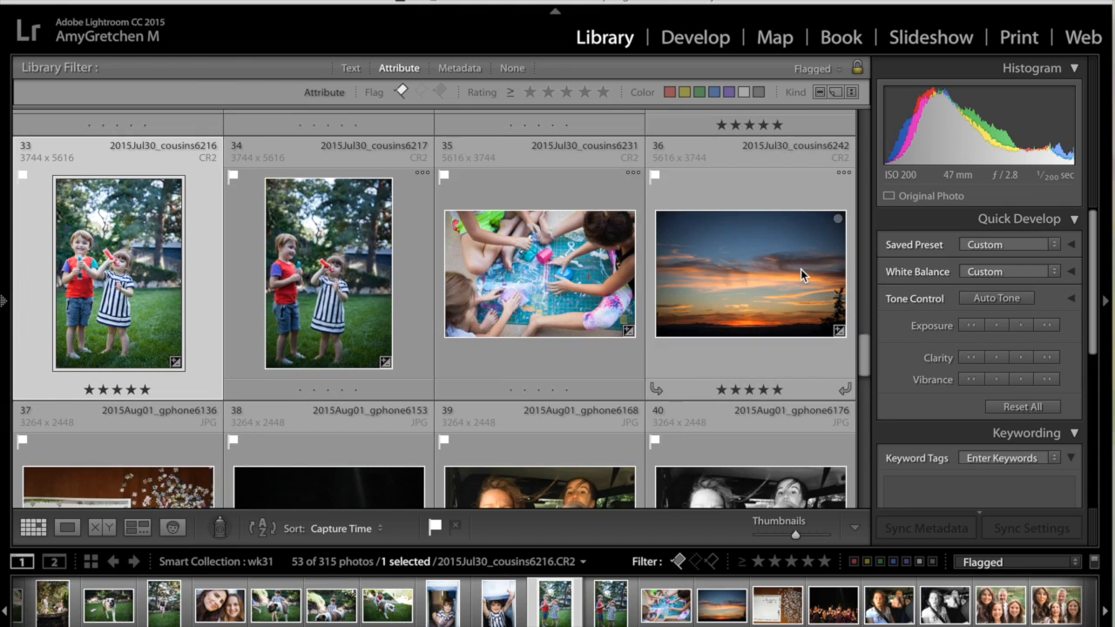
{"action": "scroll", "coordinate": [800, 269], "scroll_direction": "down", "scroll_amount": 2}
{"action": "scroll", "coordinate": [800, 269], "scroll_direction": "down", "scroll_amount": 1}
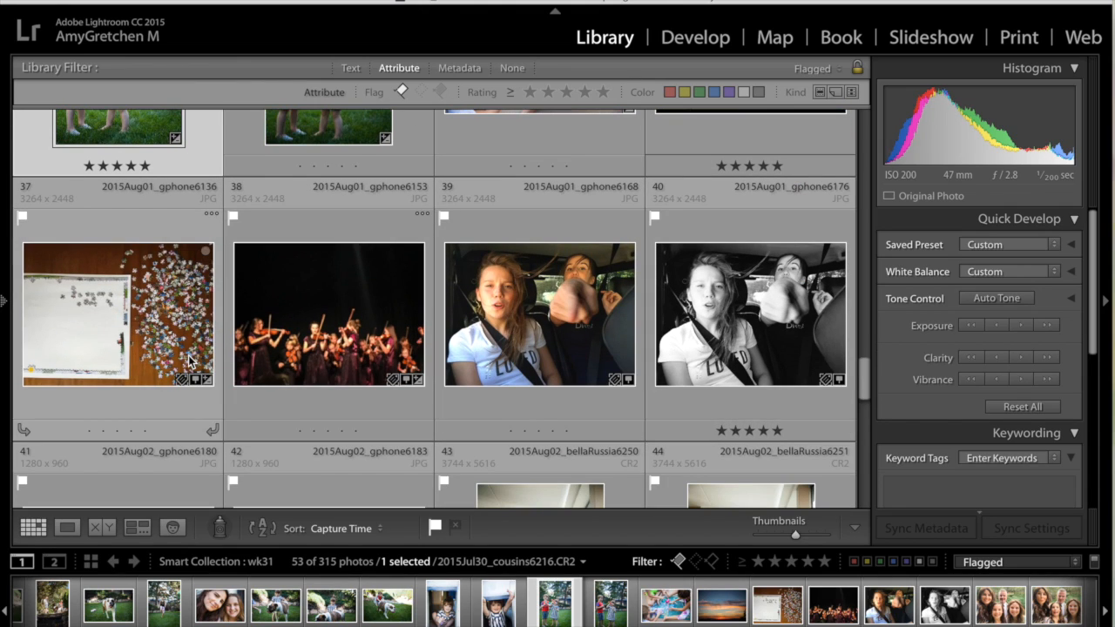
{"action": "left_click", "coordinate": [192, 357]}
{"action": "key", "text": "5"}
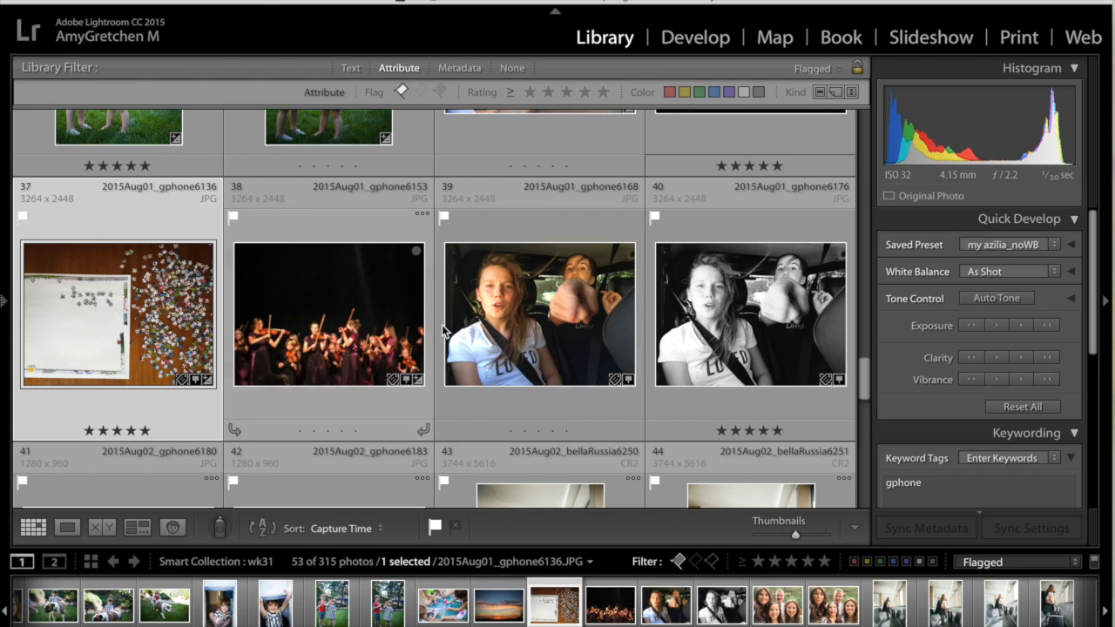
{"action": "left_click", "coordinate": [323, 335]}
{"action": "key", "text": "5"}
Rate airport photo 51, 2015Aug02_gphone6195 and 2015Aug02_gphone6193 five stars at the end of the Library grid.
{"action": "scroll", "coordinate": [526, 429], "scroll_direction": "down", "scroll_amount": 5}
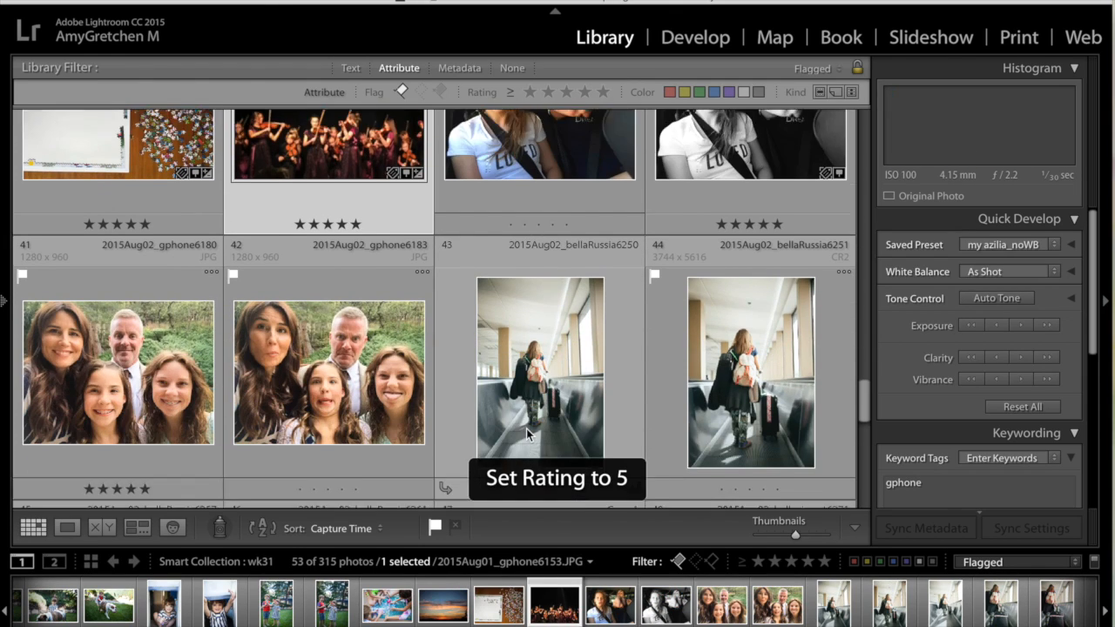
{"action": "scroll", "coordinate": [526, 428], "scroll_direction": "down", "scroll_amount": 3}
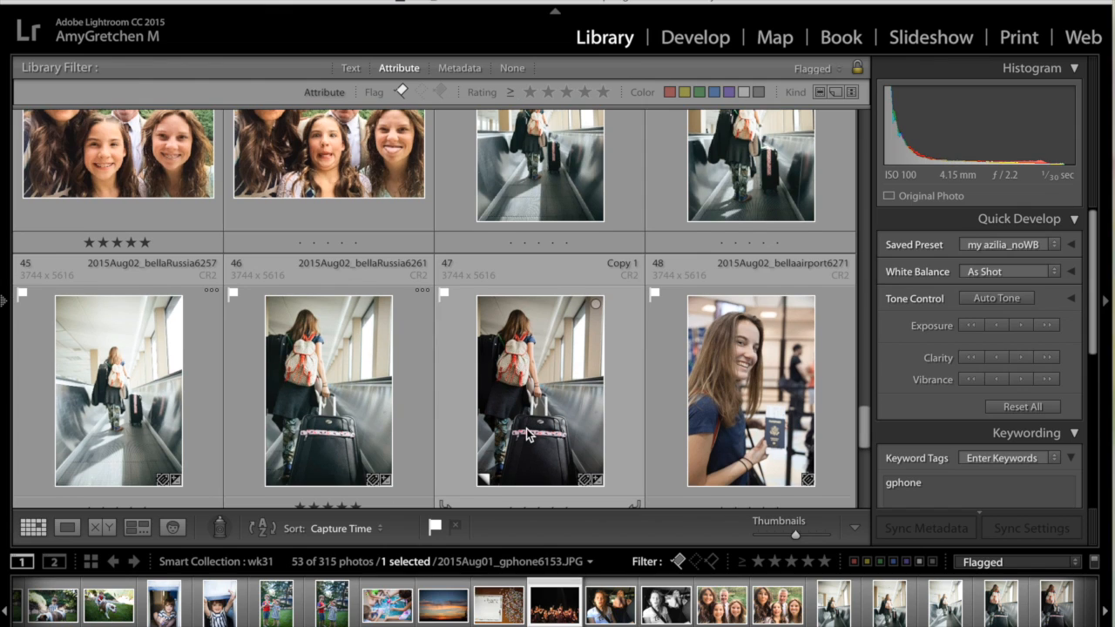
{"action": "scroll", "coordinate": [526, 431], "scroll_direction": "down", "scroll_amount": 3}
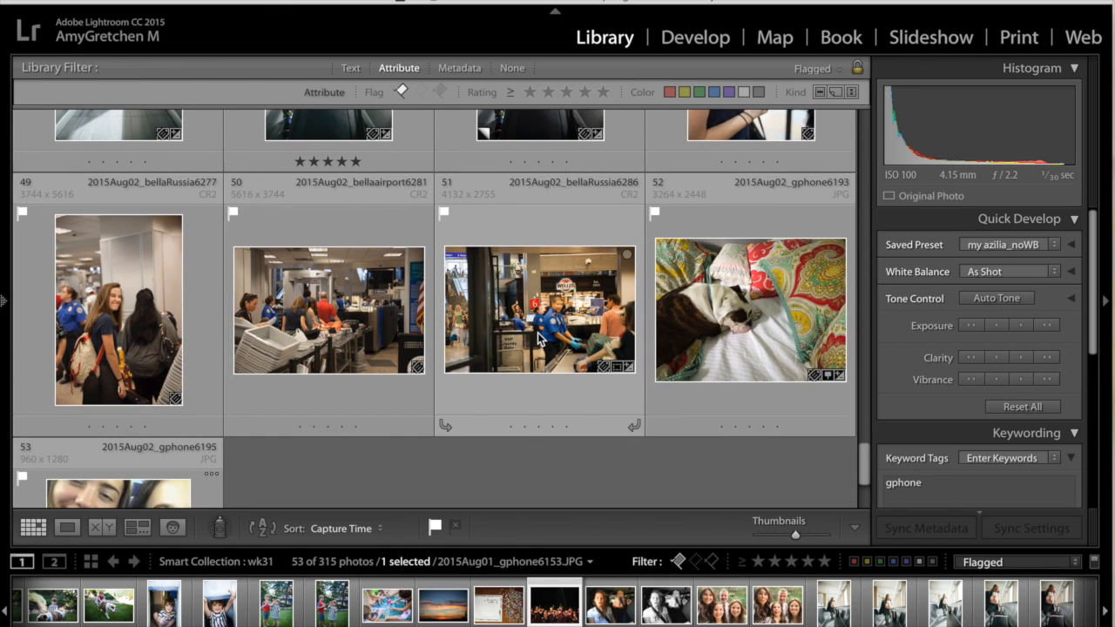
{"action": "left_click", "coordinate": [537, 338]}
{"action": "key", "text": "5"}
{"action": "scroll", "coordinate": [537, 338], "scroll_direction": "down", "scroll_amount": 3}
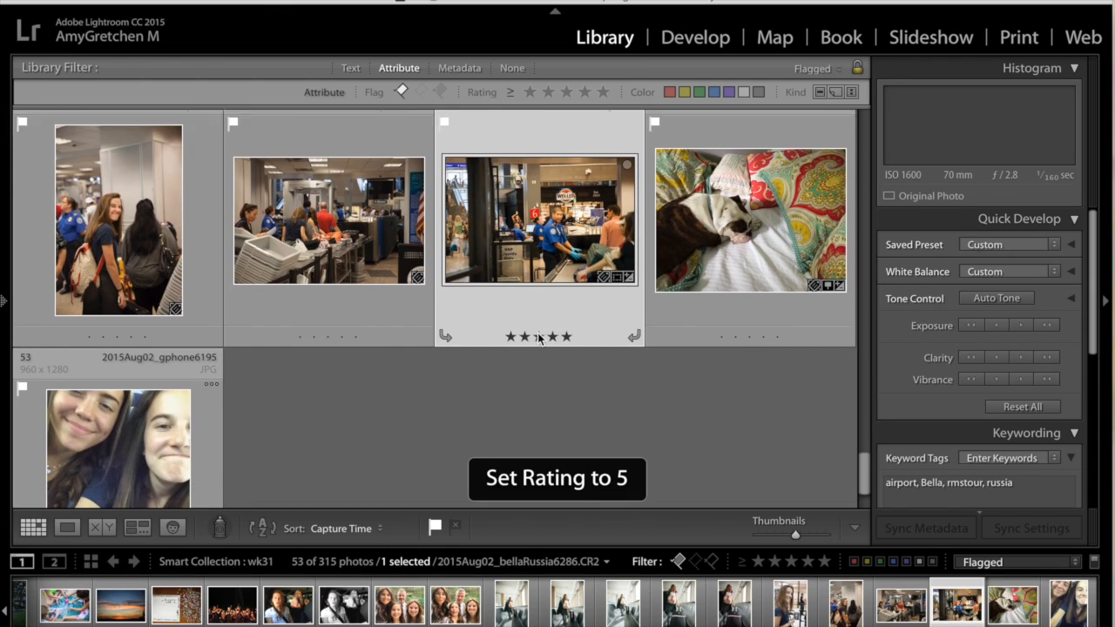
{"action": "left_click", "coordinate": [169, 431]}
{"action": "key", "text": "5"}
{"action": "left_click", "coordinate": [785, 173]}
{"action": "key", "text": "5"}
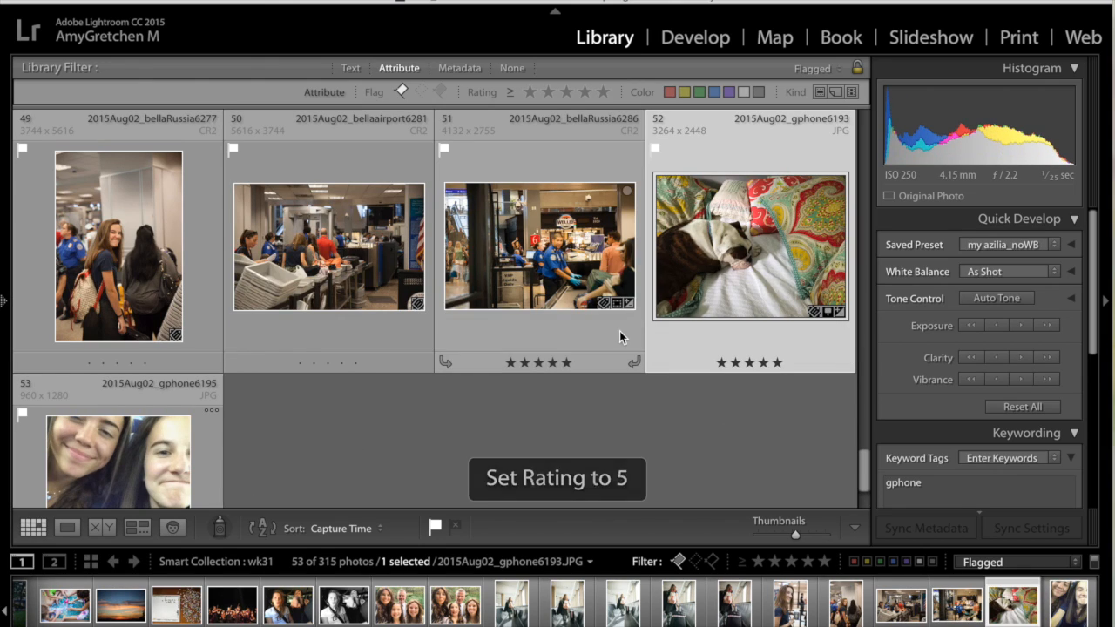
{"action": "scroll", "coordinate": [449, 304], "scroll_direction": "down", "scroll_amount": 3}
{"action": "scroll", "coordinate": [449, 304], "scroll_direction": "down", "scroll_amount": 1}
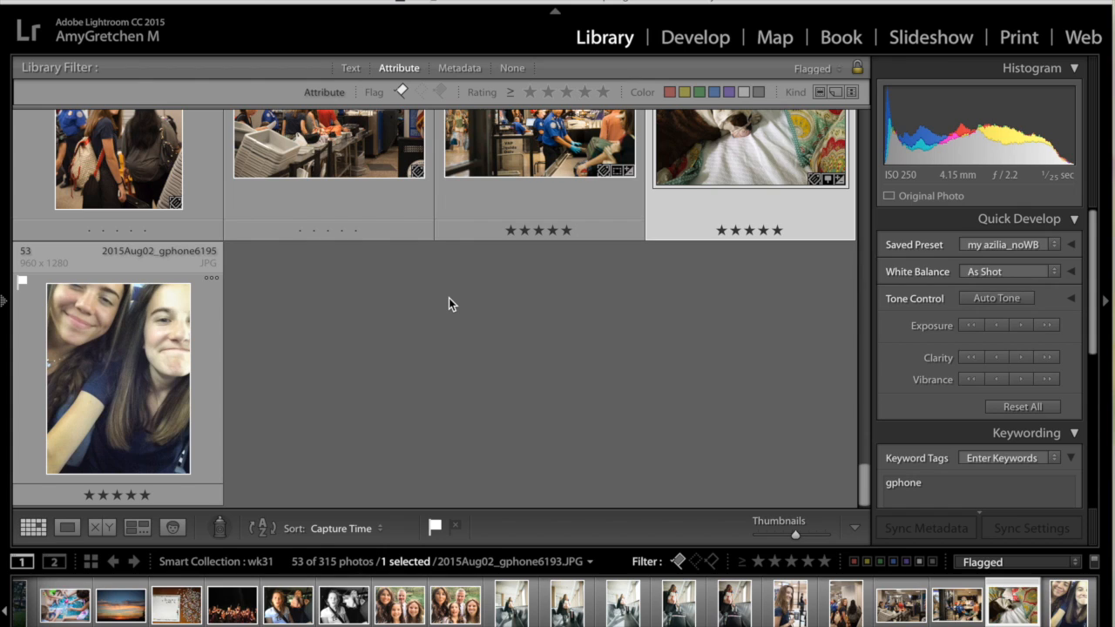
Filter the flagged wk31 photos to those rated five stars and look through the filtered grid.
{"action": "scroll", "coordinate": [449, 299], "scroll_direction": "up", "scroll_amount": 10}
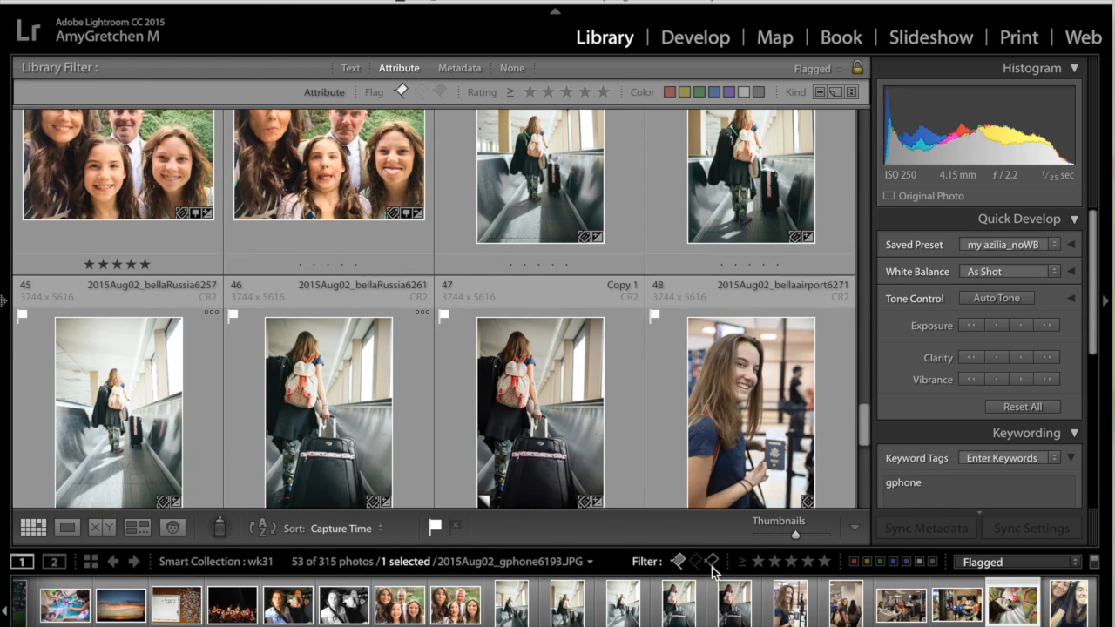
{"action": "left_click", "coordinate": [1026, 562]}
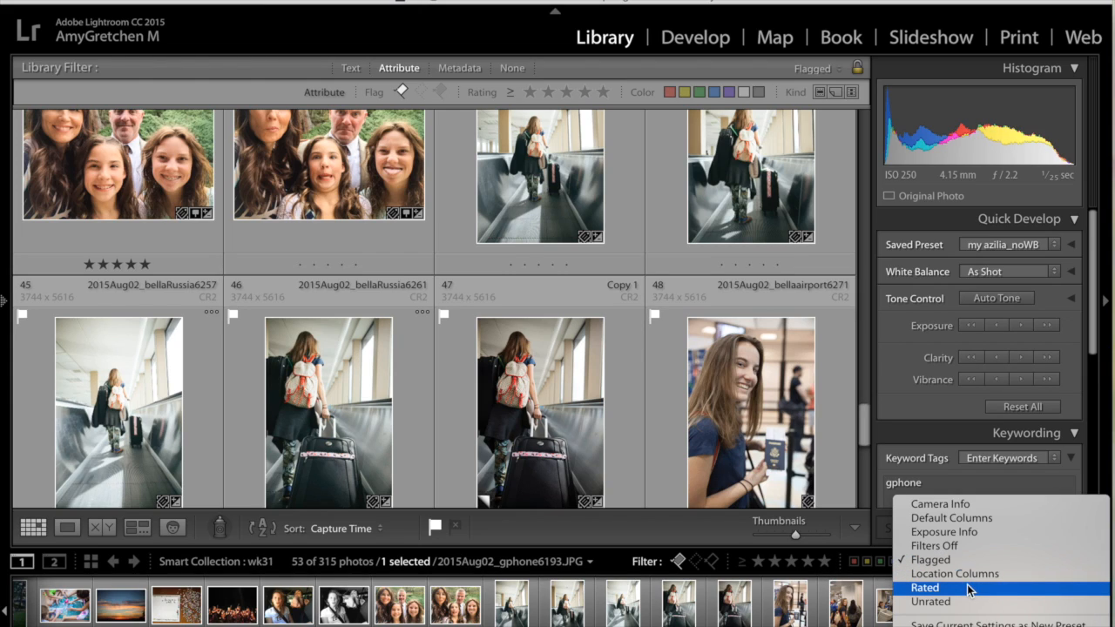
{"action": "left_click", "coordinate": [824, 561]}
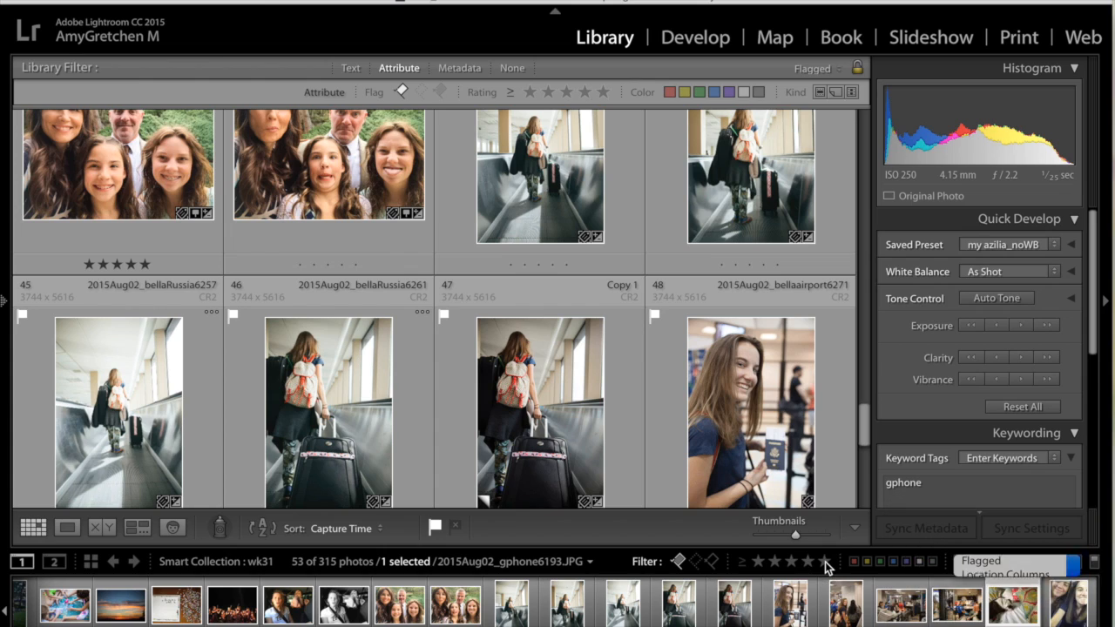
{"action": "left_click", "coordinate": [824, 562]}
{"action": "scroll", "coordinate": [519, 427], "scroll_direction": "up", "scroll_amount": 2}
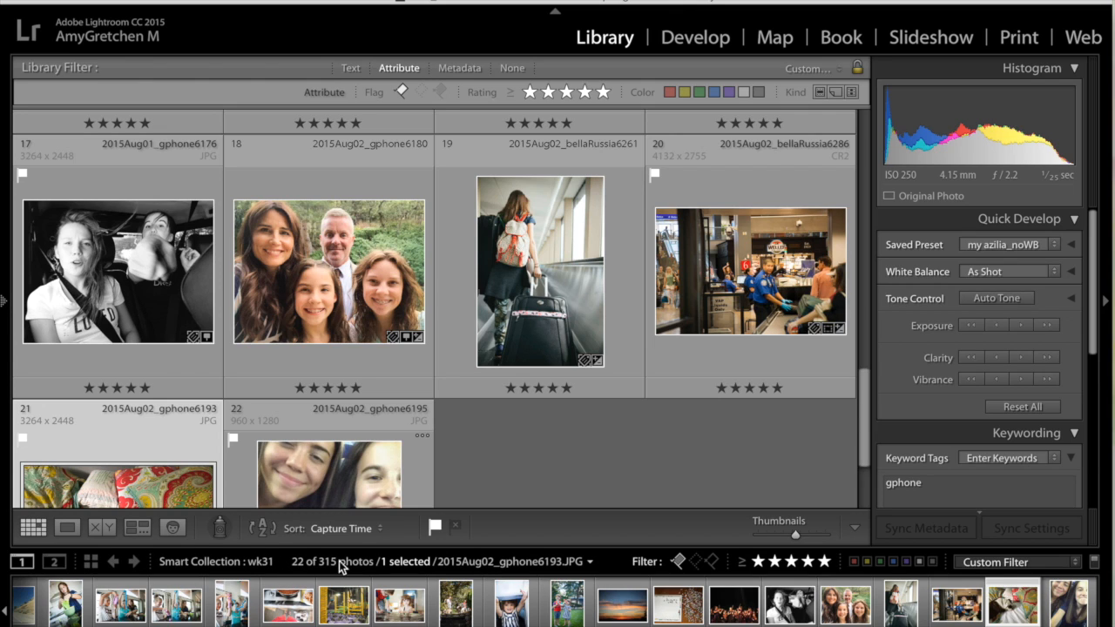
{"action": "scroll", "coordinate": [397, 341], "scroll_direction": "up", "scroll_amount": 12}
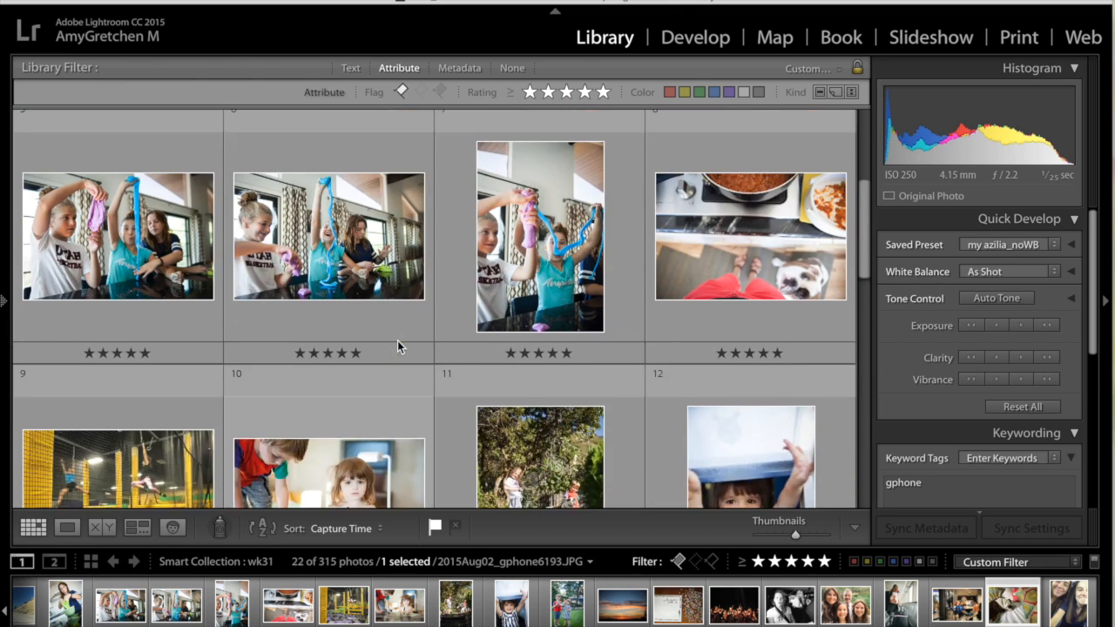
{"action": "scroll", "coordinate": [397, 346], "scroll_direction": "down", "scroll_amount": 5}
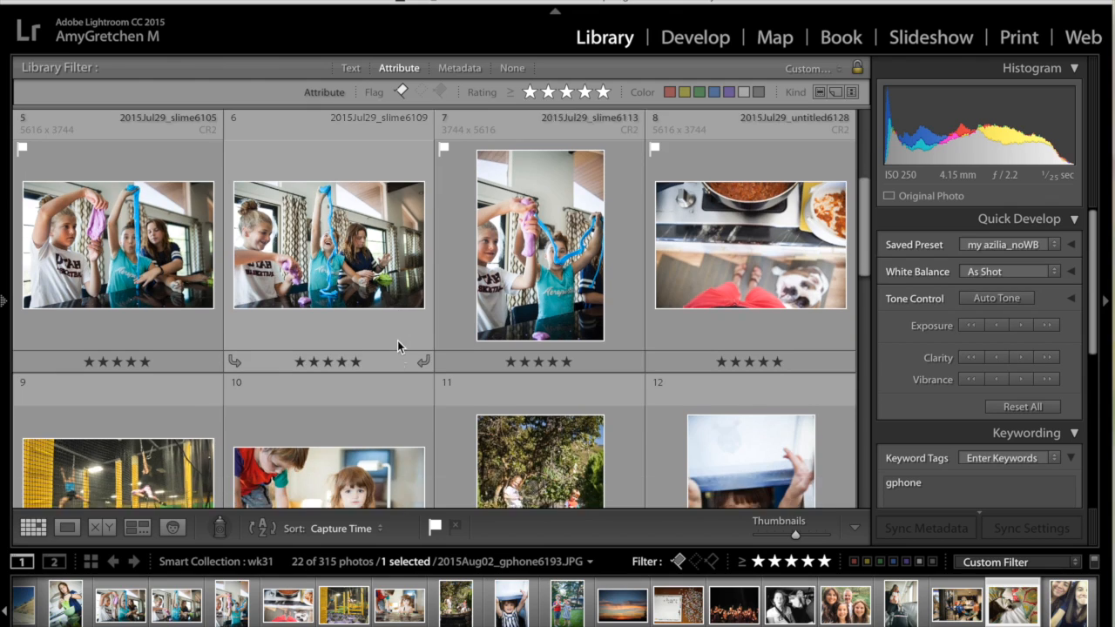
{"action": "right_click", "coordinate": [398, 143]}
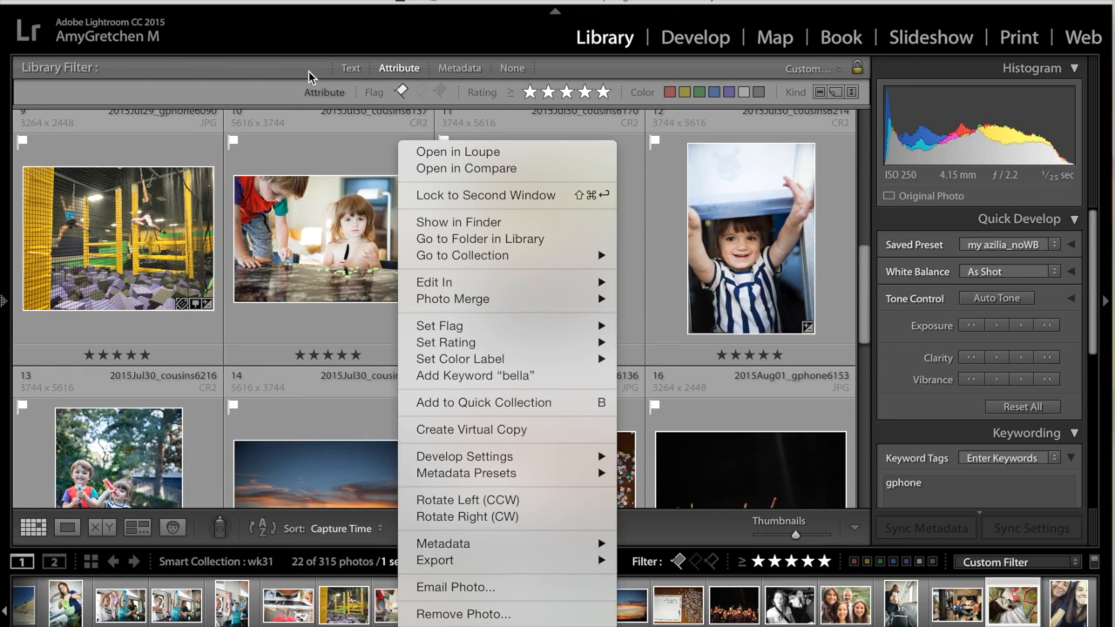
{"action": "key", "text": "Escape"}
{"action": "scroll", "coordinate": [307, 130], "scroll_direction": "down", "scroll_amount": 9}
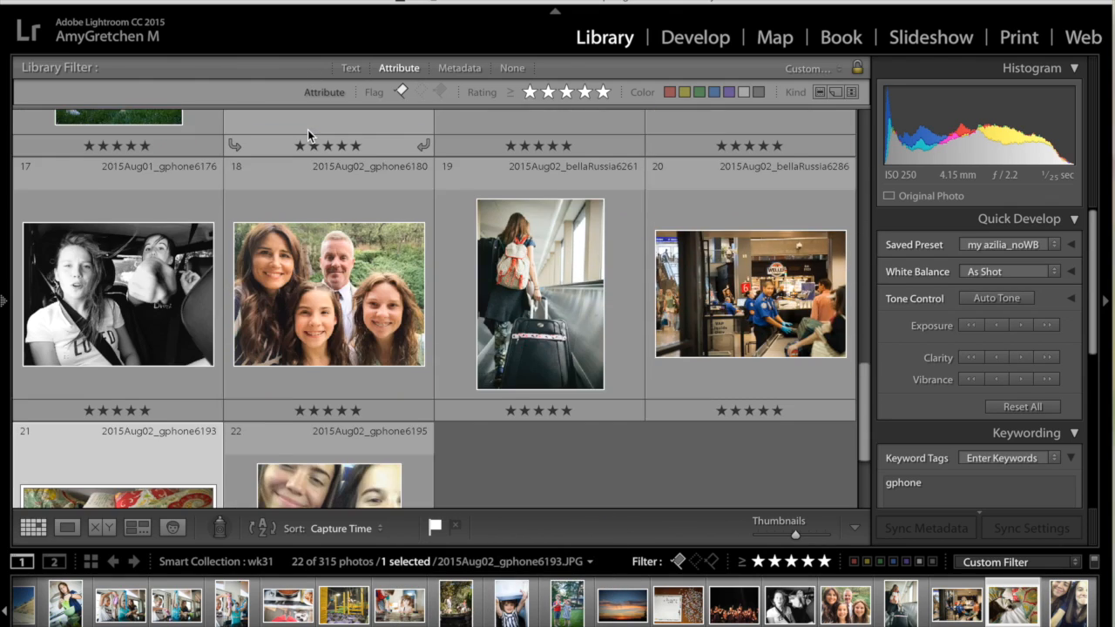
Open the export settings for 2015Aug02_gphone6193 and load the Project Life preset Dropbox/PL 4x6.
{"action": "left_click", "coordinate": [132, 1]}
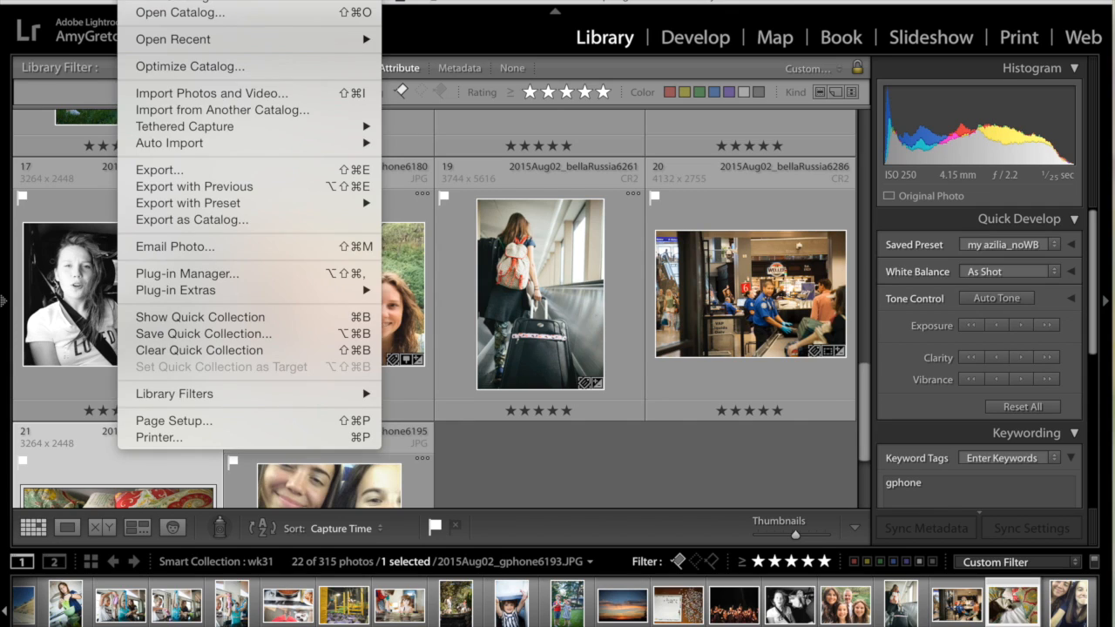
{"action": "left_click", "coordinate": [171, 167]}
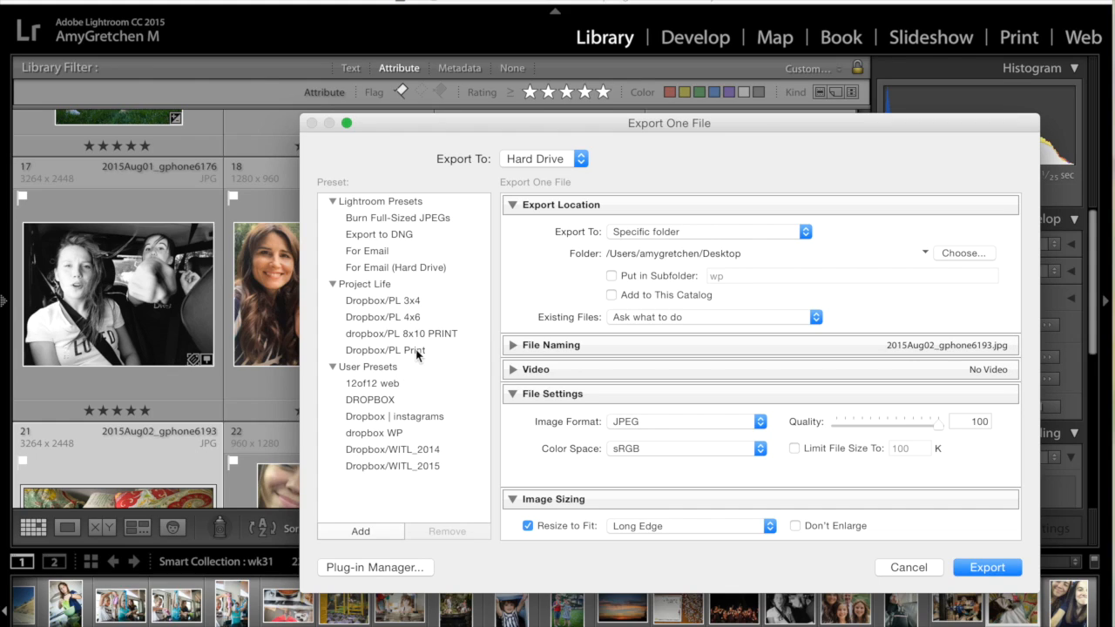
{"action": "left_click", "coordinate": [413, 319]}
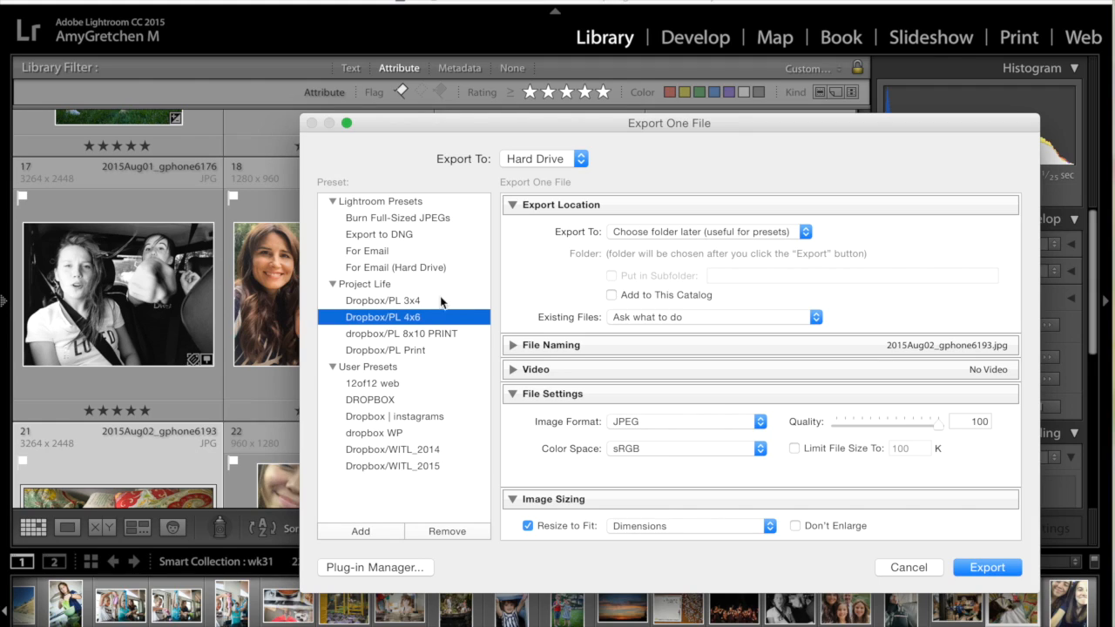
{"action": "left_click", "coordinate": [405, 307]}
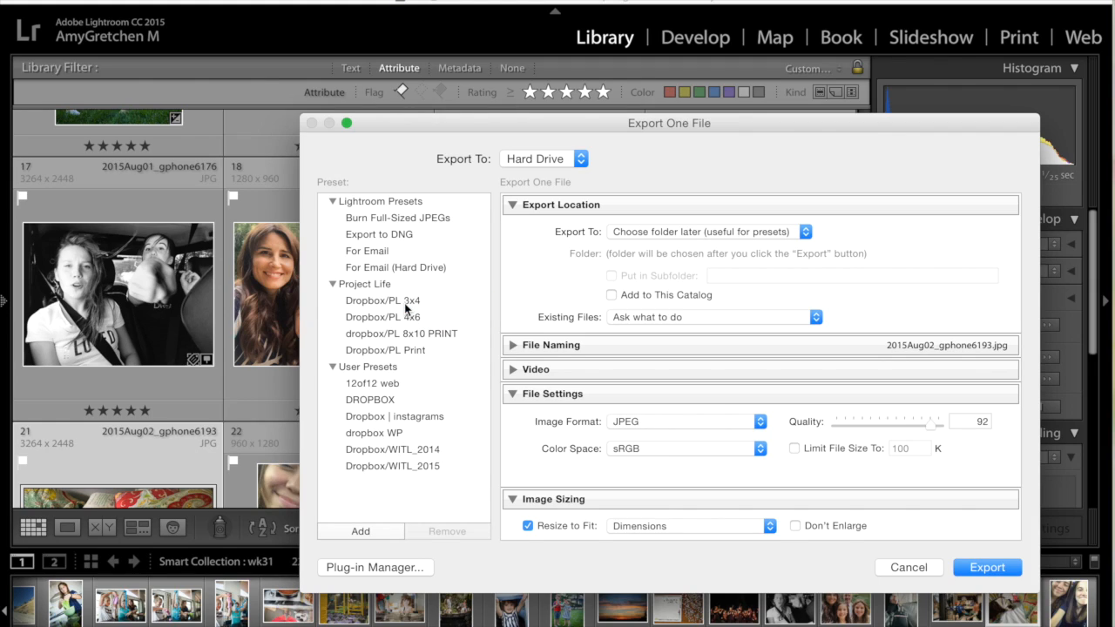
{"action": "left_click", "coordinate": [405, 301]}
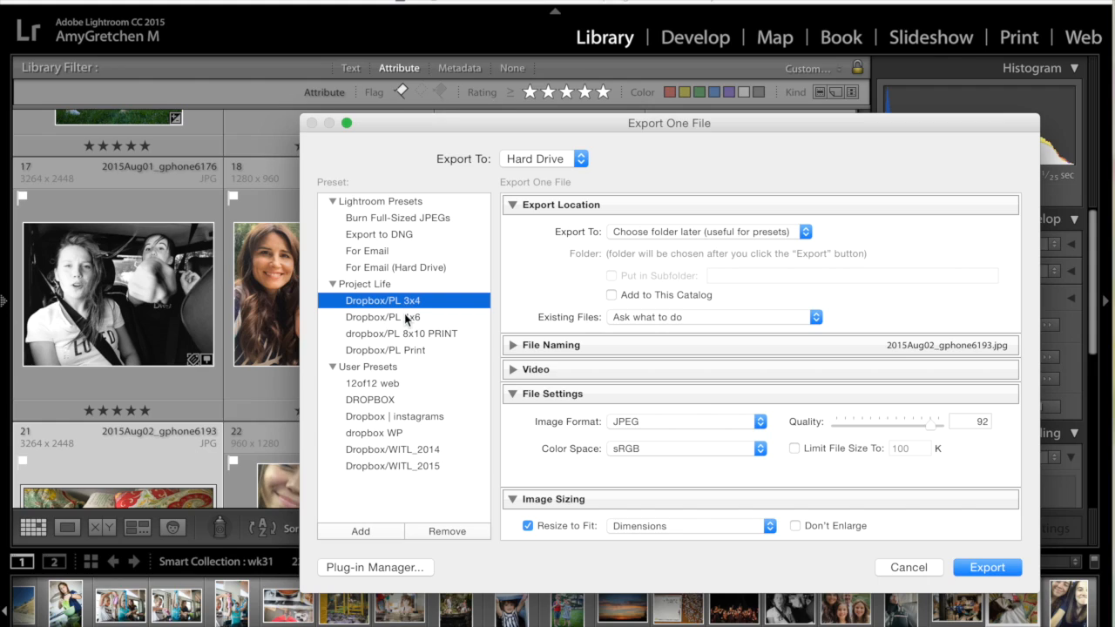
{"action": "left_click", "coordinate": [405, 320]}
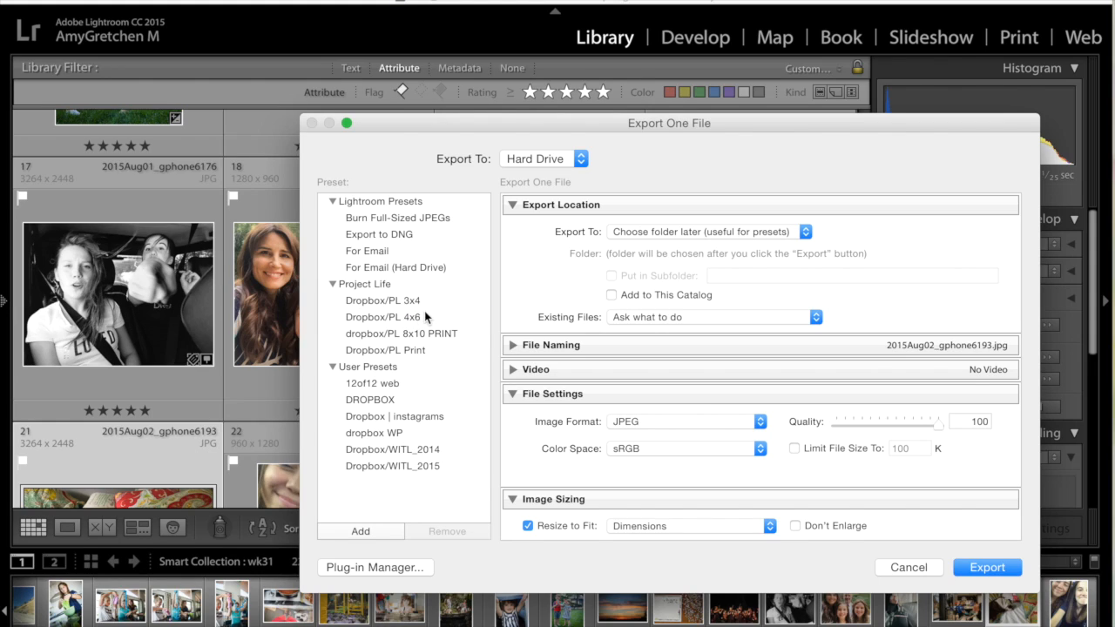
{"action": "left_click", "coordinate": [397, 286]}
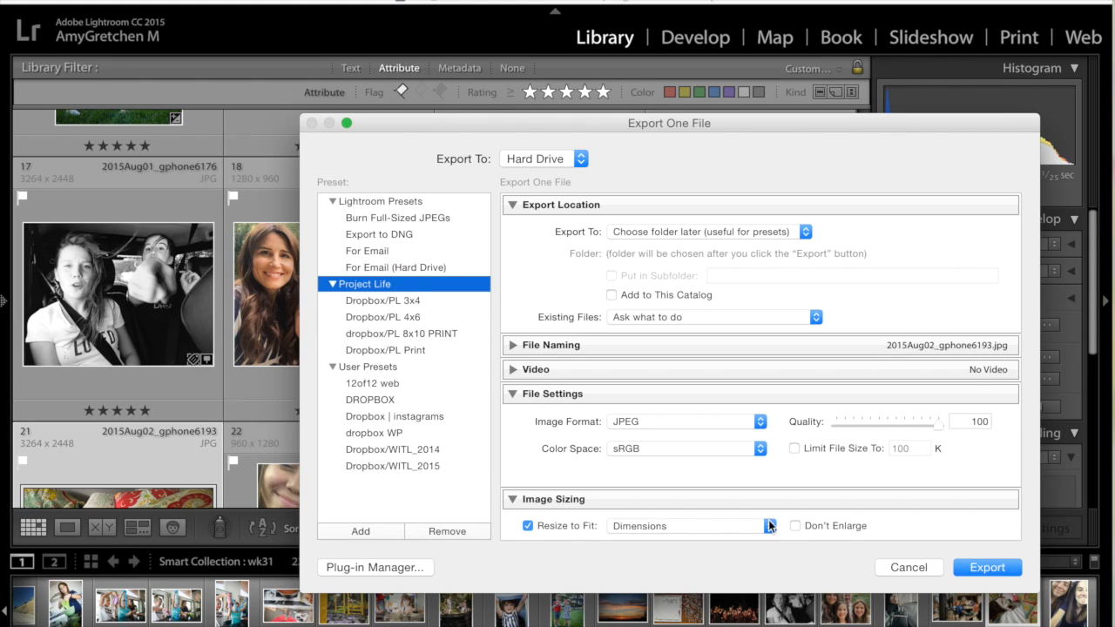
Set the export destination to the specific folder Dropbox/Project Life and put the file in a subfolder named wk 31.
{"action": "left_click", "coordinate": [806, 235]}
{"action": "left_click", "coordinate": [797, 218]}
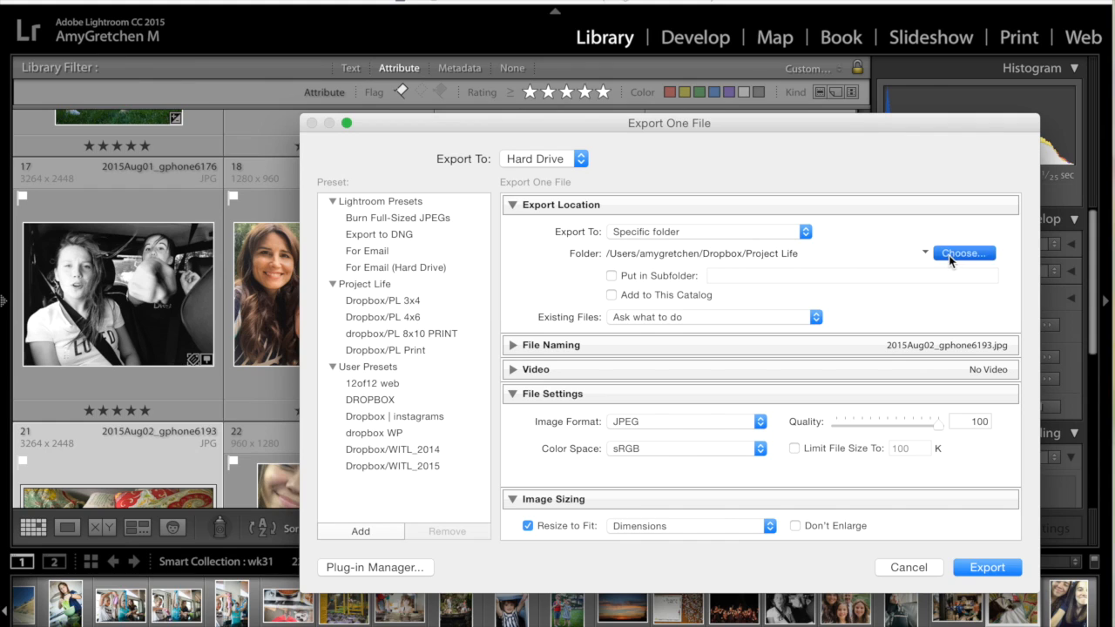
{"action": "left_click", "coordinate": [948, 254]}
{"action": "left_click", "coordinate": [871, 615]}
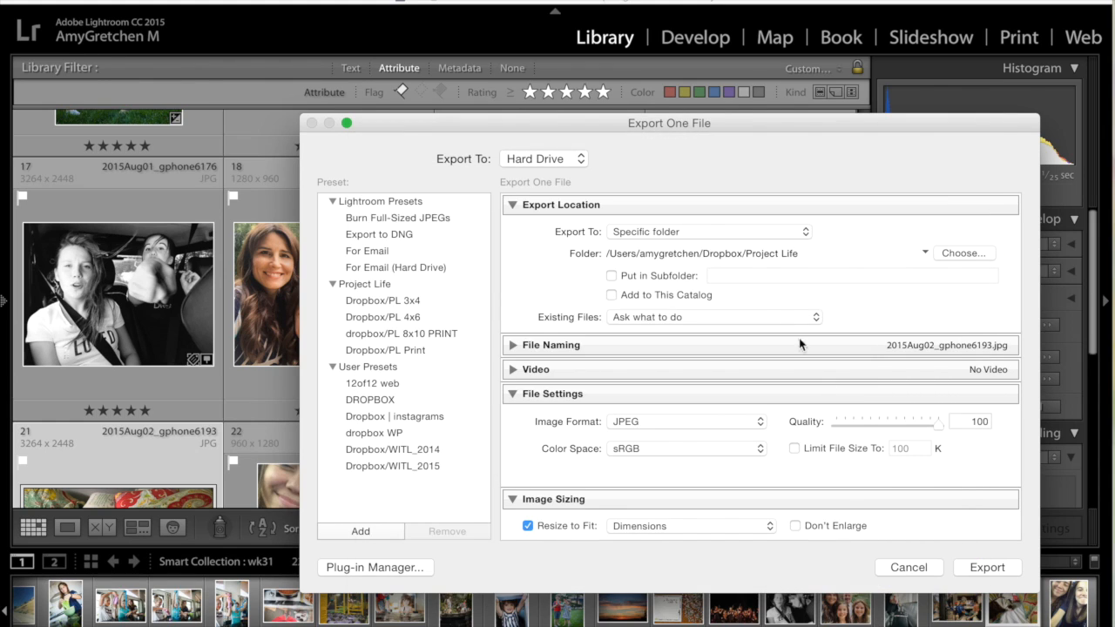
{"action": "left_click", "coordinate": [611, 276]}
{"action": "left_click", "coordinate": [713, 274]}
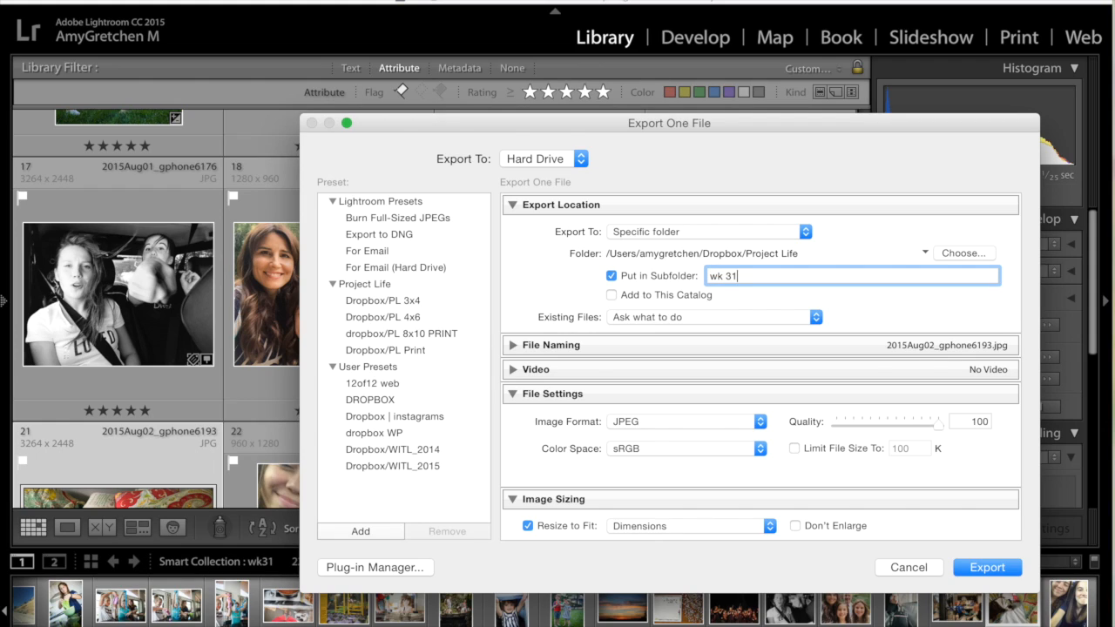
Set the after-export action to Do nothing and export the photo.
{"action": "scroll", "coordinate": [793, 442], "scroll_direction": "down", "scroll_amount": 5}
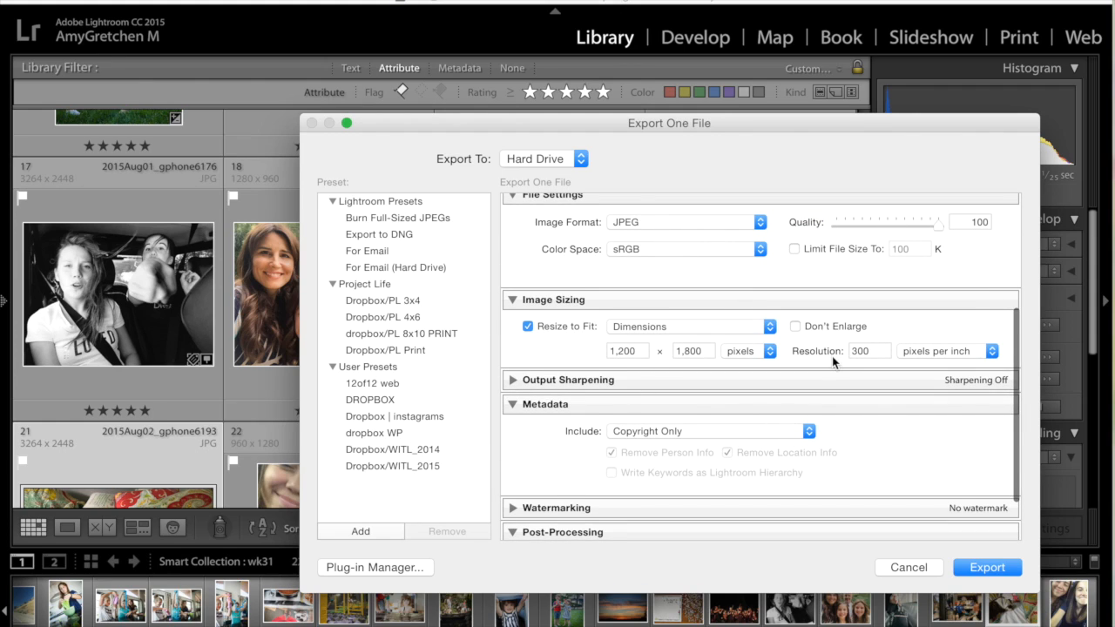
{"action": "scroll", "coordinate": [833, 361], "scroll_direction": "up", "scroll_amount": 1}
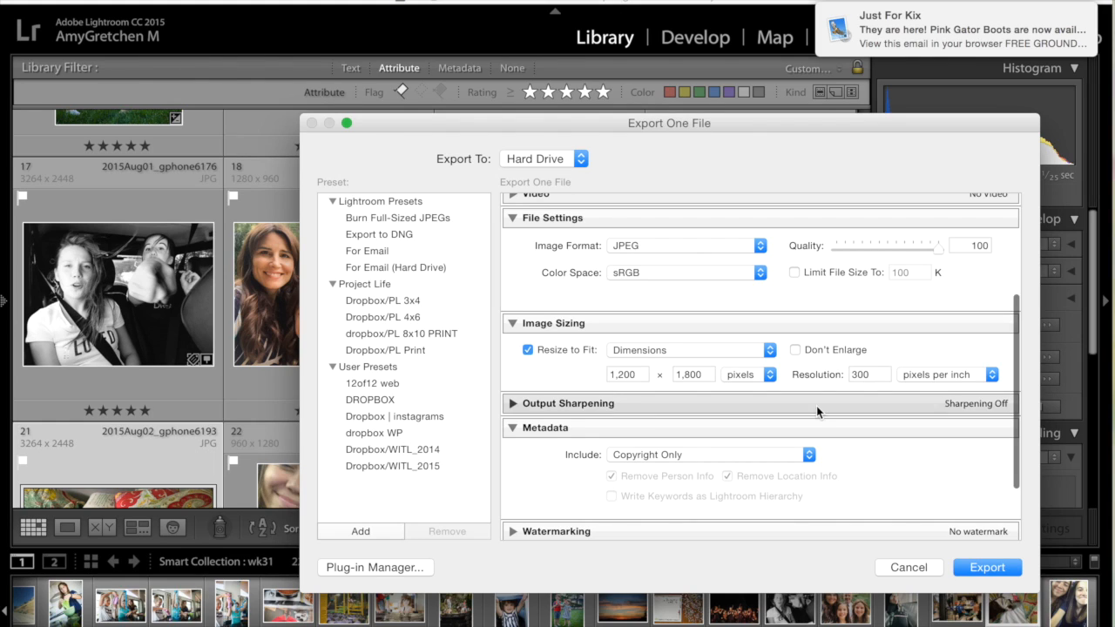
{"action": "scroll", "coordinate": [817, 405], "scroll_direction": "down", "scroll_amount": 3}
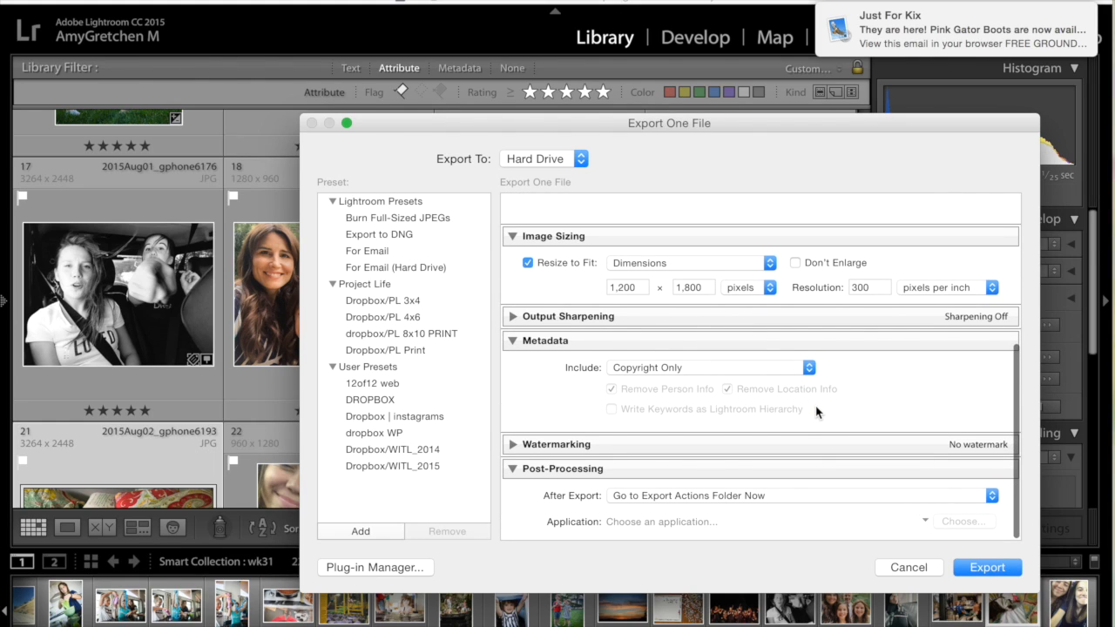
{"action": "left_click", "coordinate": [824, 499]}
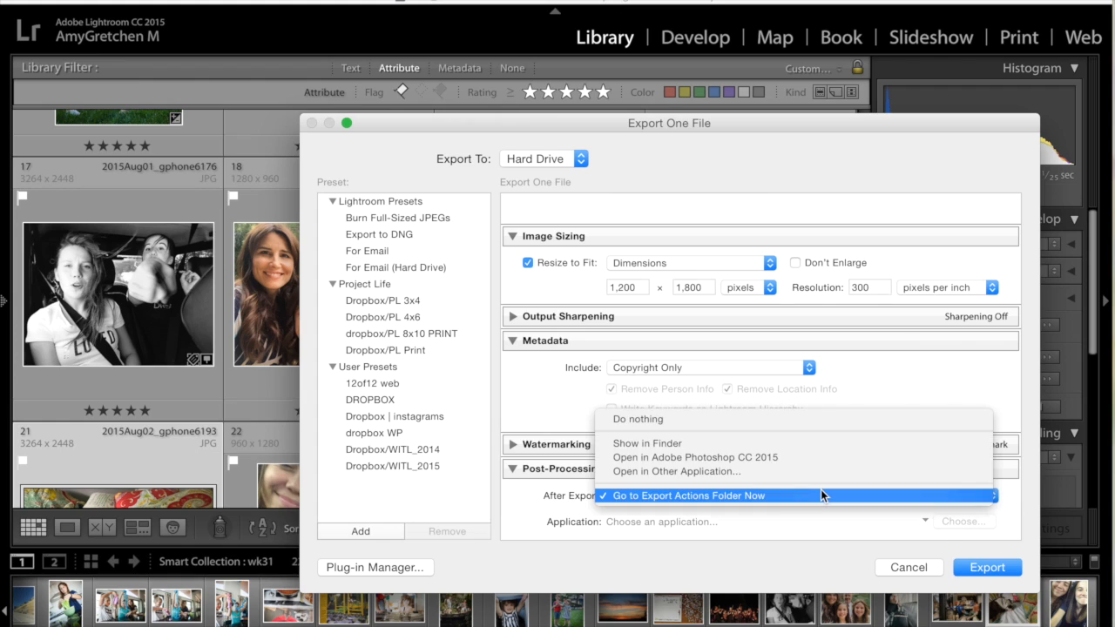
{"action": "left_click", "coordinate": [809, 418]}
{"action": "left_click", "coordinate": [987, 567]}
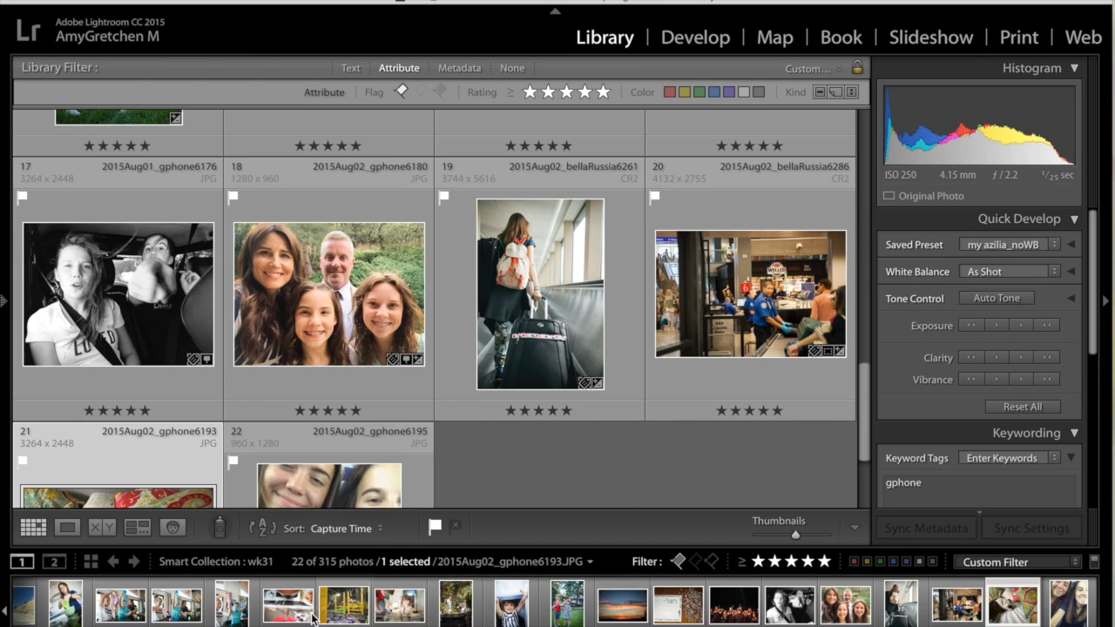
Switch to Finder and check the exported photo in Dropbox's Project Life/wk 31 folder, closing the window when done.
{"action": "left_click", "coordinate": [48, 620]}
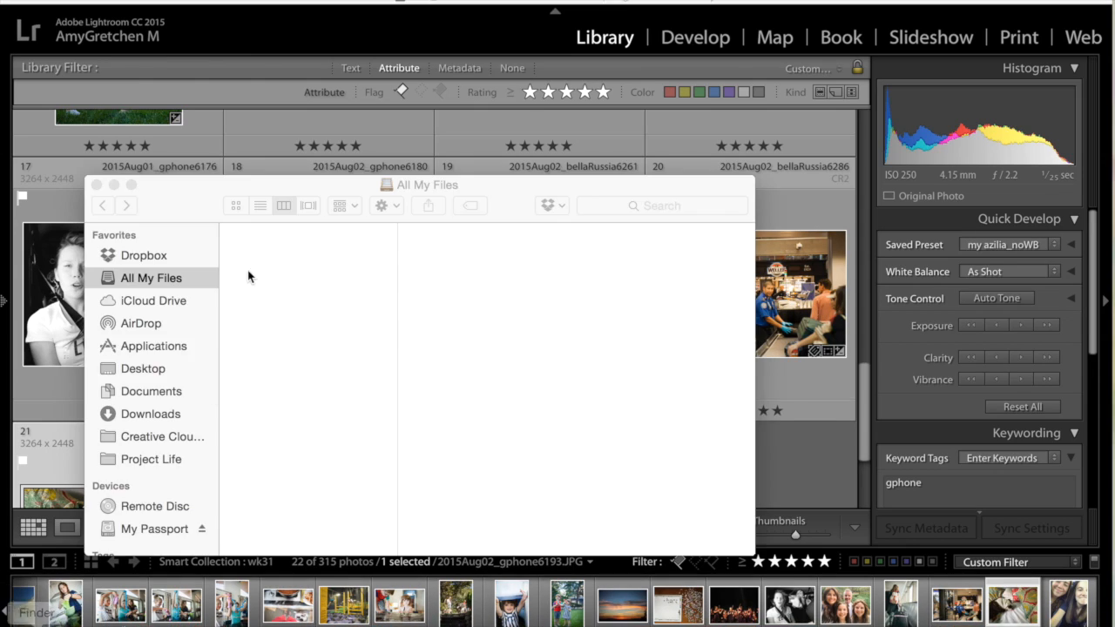
{"action": "left_click", "coordinate": [165, 258]}
{"action": "scroll", "coordinate": [344, 392], "scroll_direction": "down", "scroll_amount": 10}
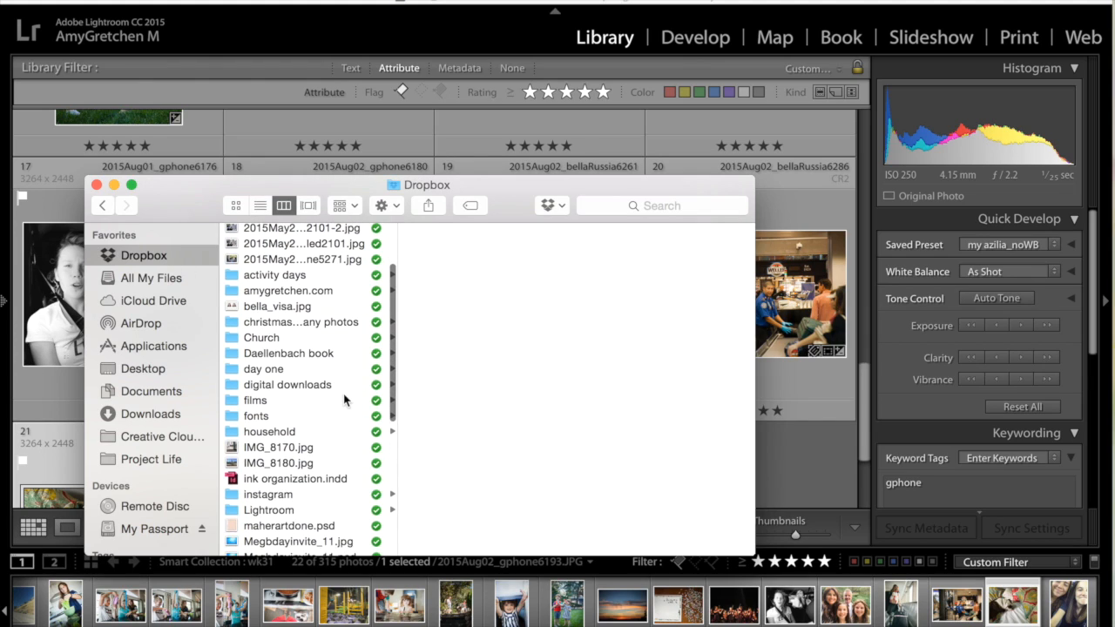
{"action": "left_click", "coordinate": [288, 427]}
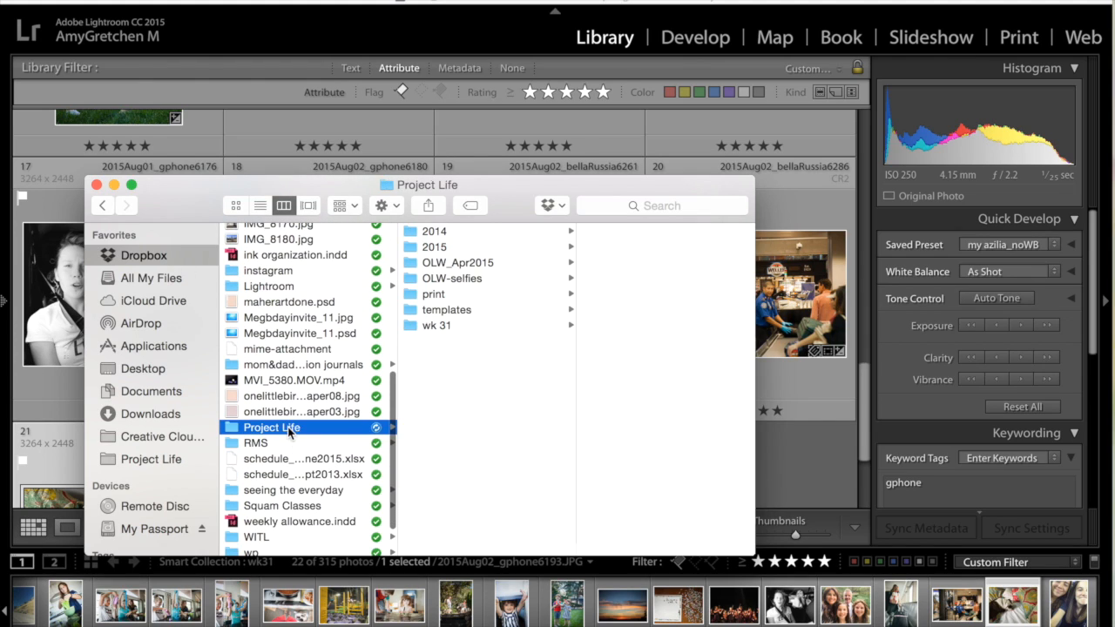
{"action": "left_click", "coordinate": [438, 326]}
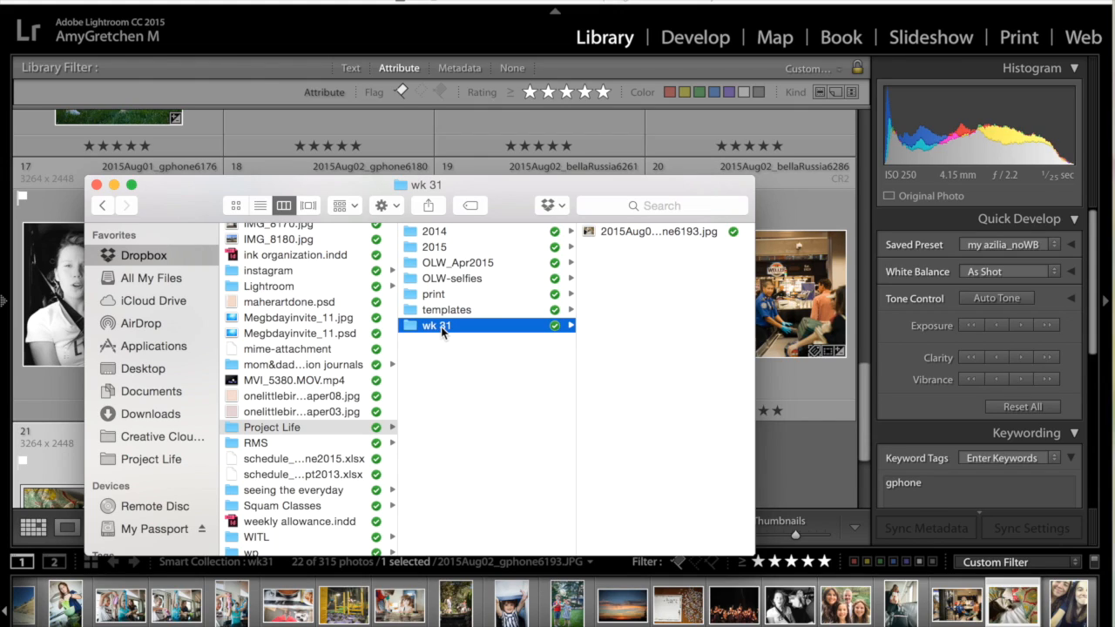
{"action": "left_click", "coordinate": [97, 185]}
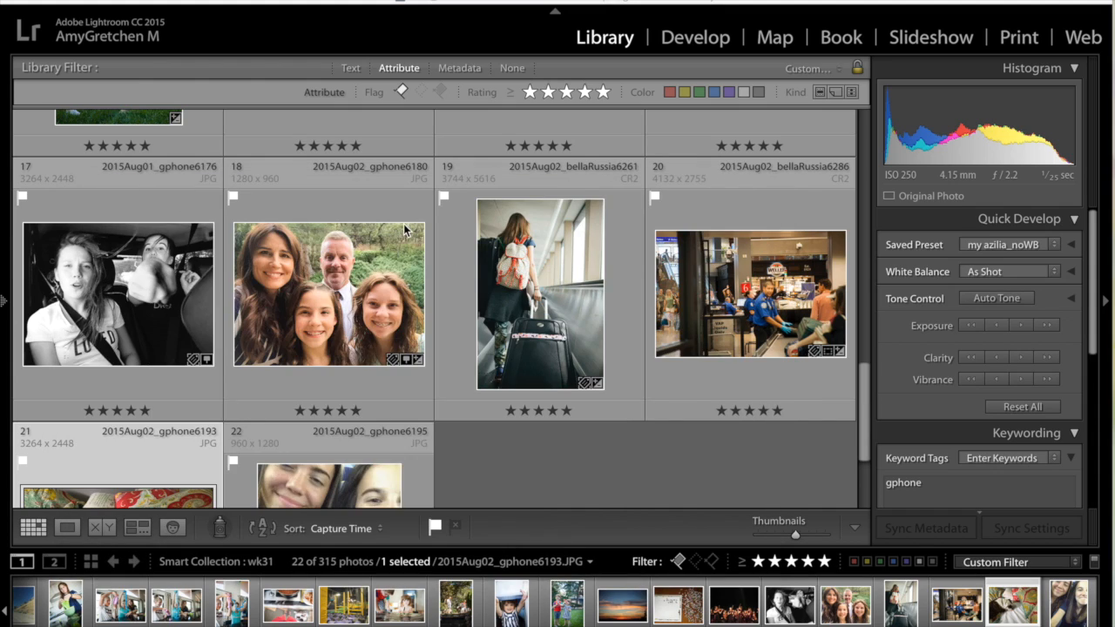
{"action": "scroll", "coordinate": [403, 229], "scroll_direction": "up", "scroll_amount": 3}
{"action": "scroll", "coordinate": [403, 230], "scroll_direction": "up", "scroll_amount": 10}
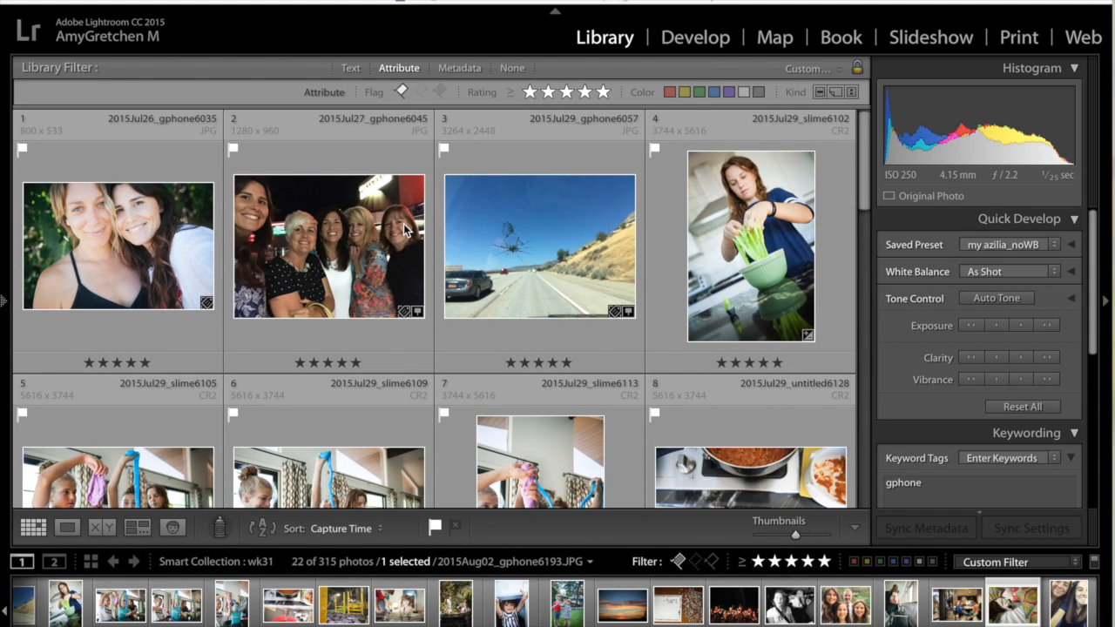